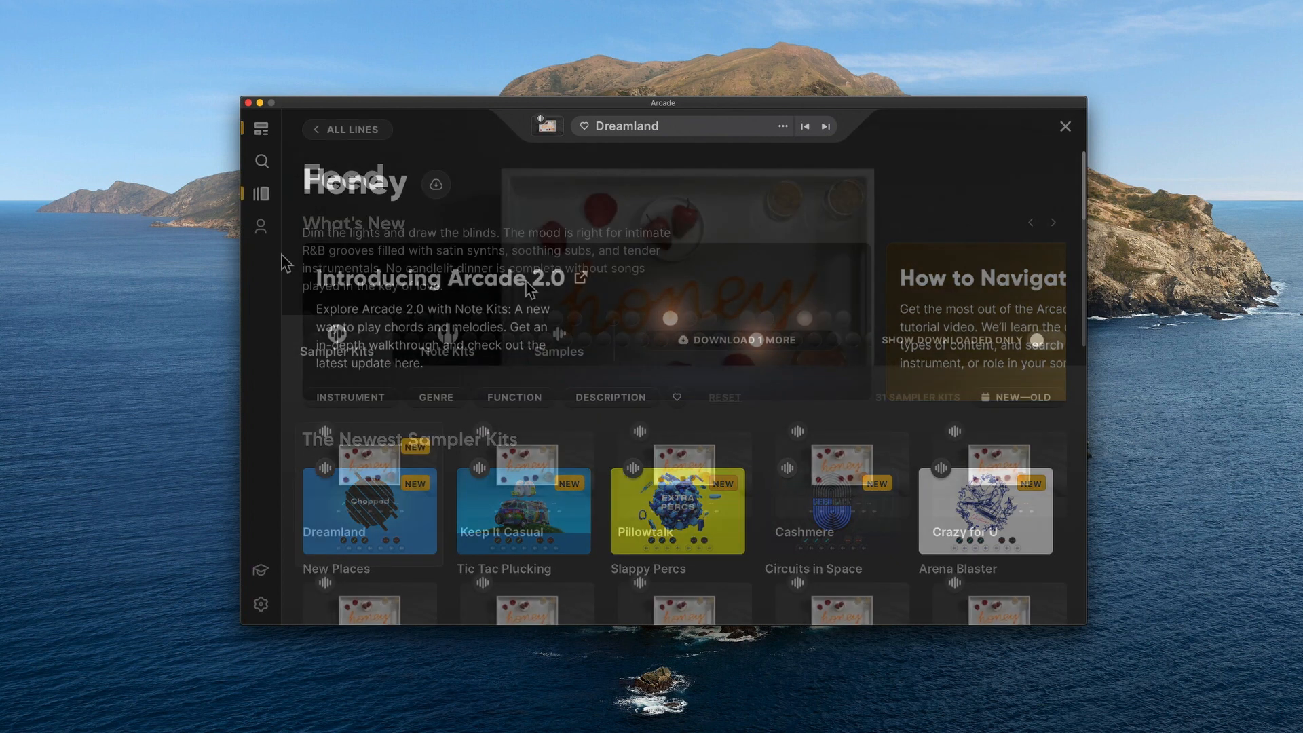
Browse the full collection of lines and open the Memento line page.
left_click_drag(417, 111, 409, 109)
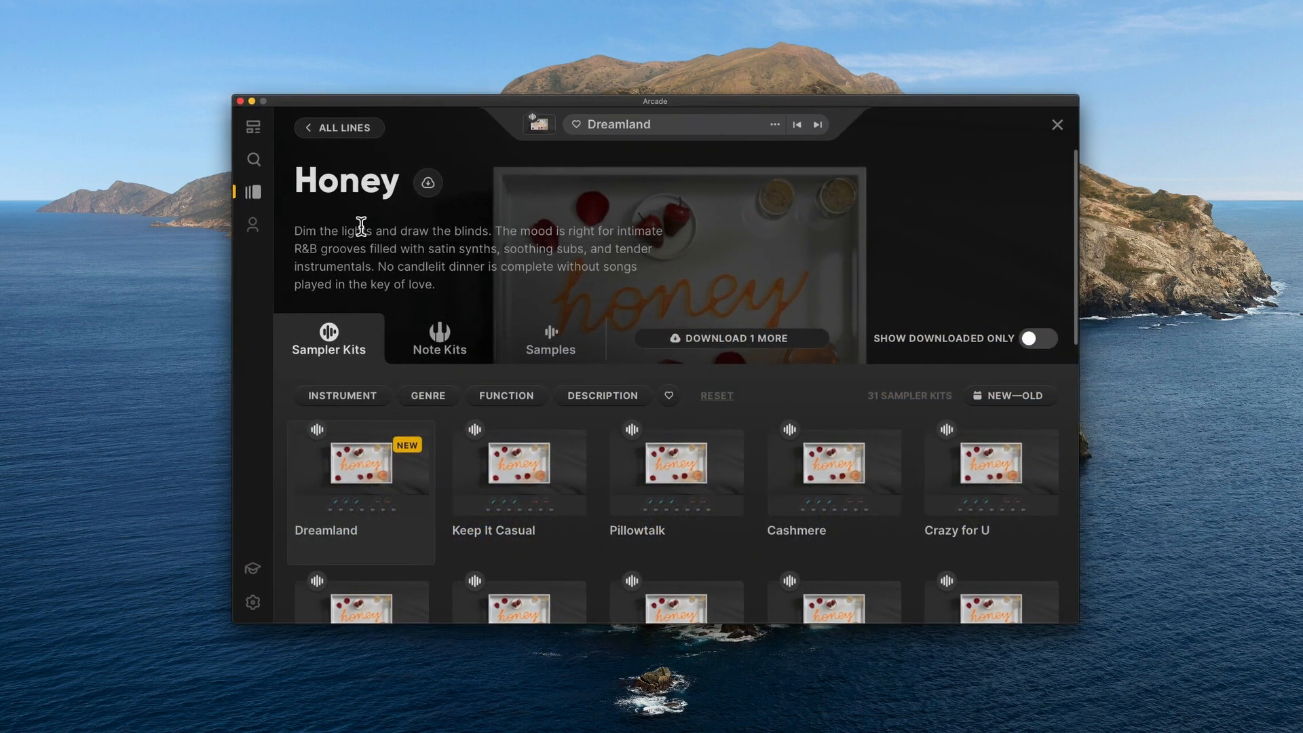
left_click(255, 192)
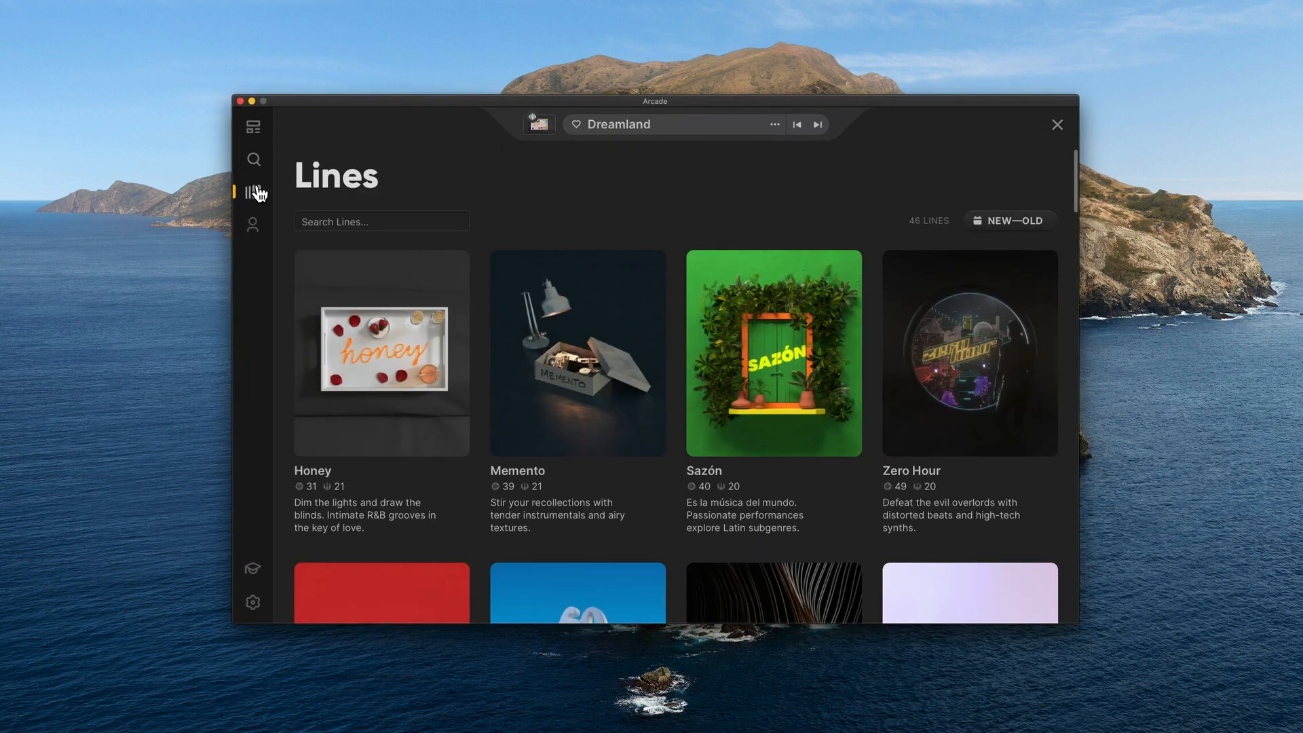
mouse_move(495, 359)
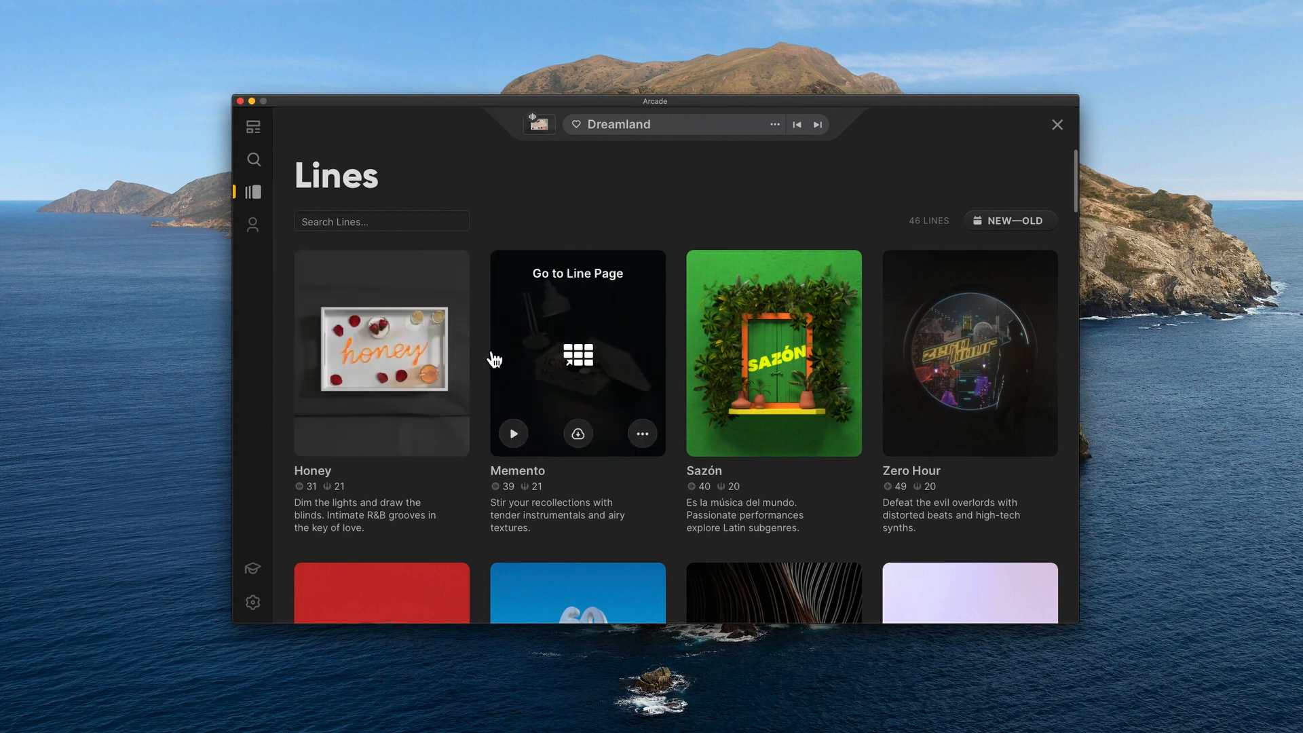
left_click(580, 355)
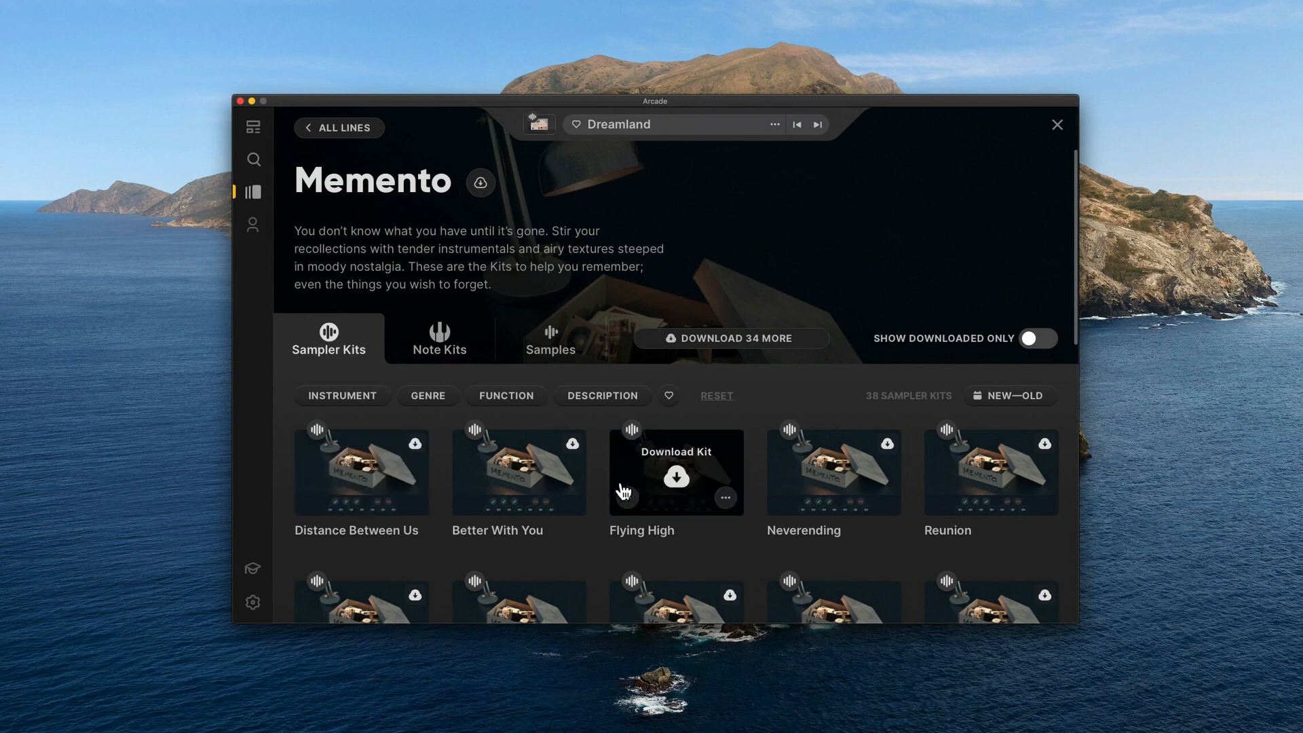
Limit the Memento content to downloaded items and load the Firefly note kit.
left_click(1035, 338)
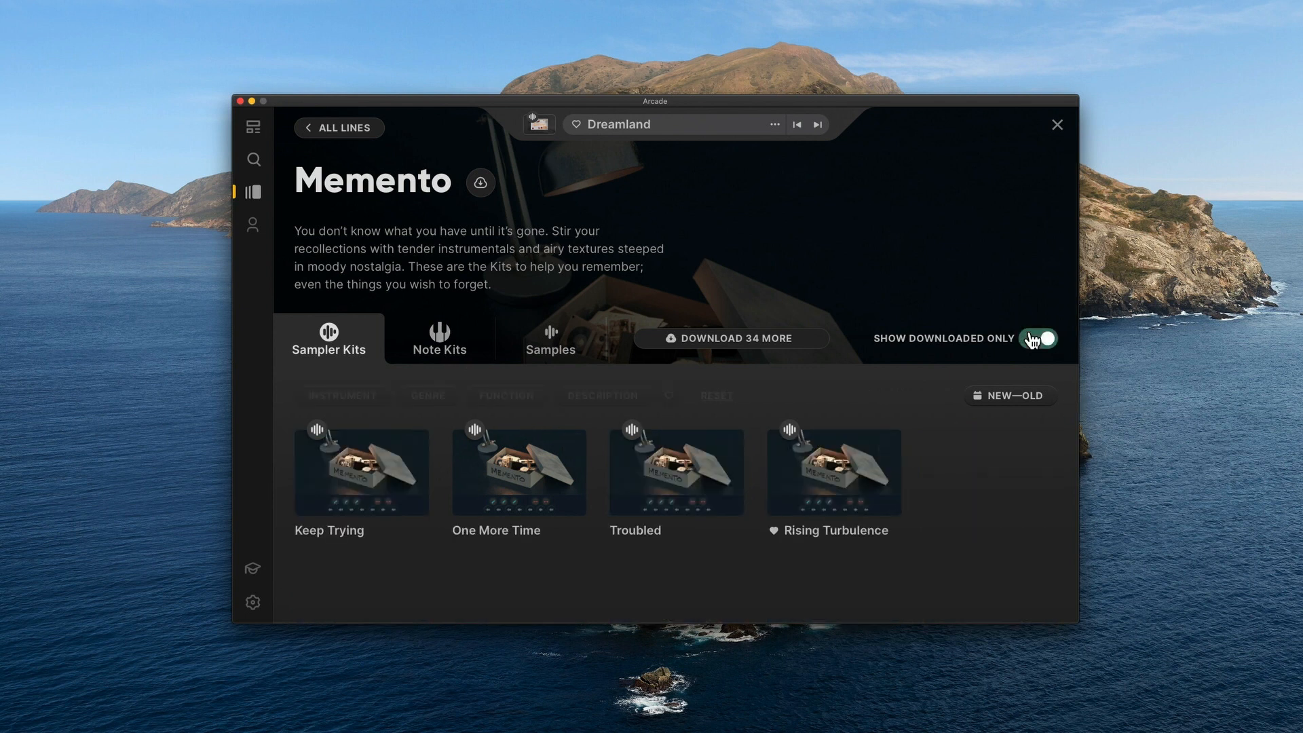
left_click(441, 341)
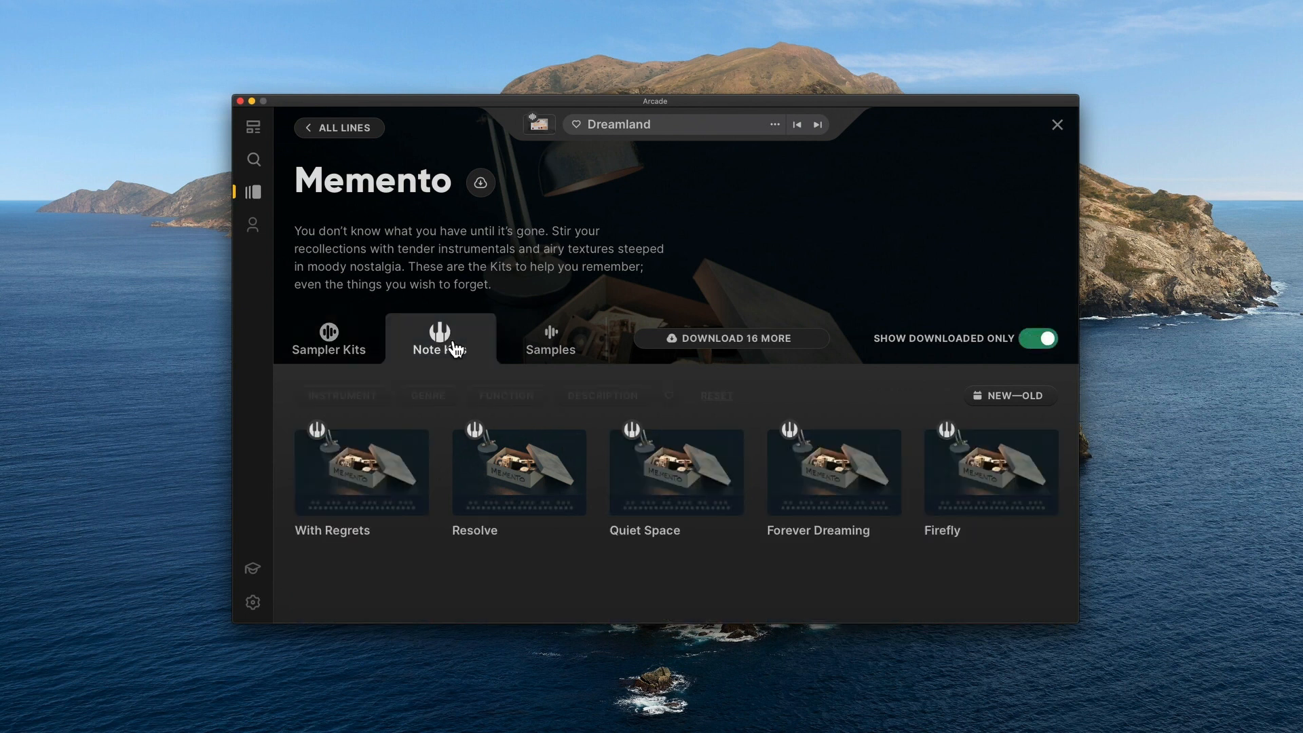
left_click(985, 473)
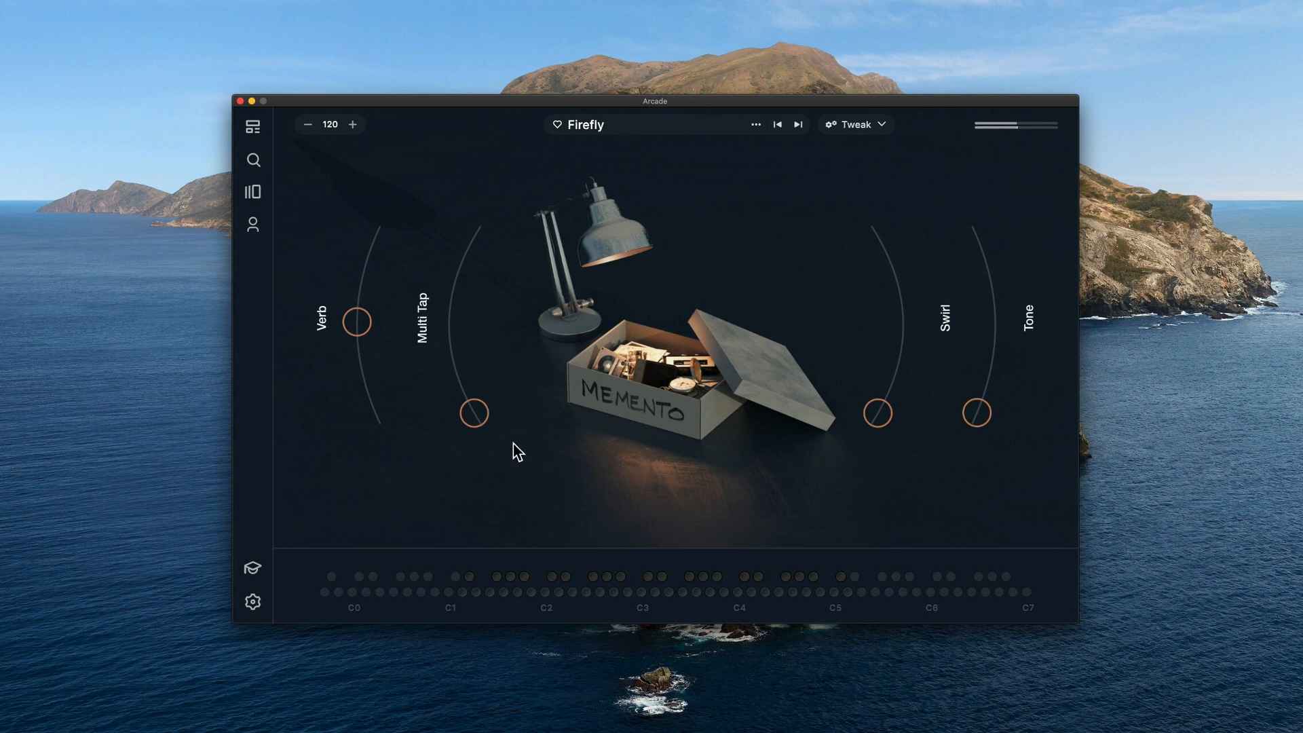
Raise Firefly's Multi Tap macro slightly and open the kit's layer editing view.
left_click_drag(480, 413, 475, 374)
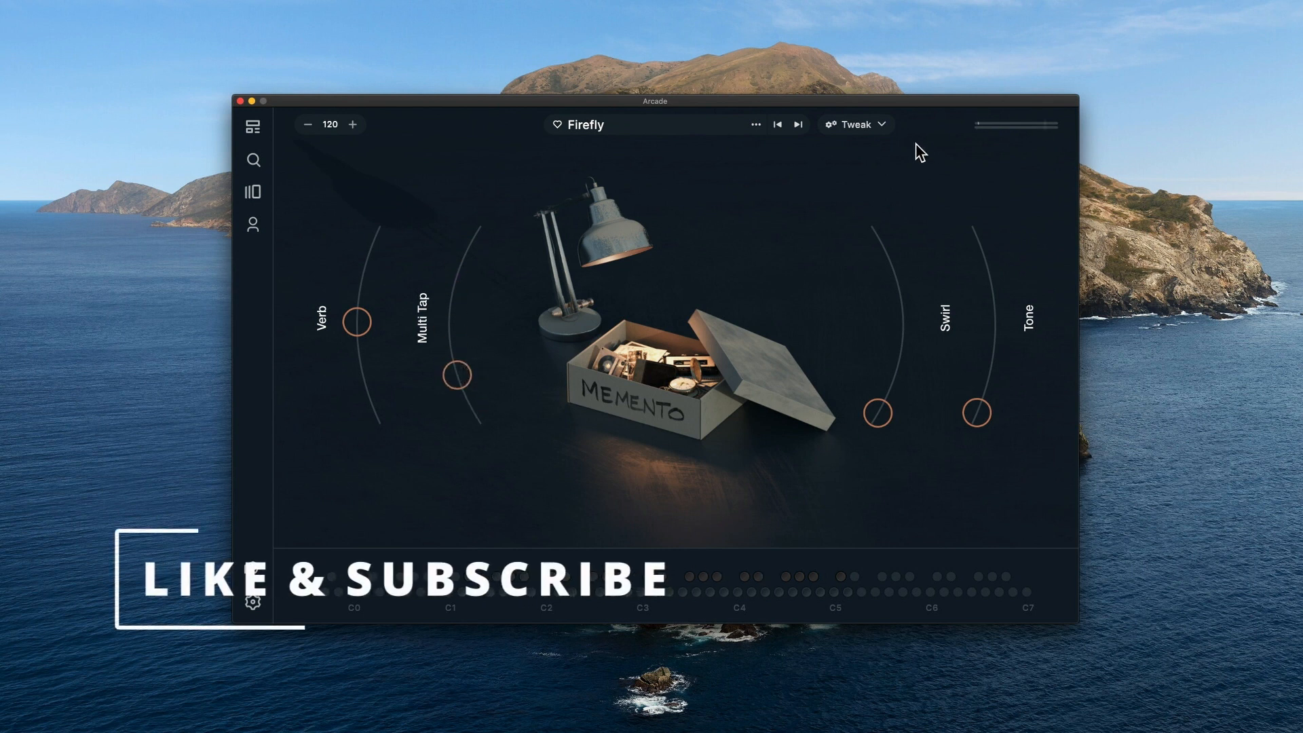
left_click(857, 129)
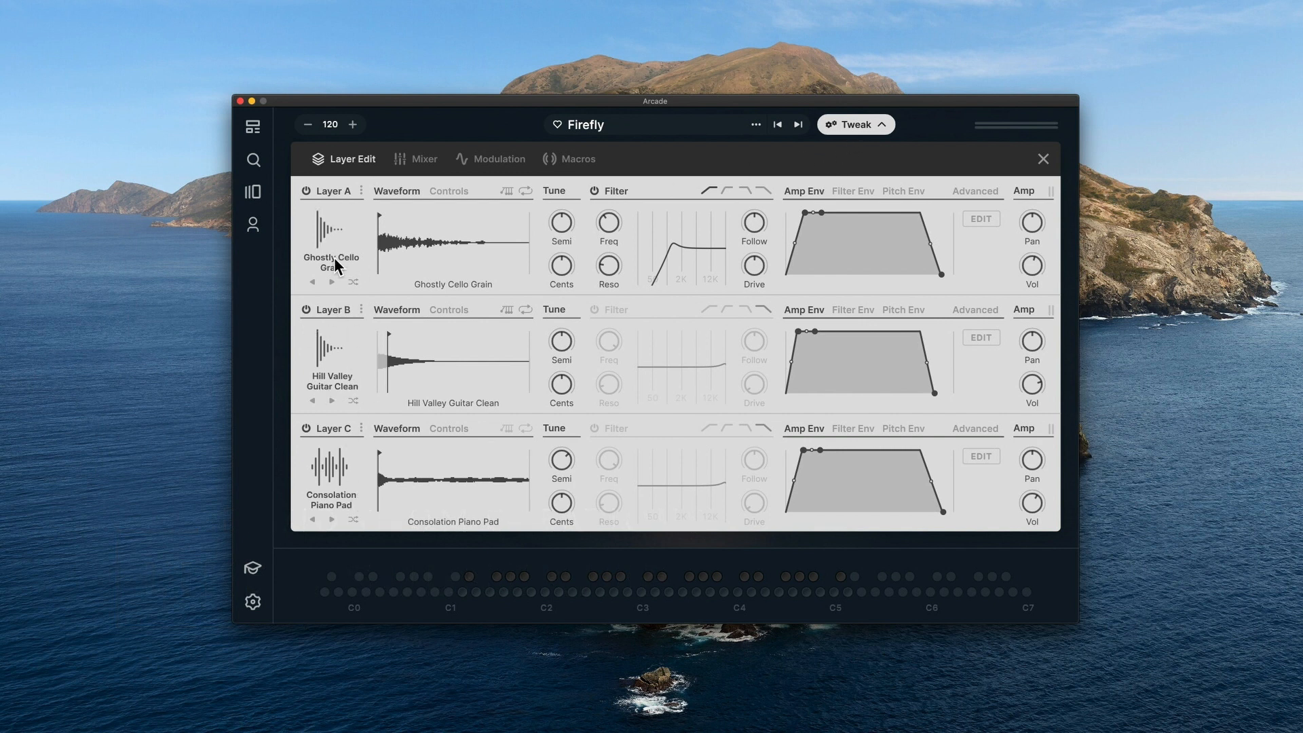
Audition Layers C, B and A one at a time by turning the other two layers off.
left_click(306, 190)
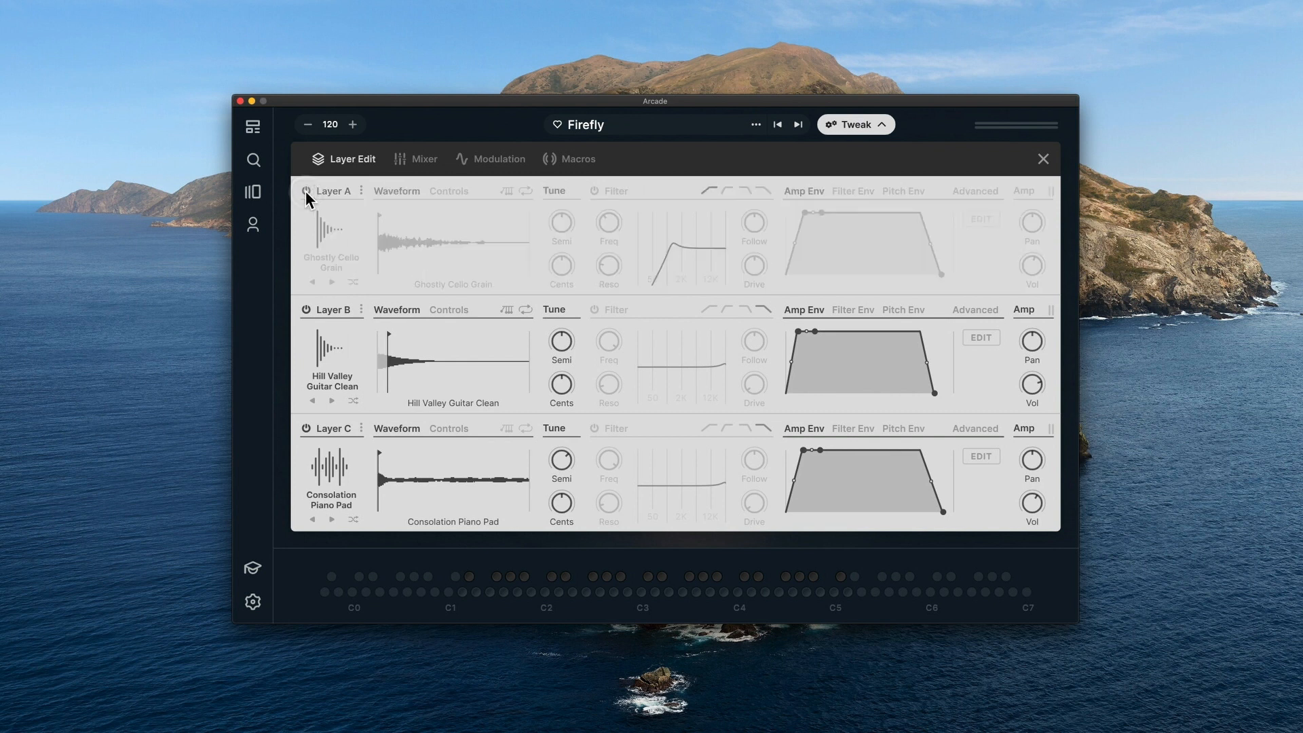
left_click(307, 311)
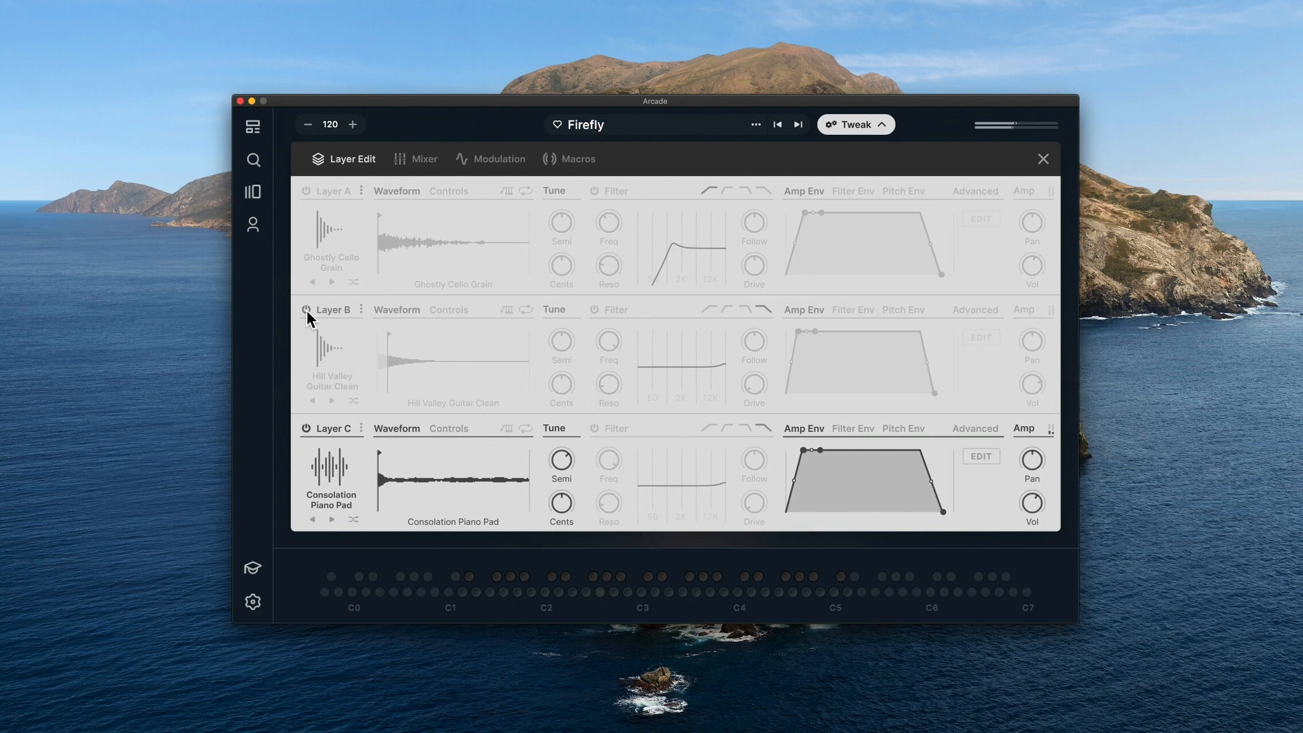
left_click(306, 310)
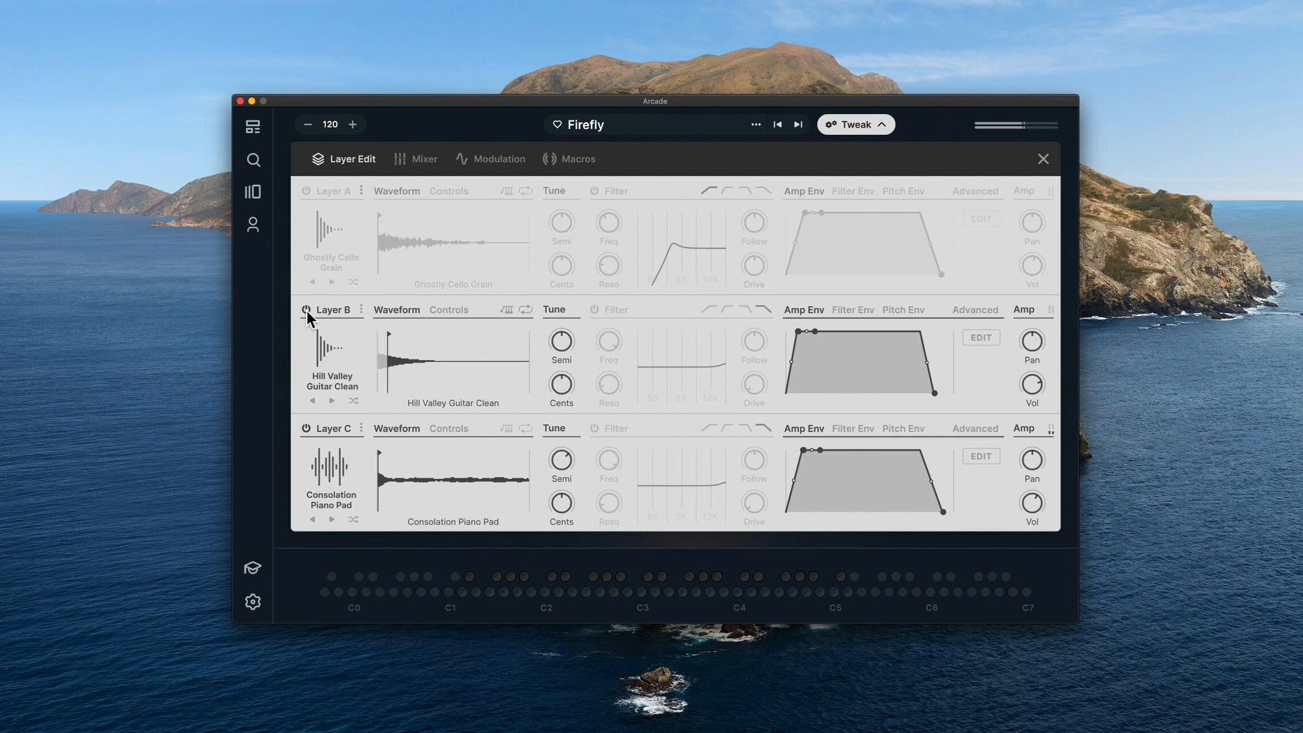
left_click(304, 425)
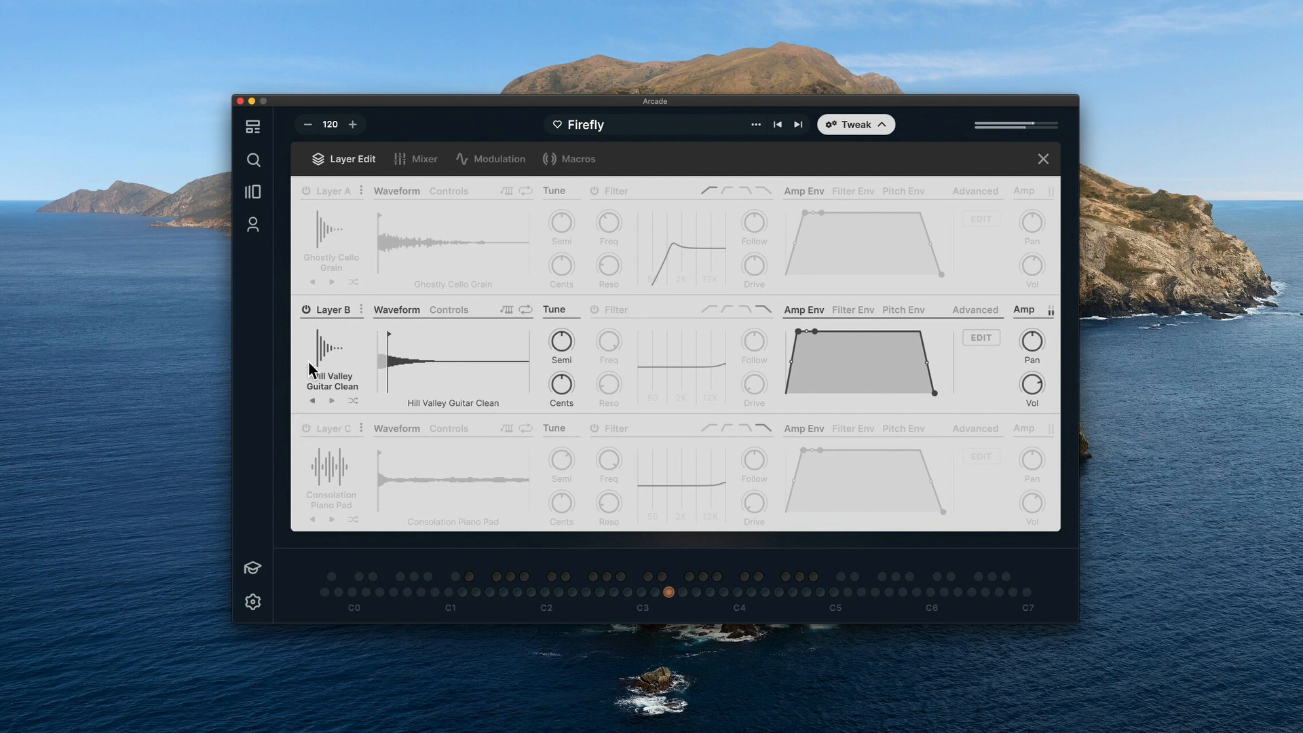
left_click(306, 309)
left_click(305, 192)
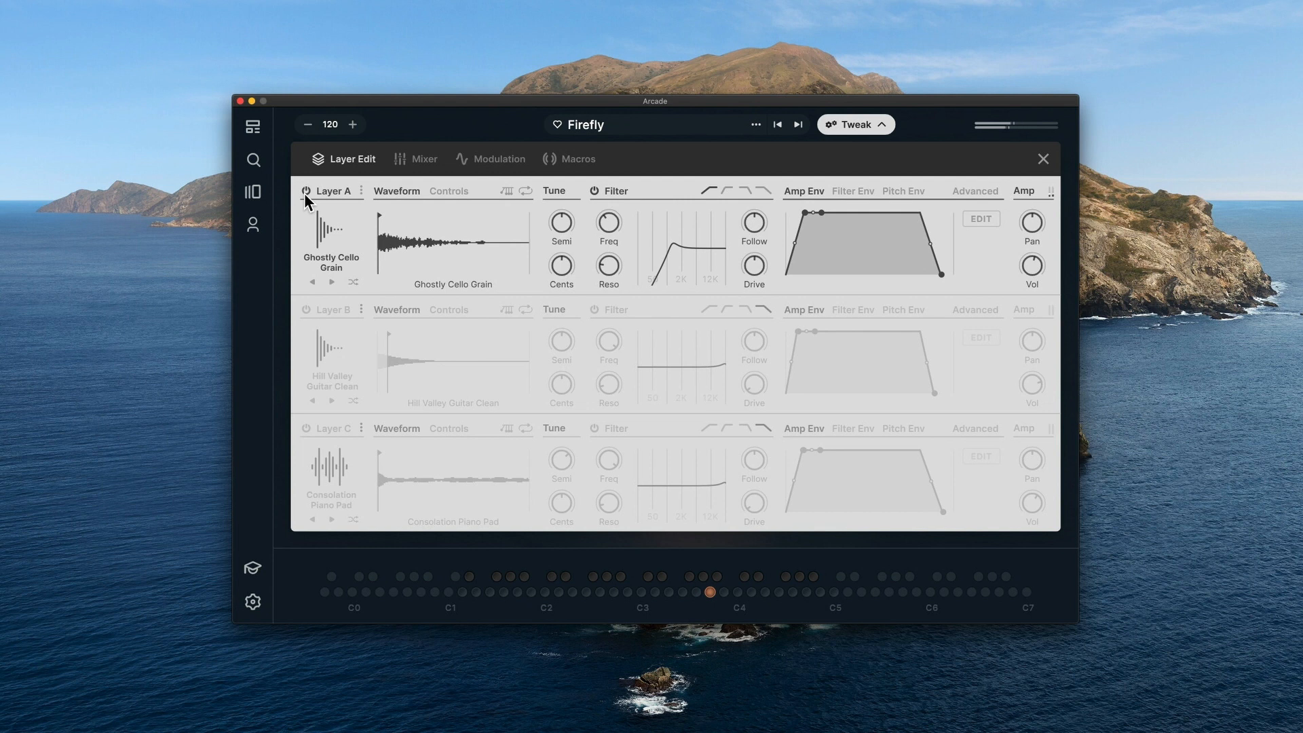
Open the sound source list for Layer C, browse its entries and preview Brassy Stab.
left_click(343, 478)
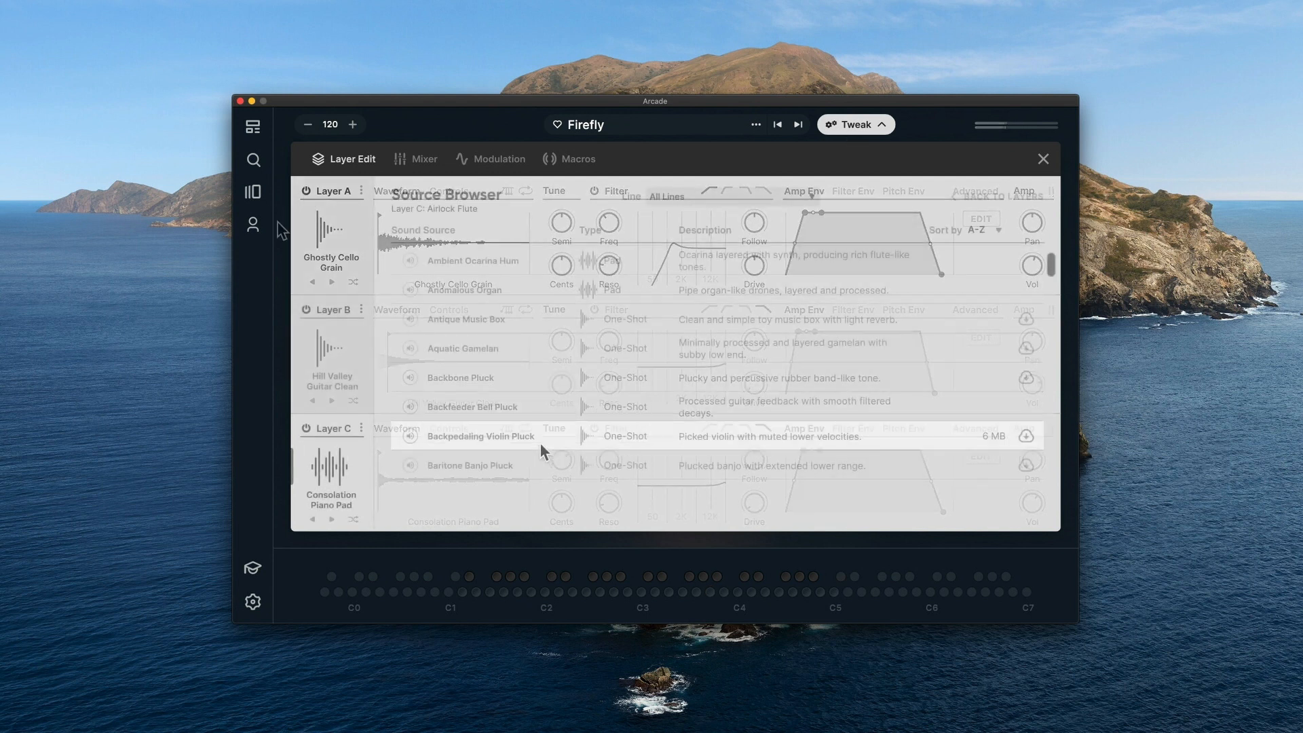
left_click(335, 467)
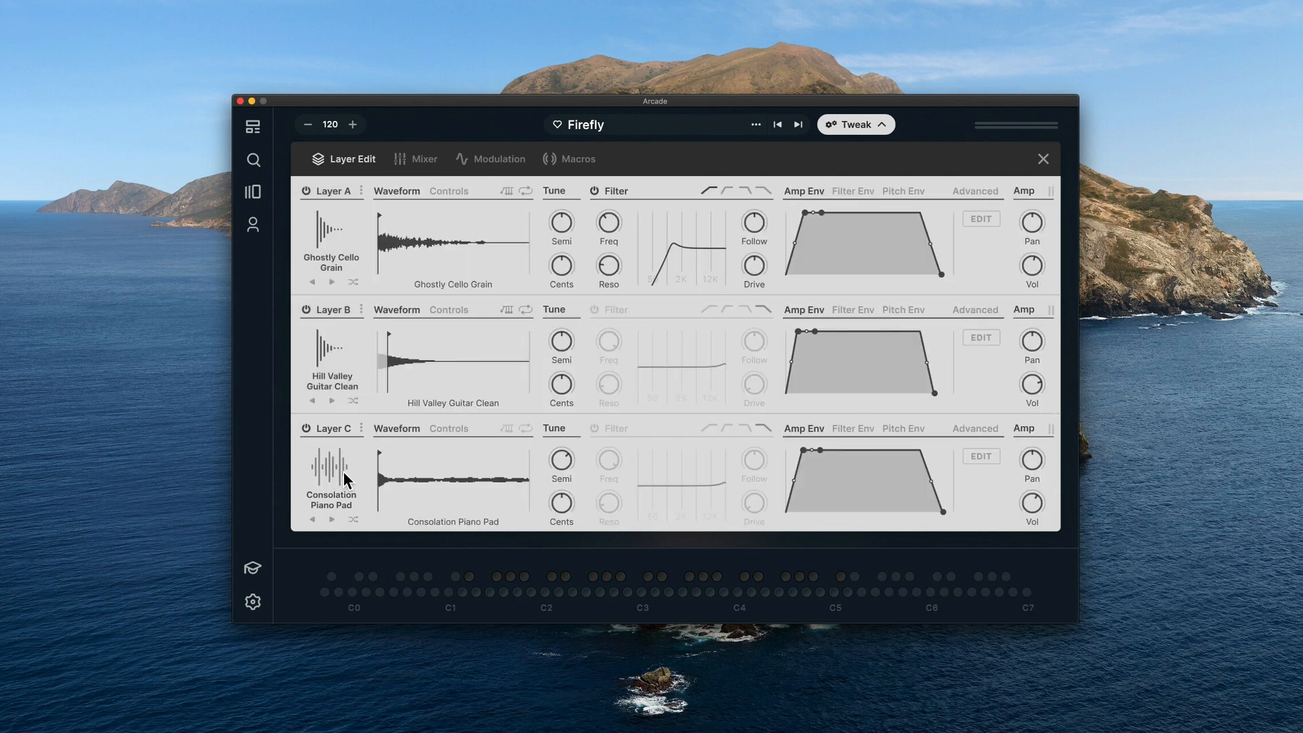
left_click(343, 478)
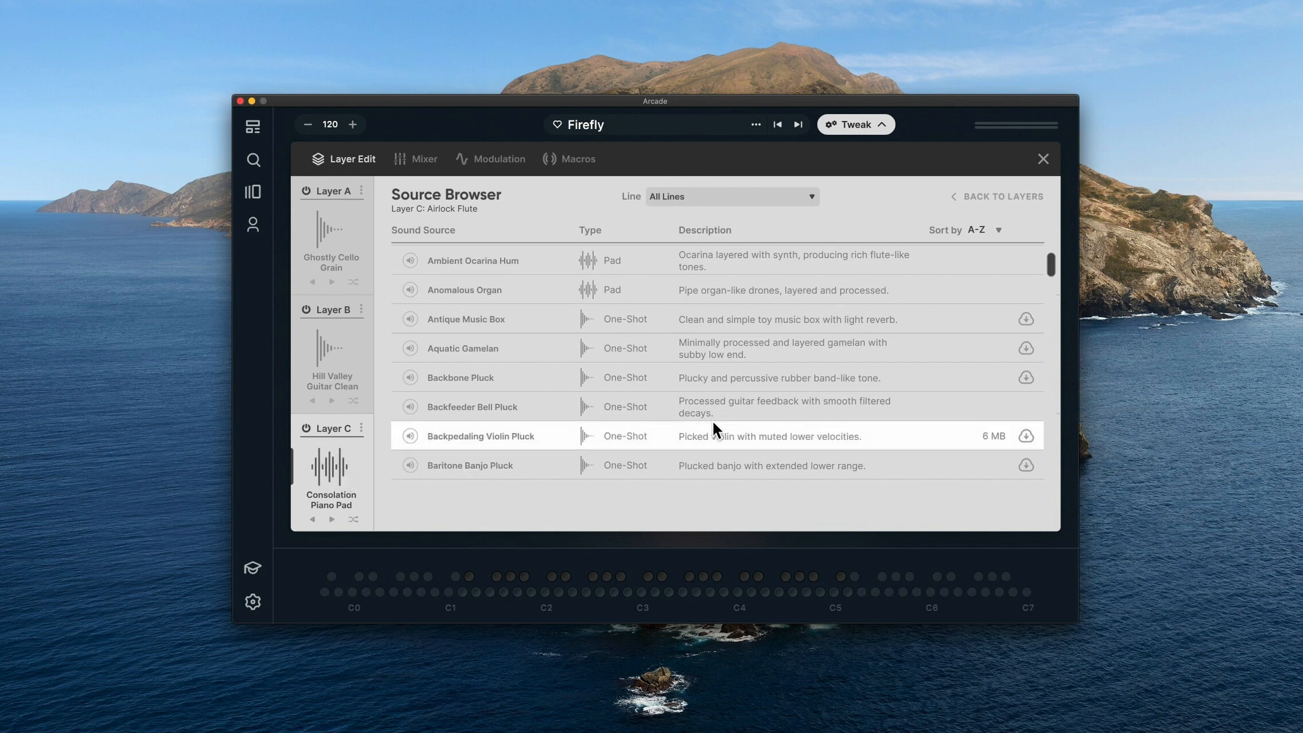
scroll(828, 344, "down", 1)
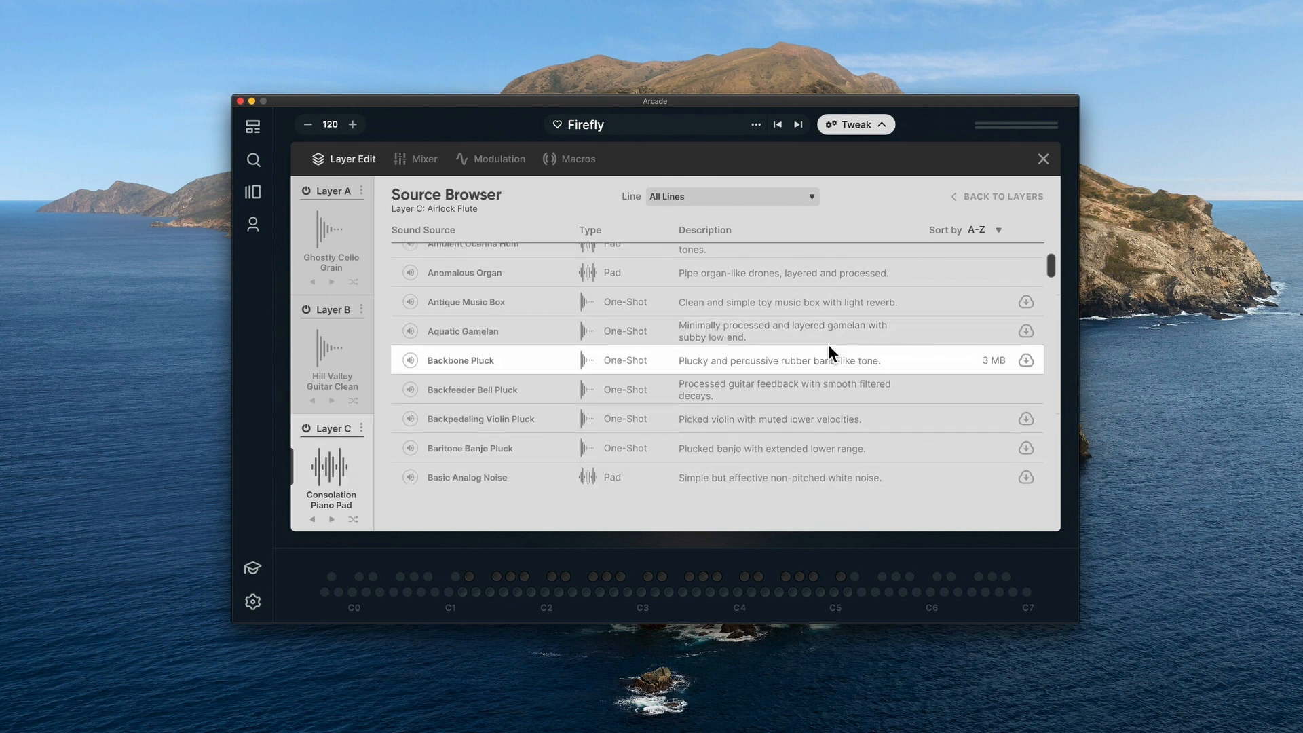
scroll(828, 344, "up", 3)
scroll(828, 344, "down", 8)
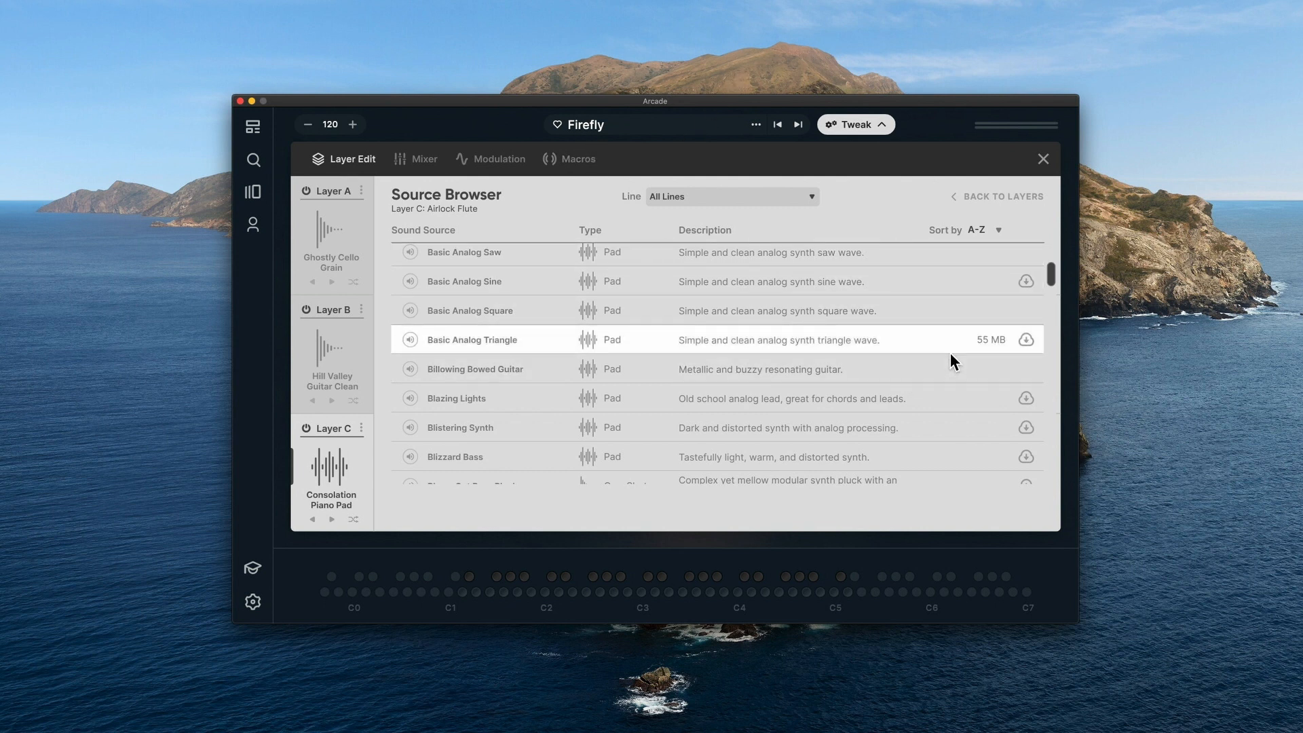
scroll(840, 364, "down", 7)
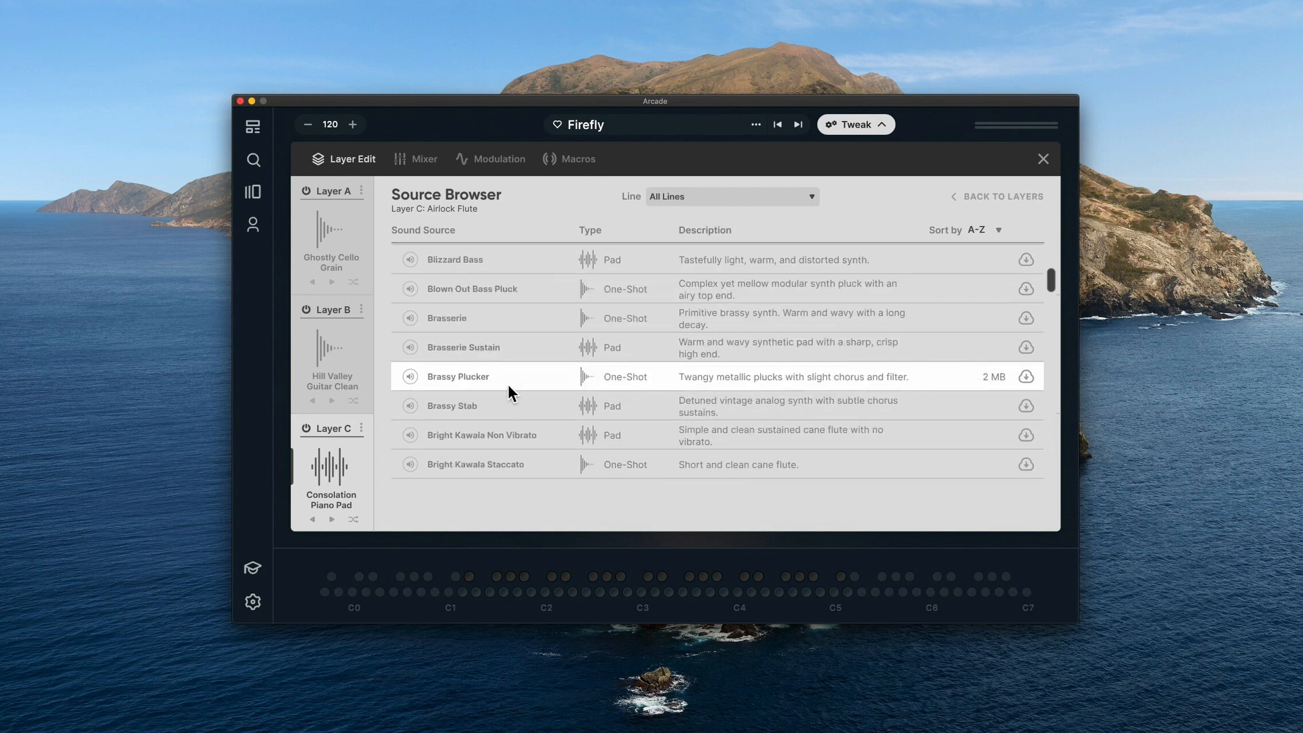
left_click(411, 405)
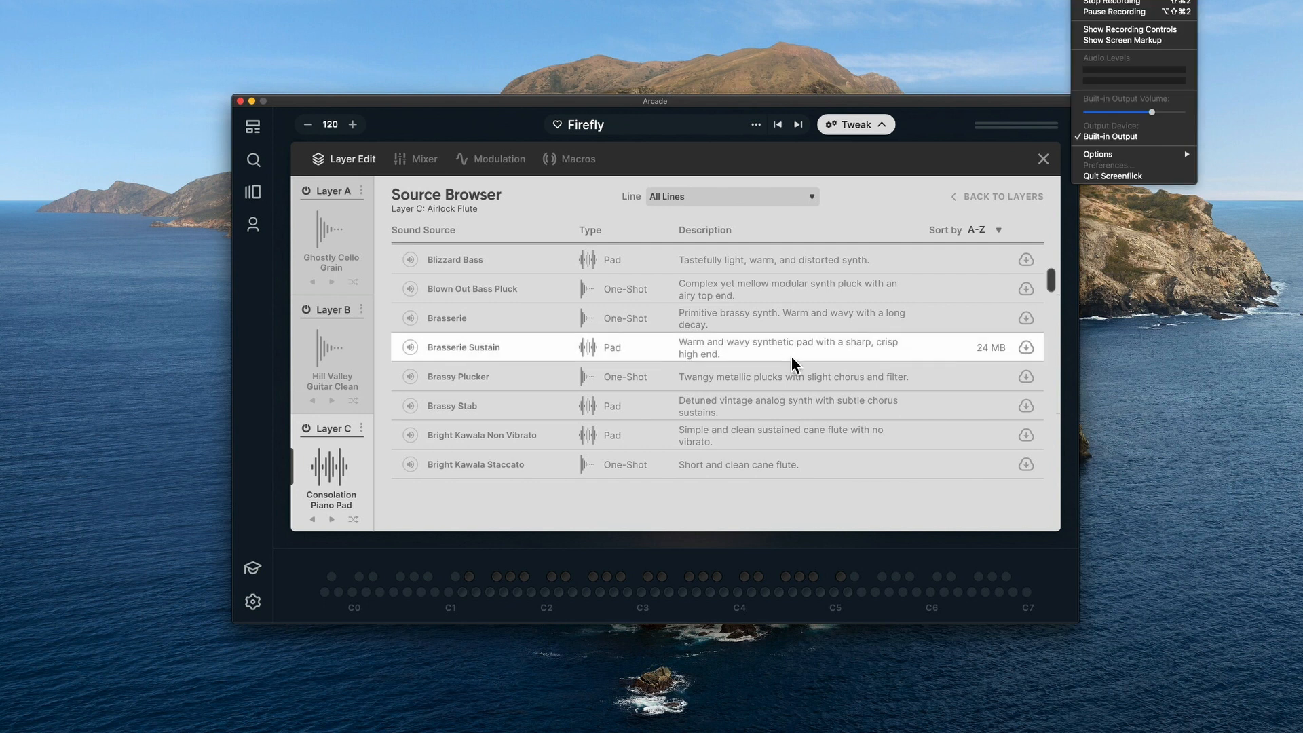
Preview Cavernous Vocal Pad and Chorused Daydream, load Chorused Daydream into Layer C and return to the layers.
scroll(480, 453, "down", 1)
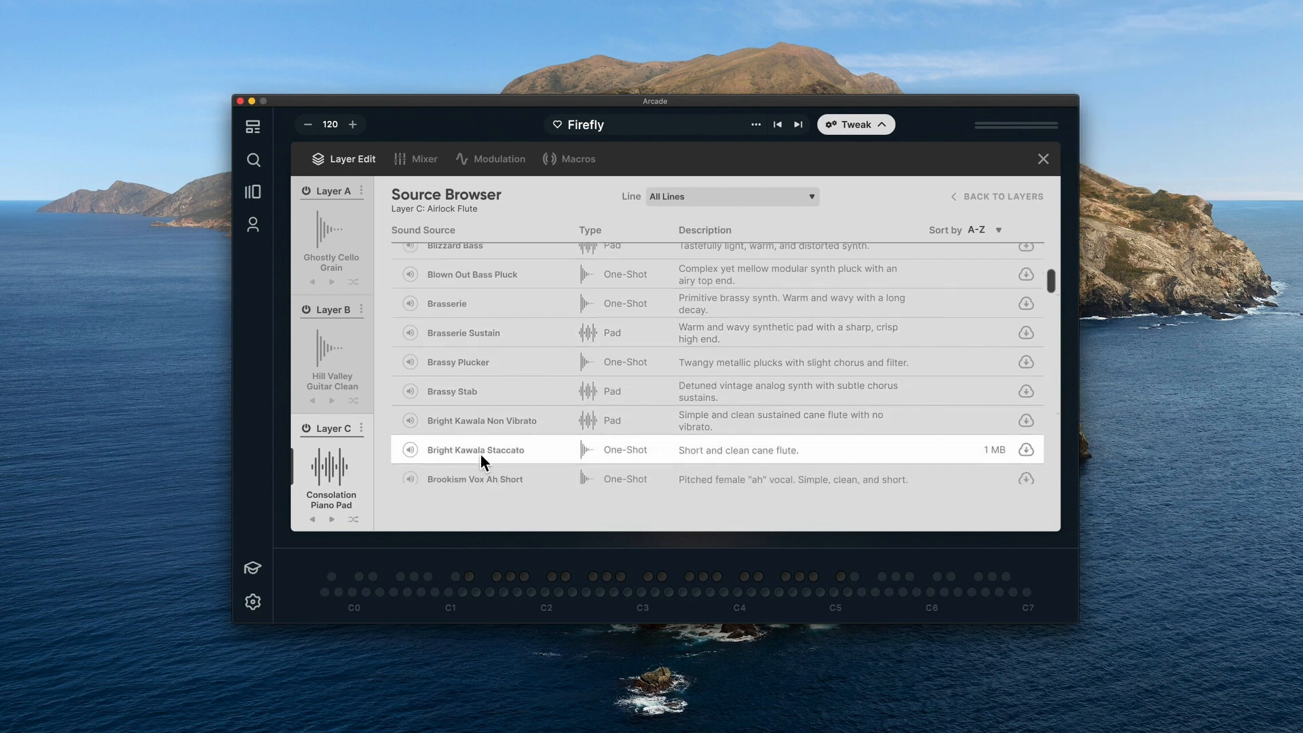
scroll(481, 453, "down", 15)
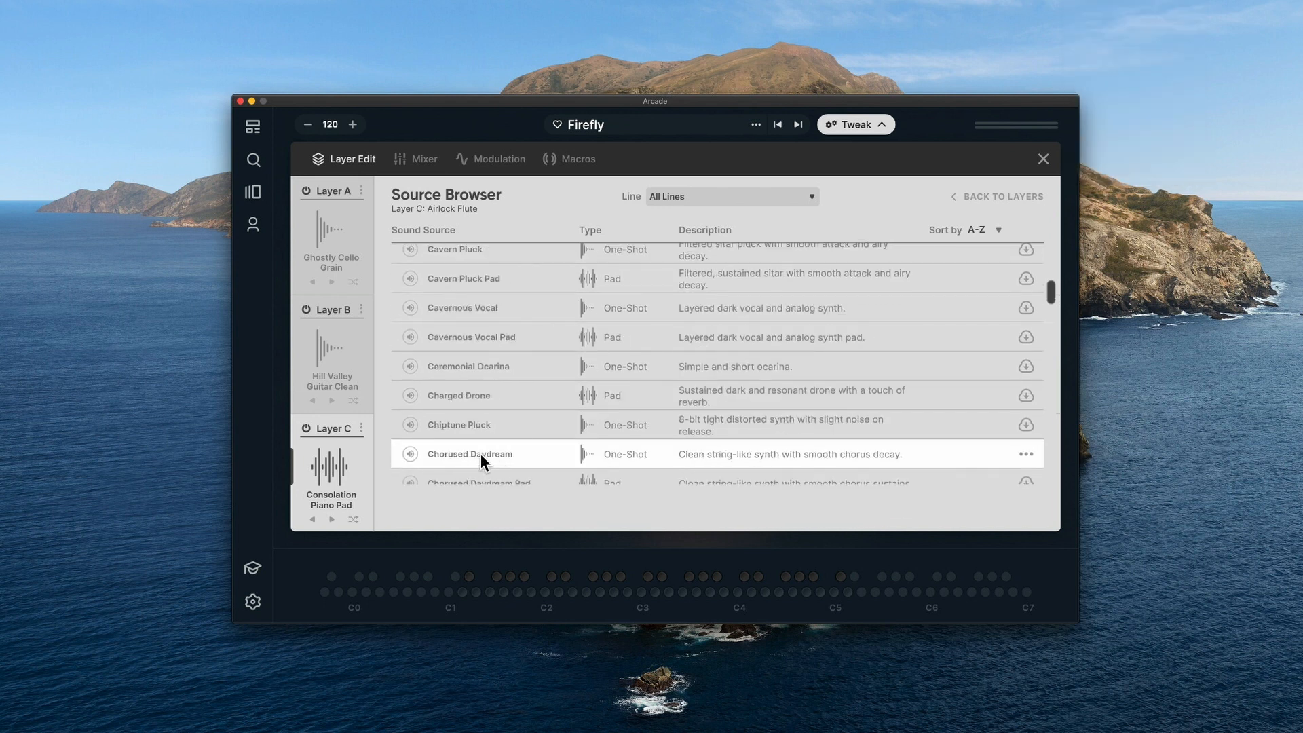
left_click(410, 336)
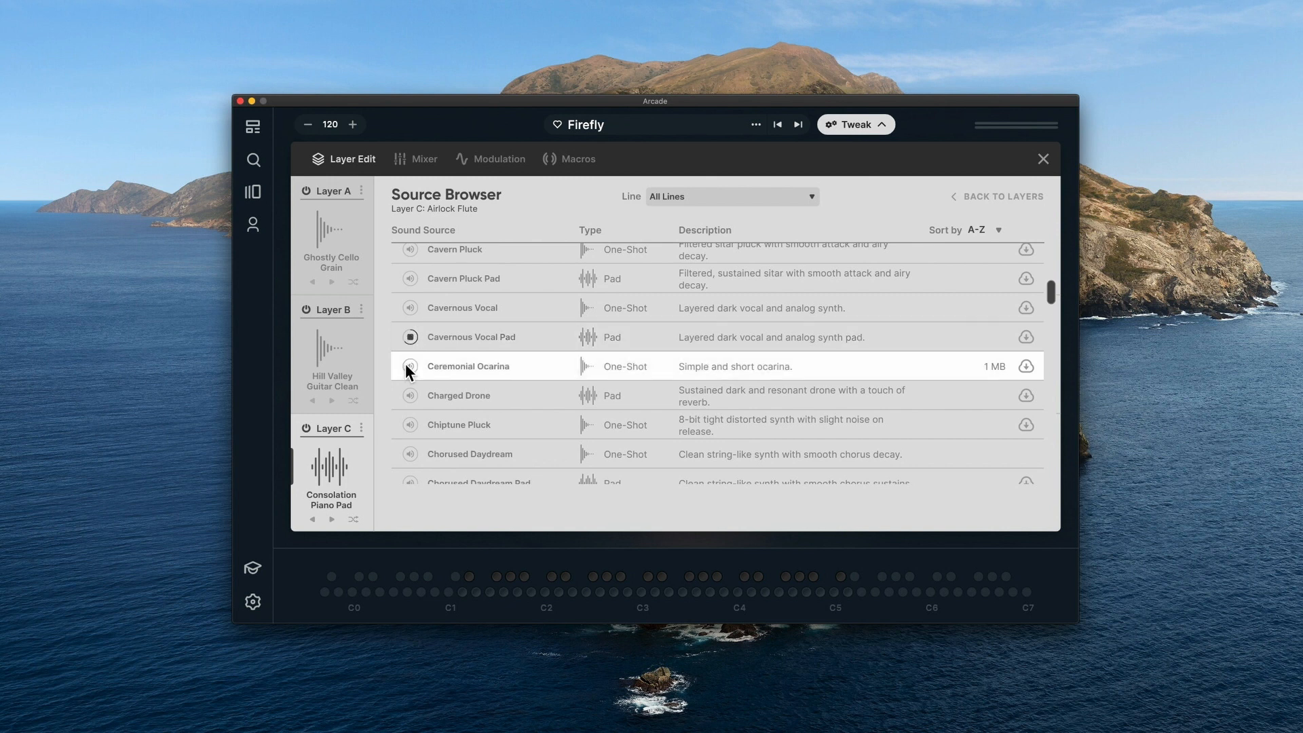
scroll(407, 416, "down", 1)
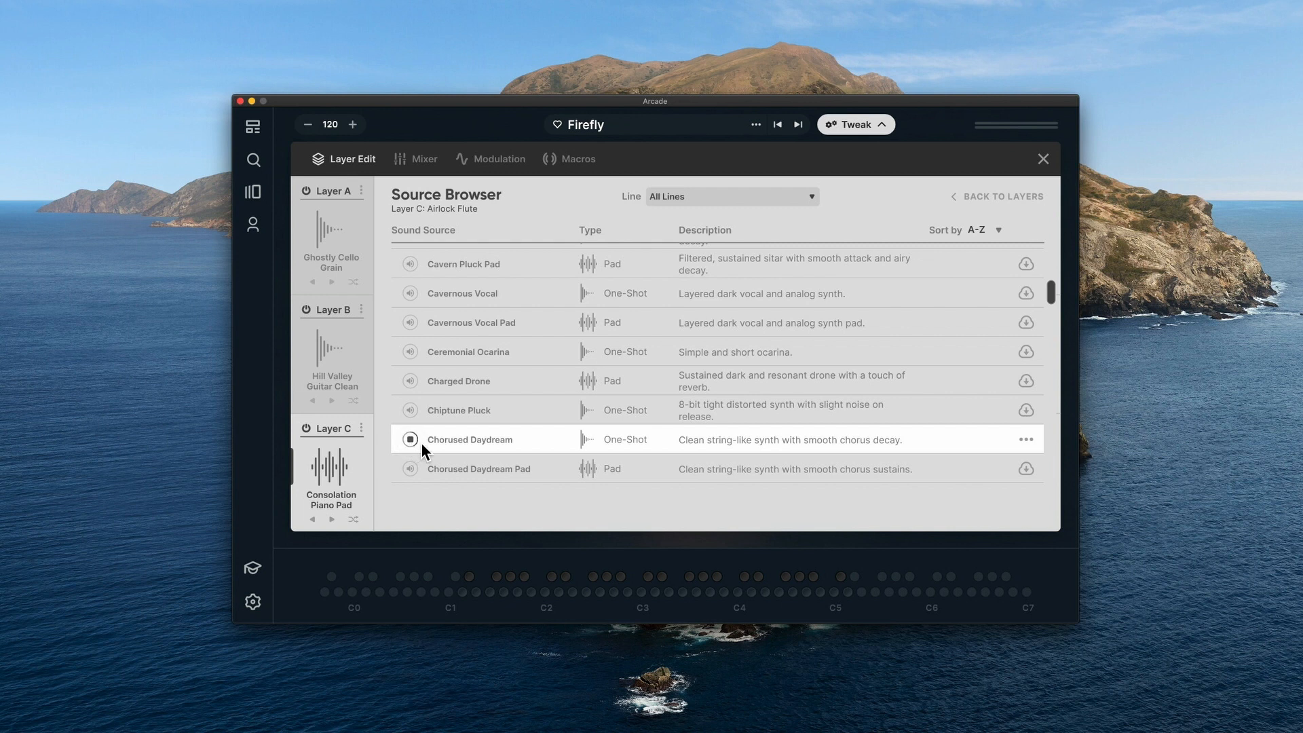
left_click(470, 441)
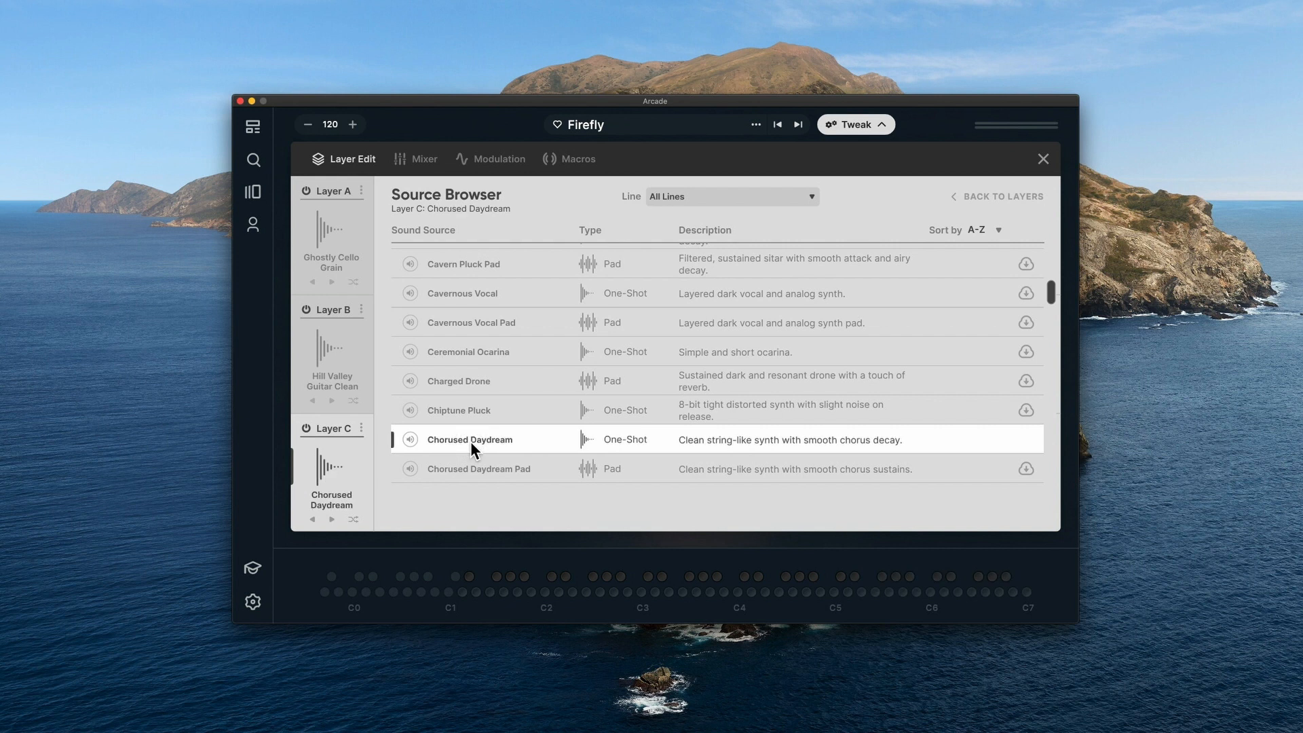
left_click(331, 475)
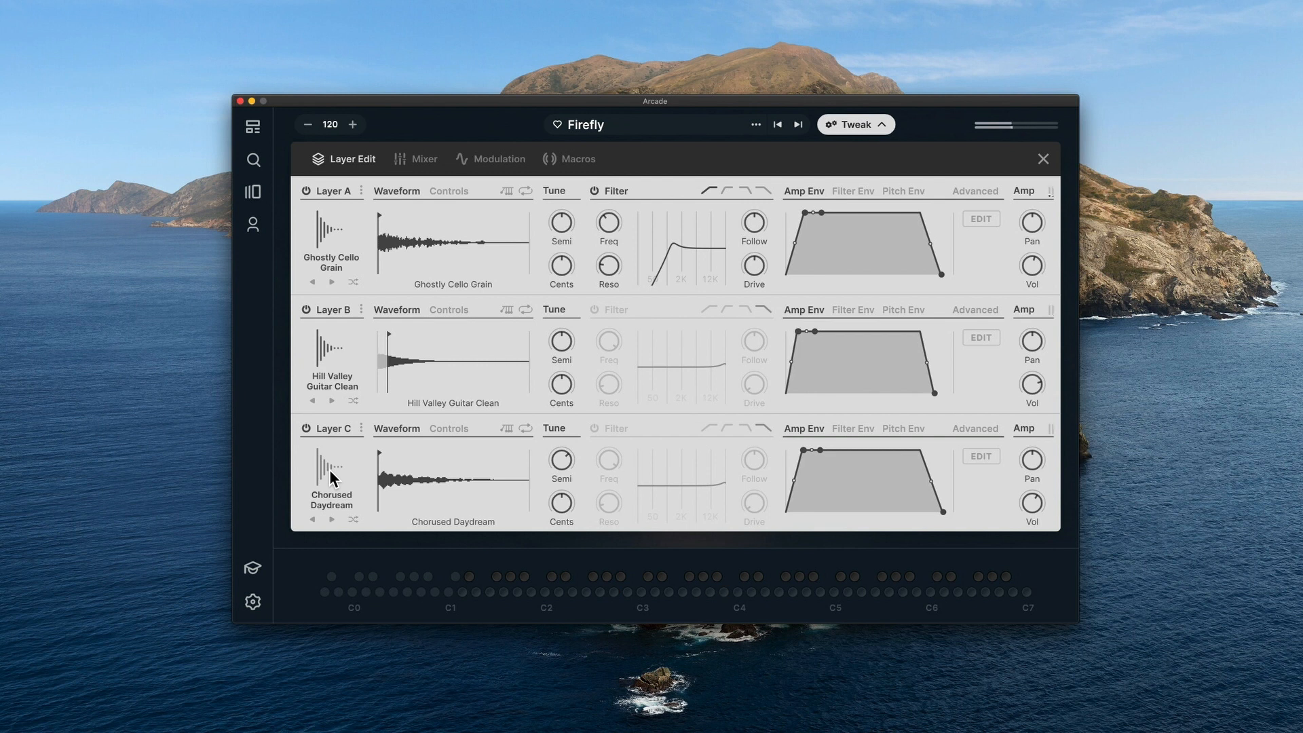
Open the sound source list for Layer A and preview Crosswalk Suspension and Deadly Tension.
left_click(335, 221)
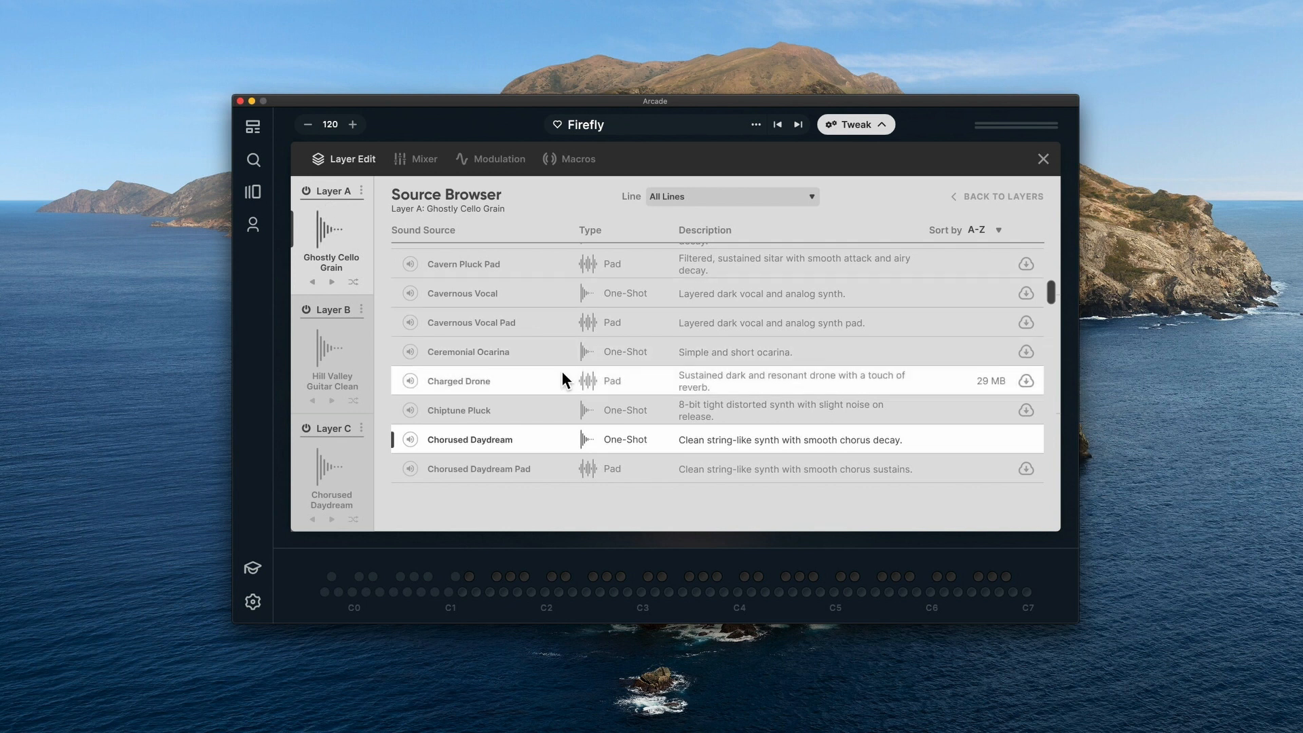
scroll(560, 370, "up", 1)
scroll(562, 372, "down", 8)
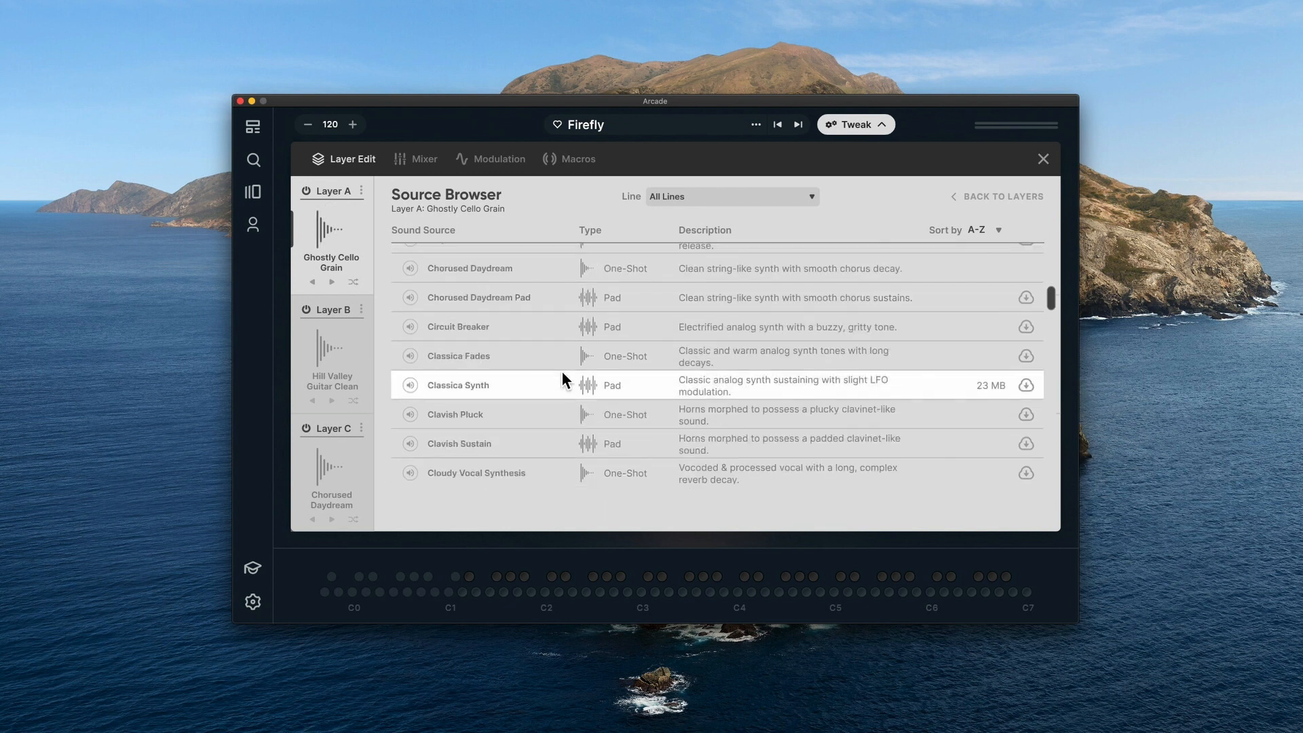
scroll(561, 371, "down", 4)
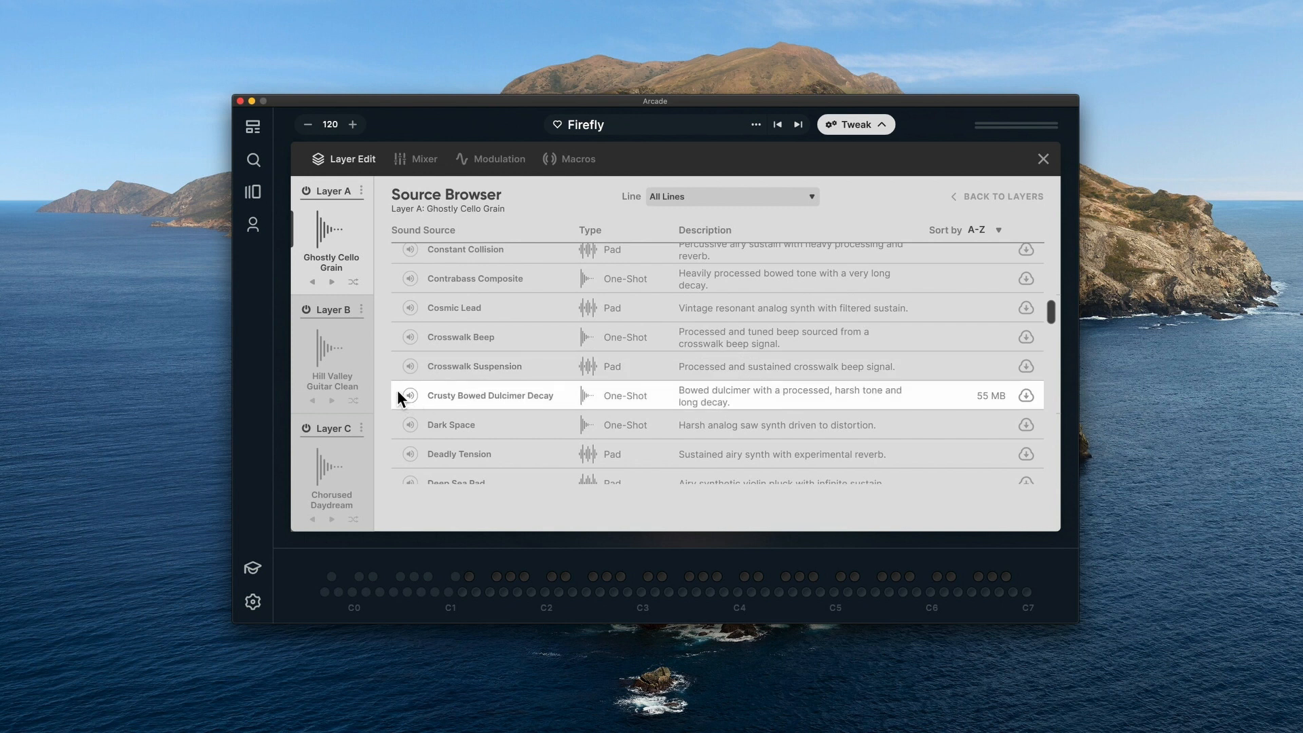
left_click(405, 372)
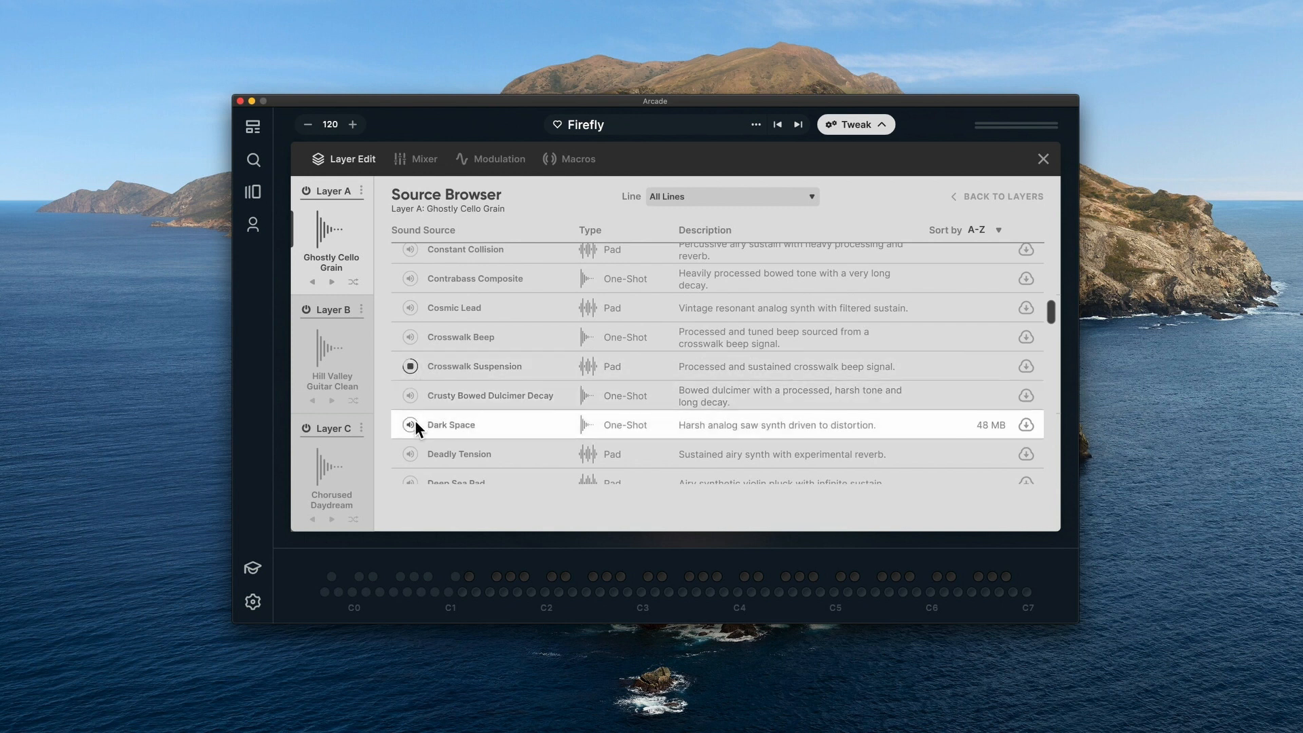
left_click(404, 458)
scroll(487, 418, "down", 5)
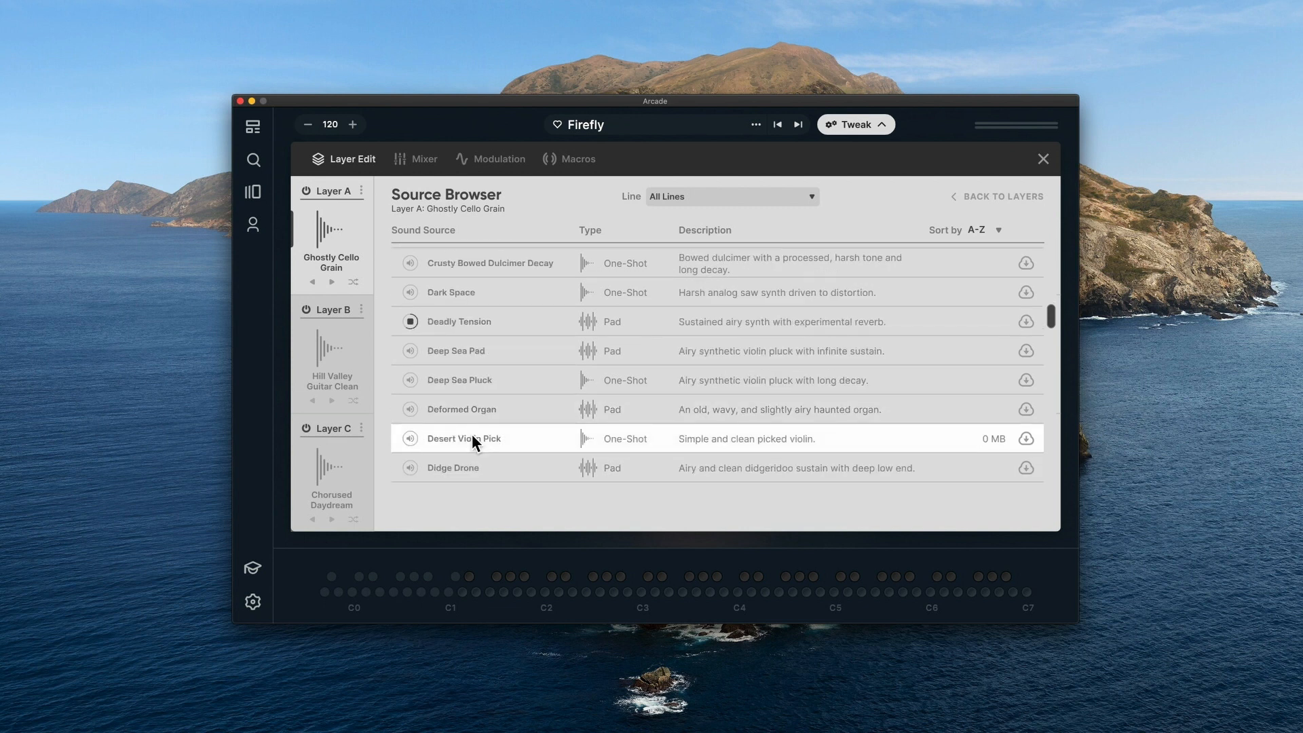
Download the Deadly Tension pad, load it into Layer A and return to the layers.
left_click(1026, 322)
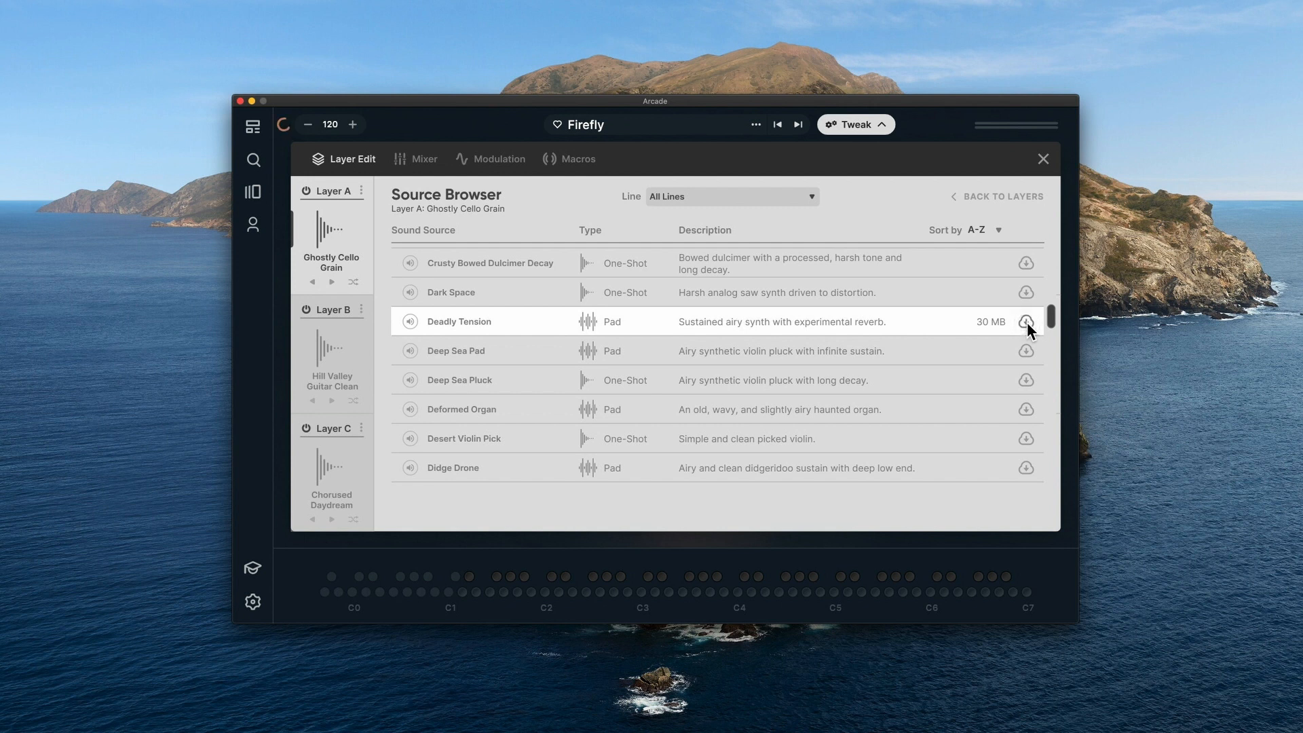
left_click(458, 324)
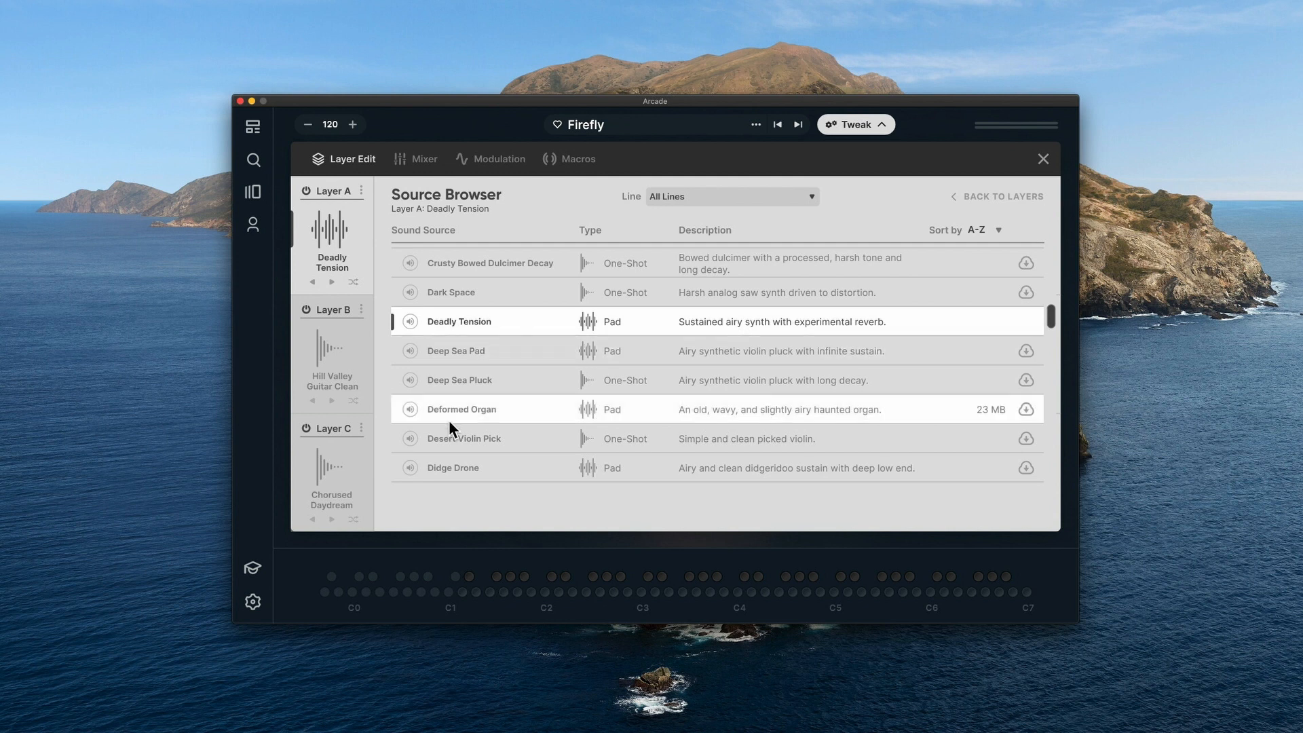
left_click(324, 246)
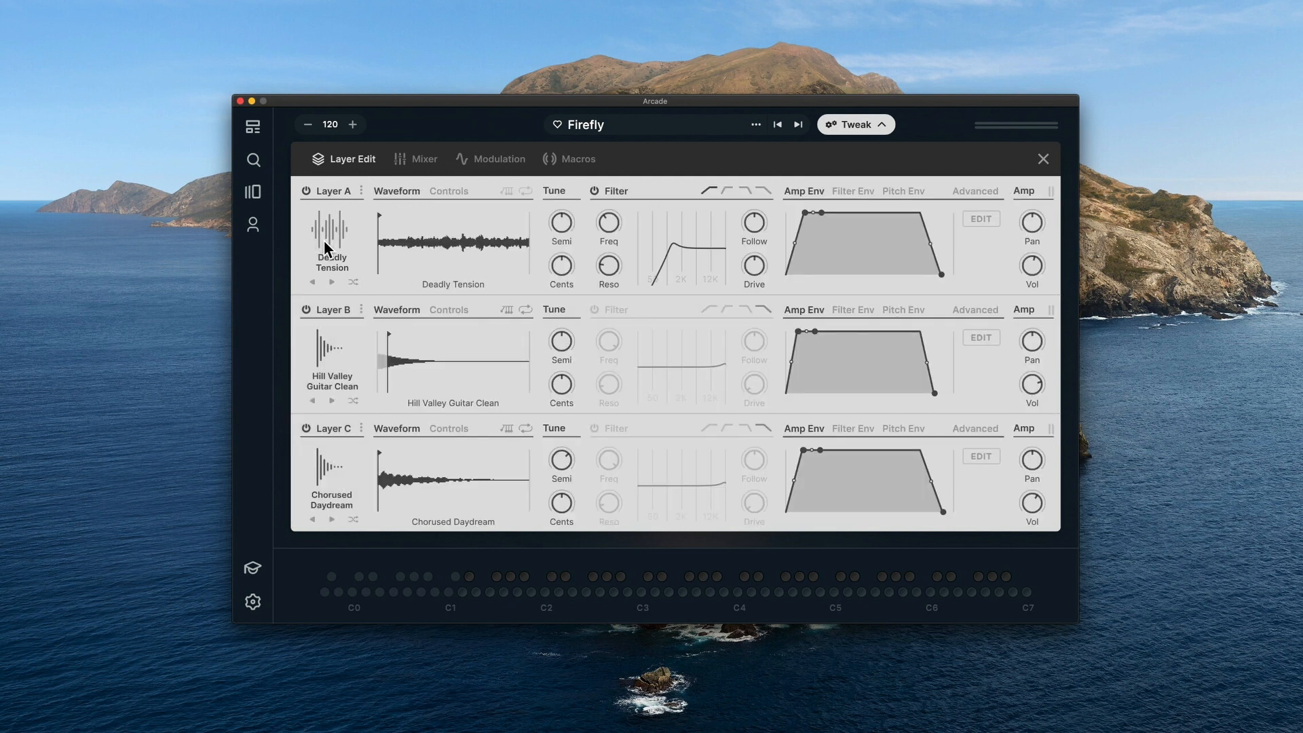
Review Layer A's sound source list and the kit's mixer, modulation and macro pages, and return to layer editing.
left_click(324, 241)
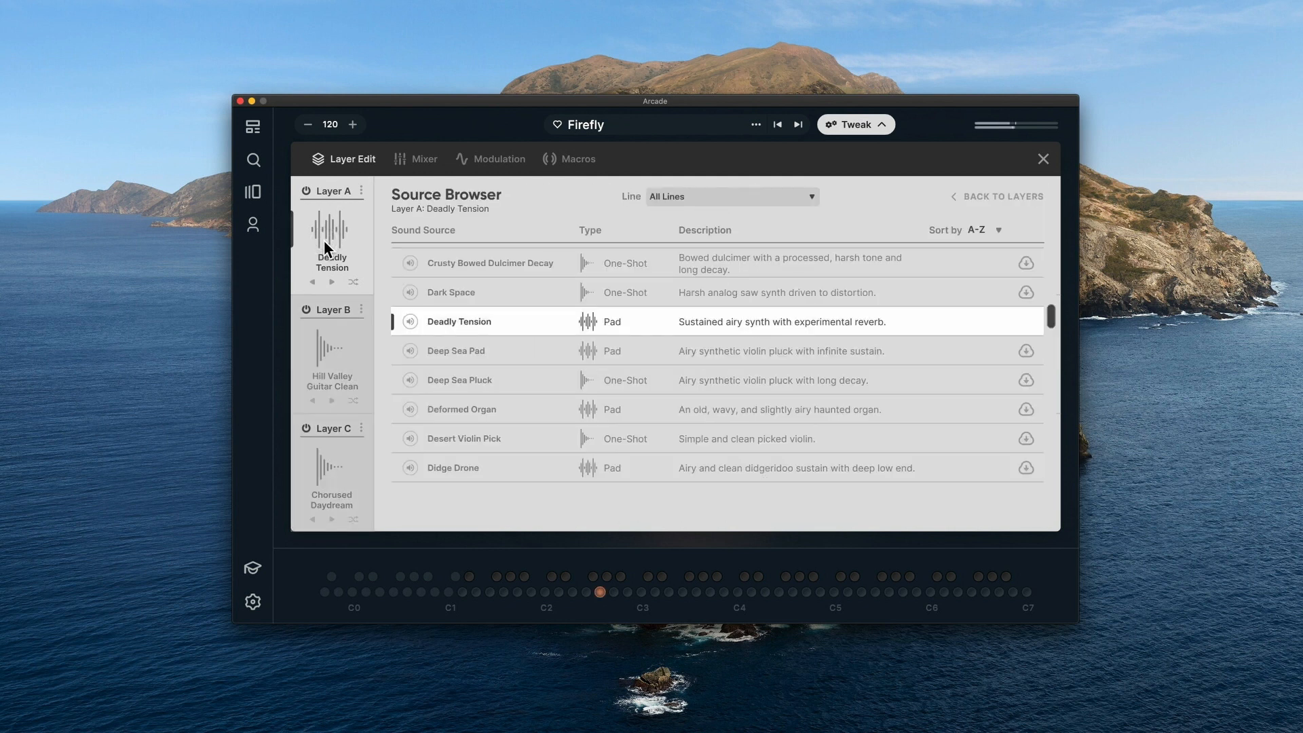
left_click(324, 241)
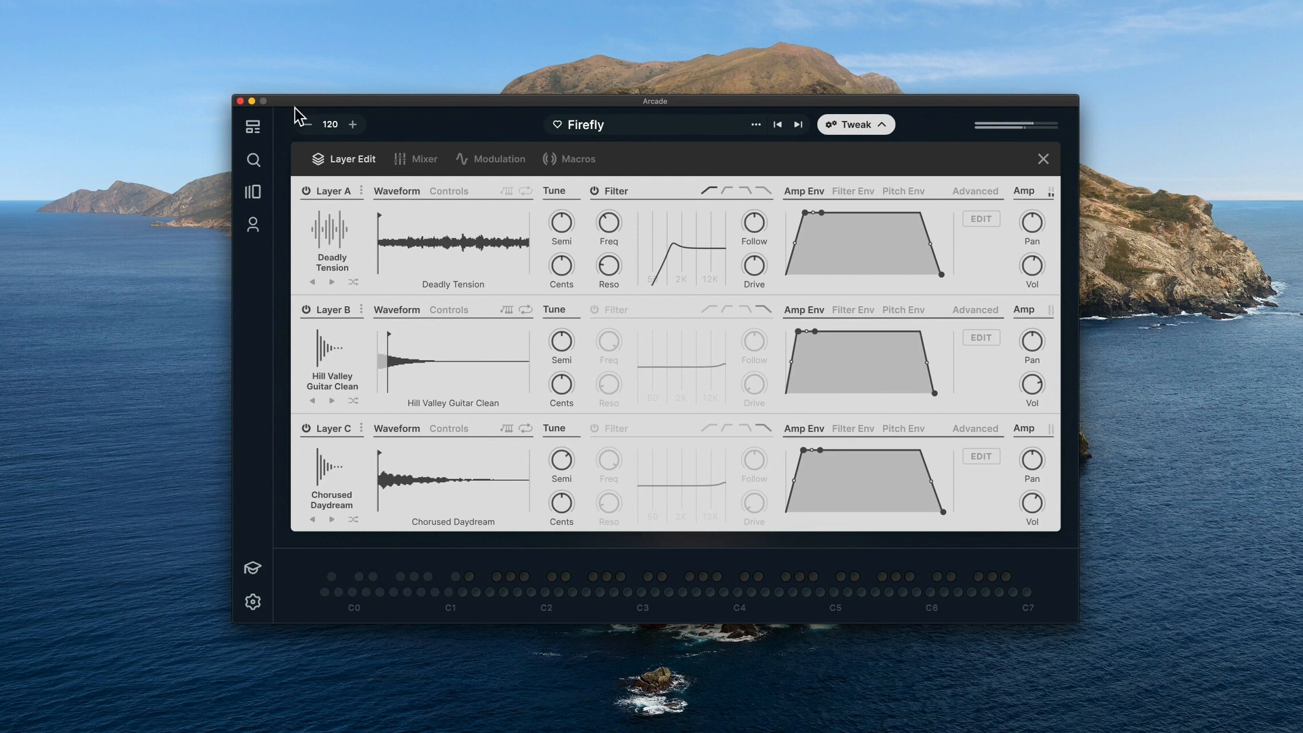
left_click(393, 162)
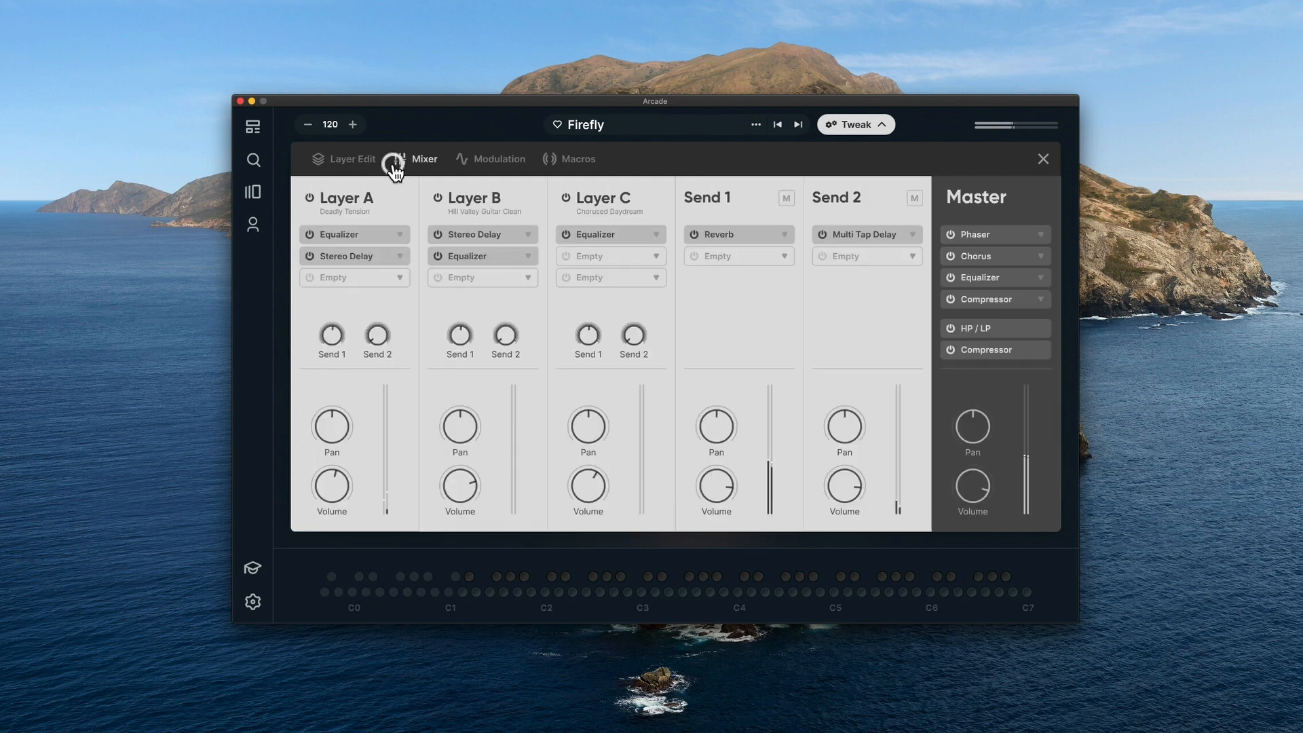
left_click(475, 159)
left_click(576, 161)
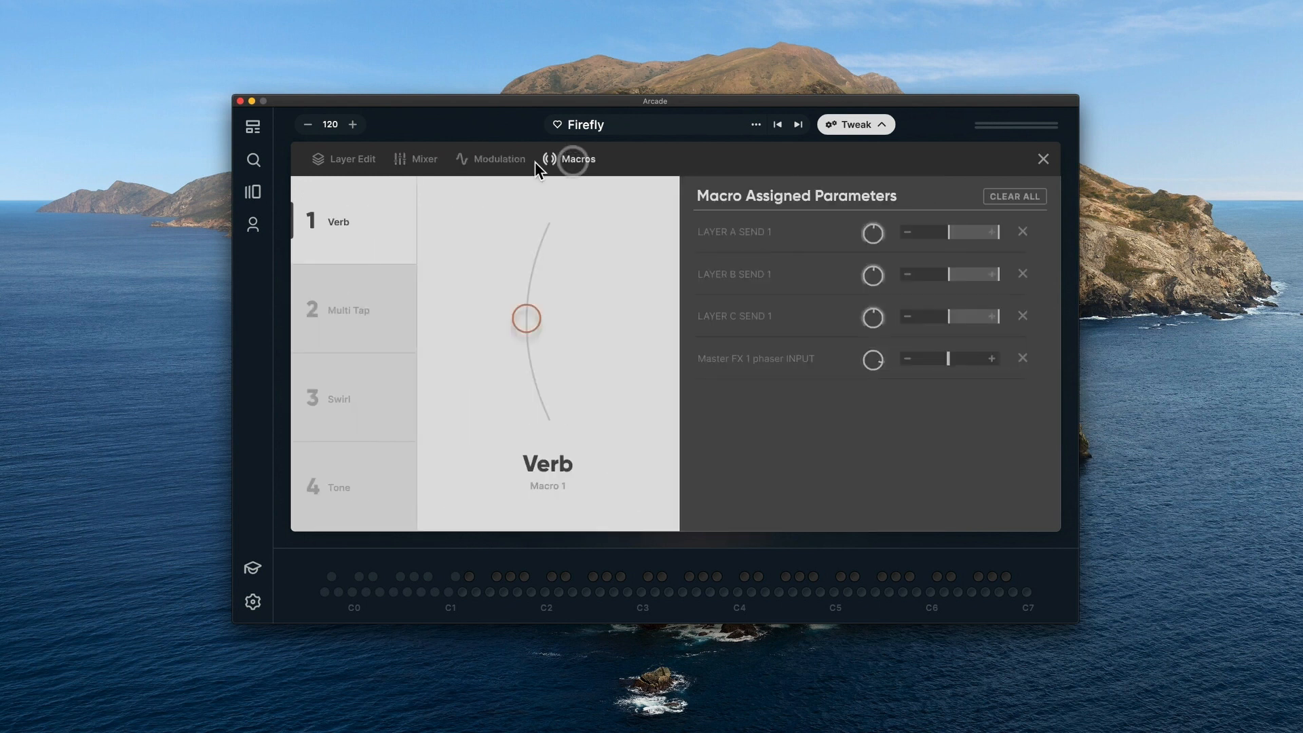
left_click(333, 160)
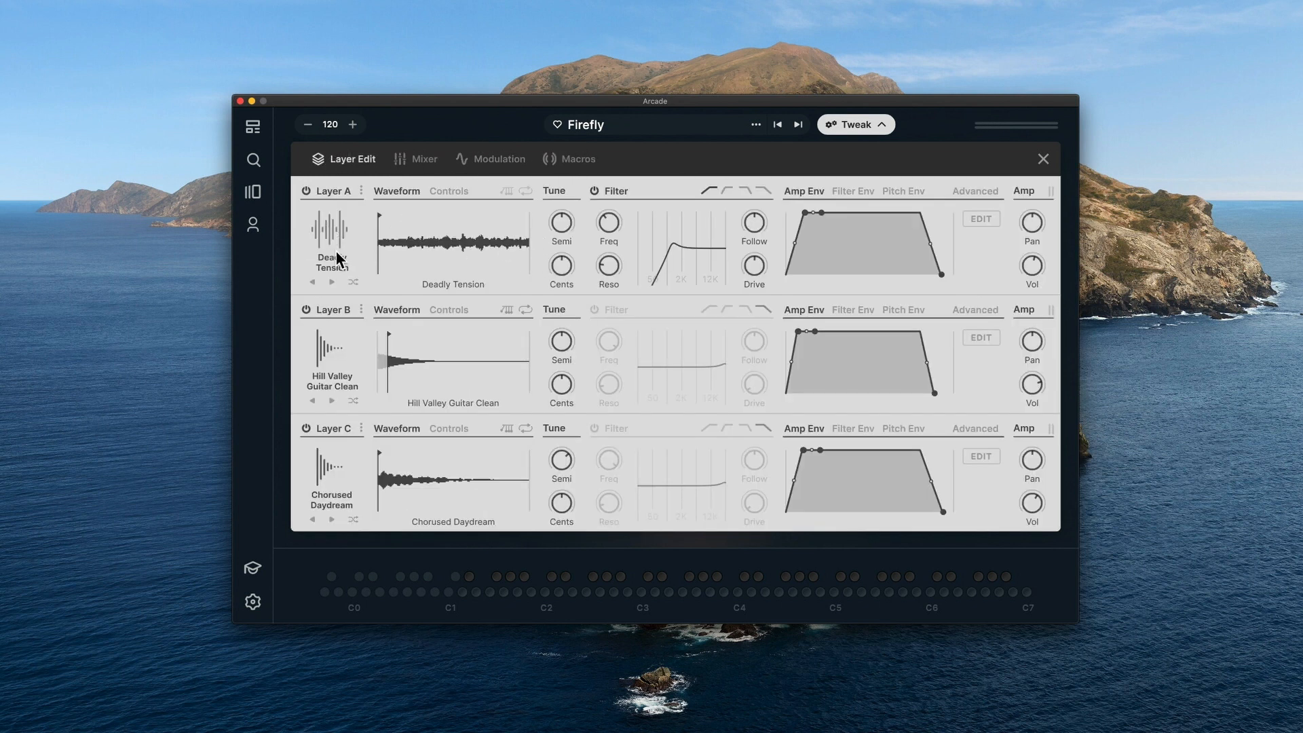
Adjust Layer A's filter frequency and resonance, lengthen its amp envelope decay, and show its filter envelope.
mouse_move(610, 287)
mouse_move(612, 230)
left_click_drag(608, 229, 601, 196)
left_click_drag(600, 268, 596, 217)
left_click_drag(811, 213, 843, 242)
left_click(848, 190)
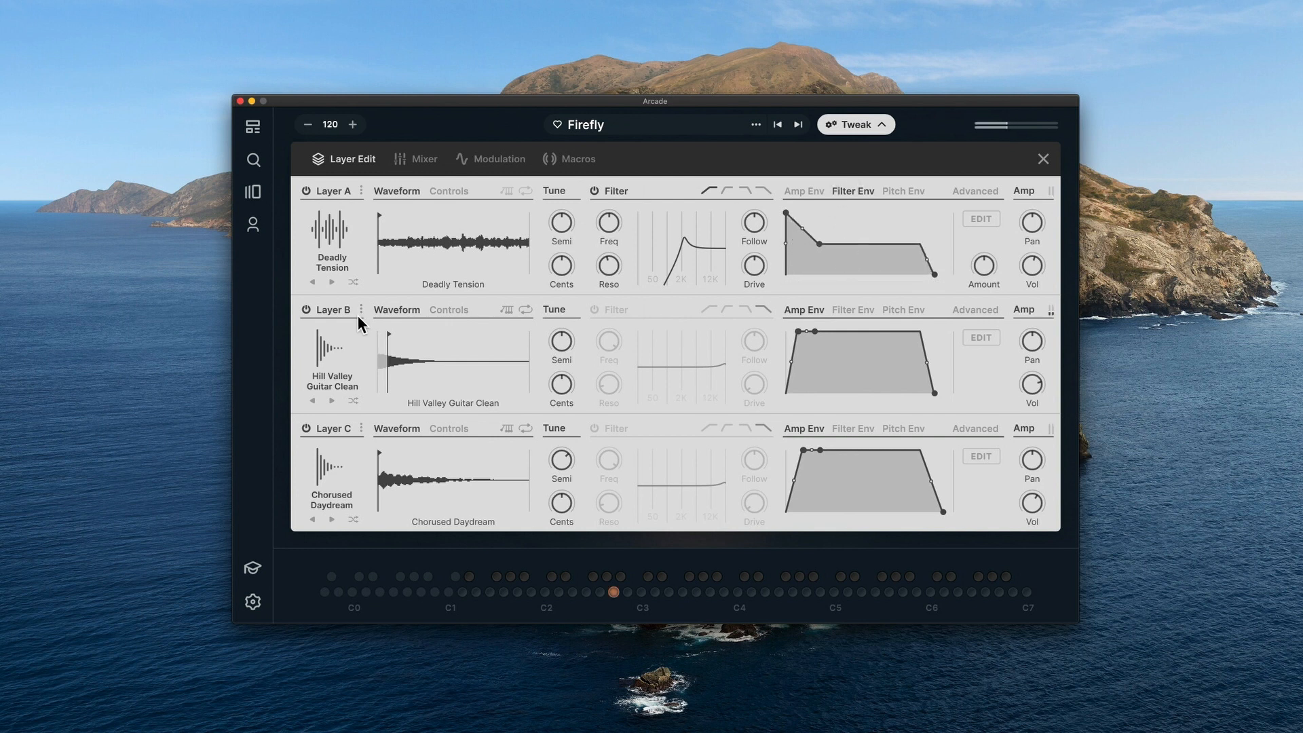
Switch off Layers B and C to isolate Layer A, and lower Layer A's filter cutoff.
left_click(306, 309)
left_click(305, 429)
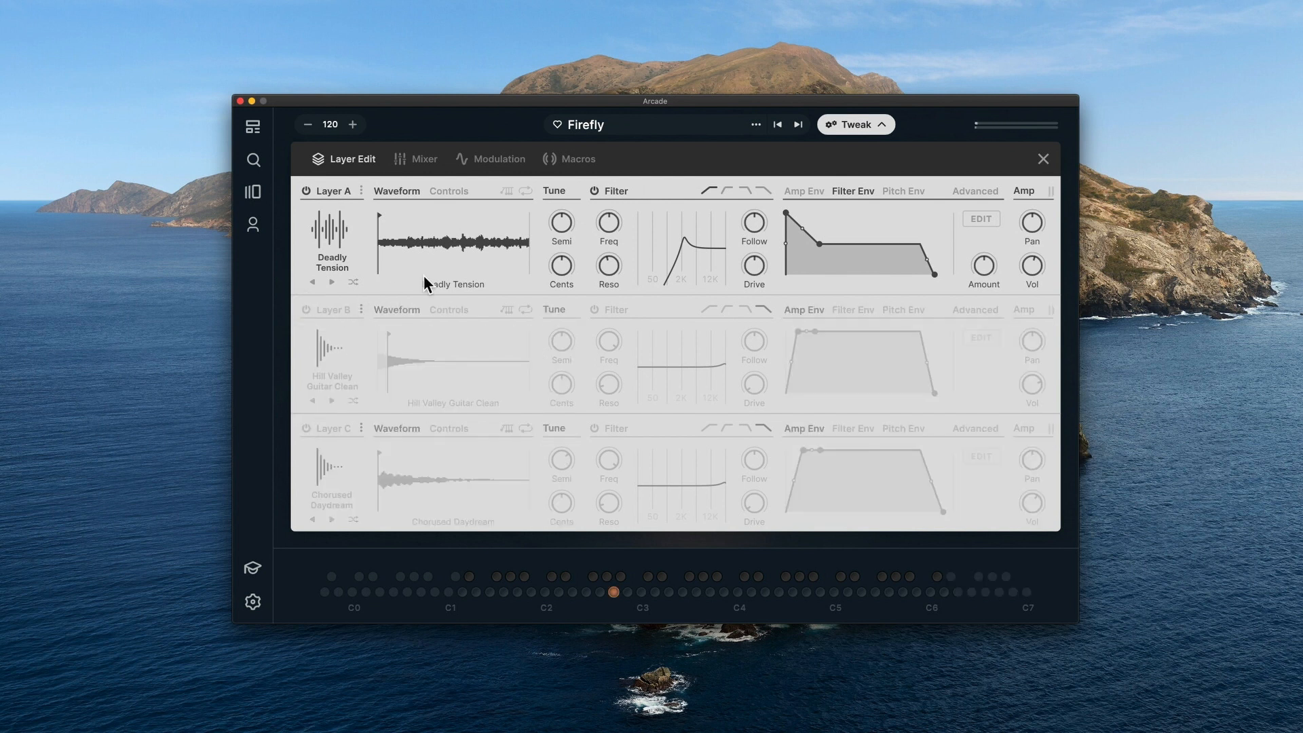
left_click_drag(684, 239, 671, 257)
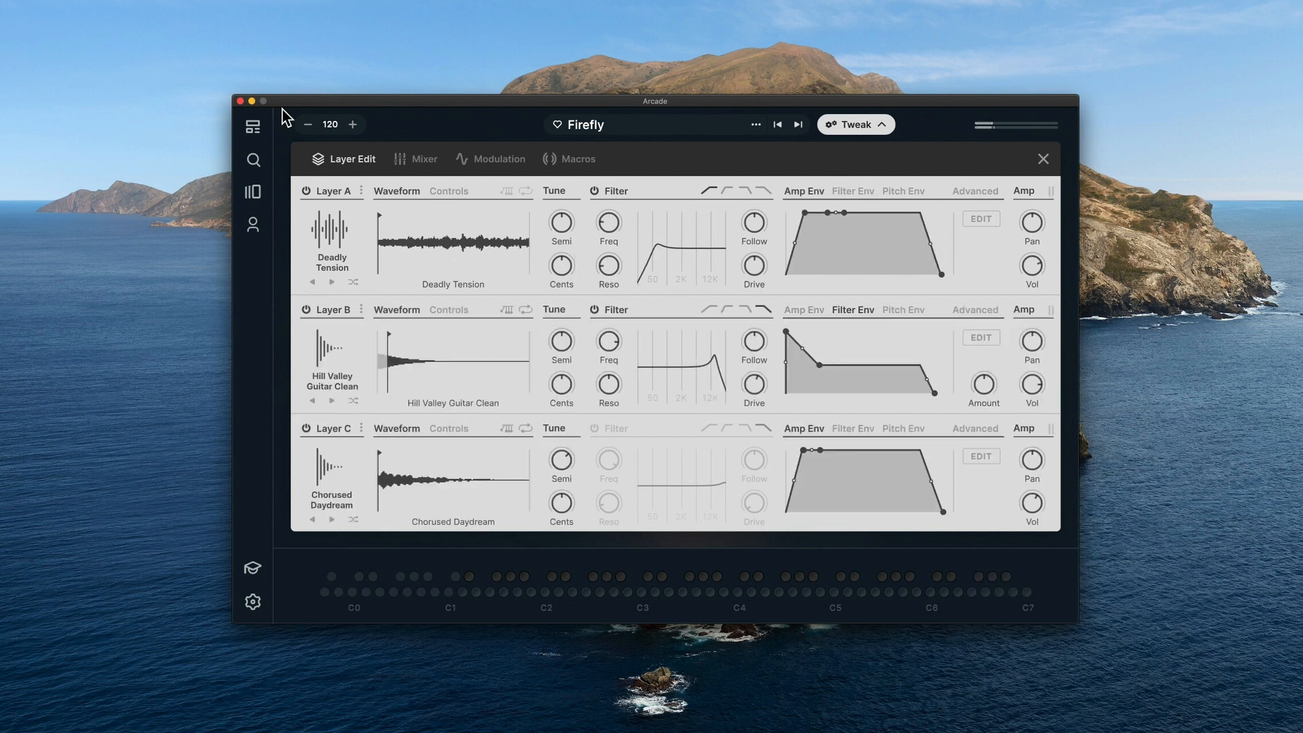
Compare the sound with Layer A off and on, and adjust its filter frequency and volume.
left_click(306, 190)
left_click(306, 191)
left_click_drag(602, 228, 602, 210)
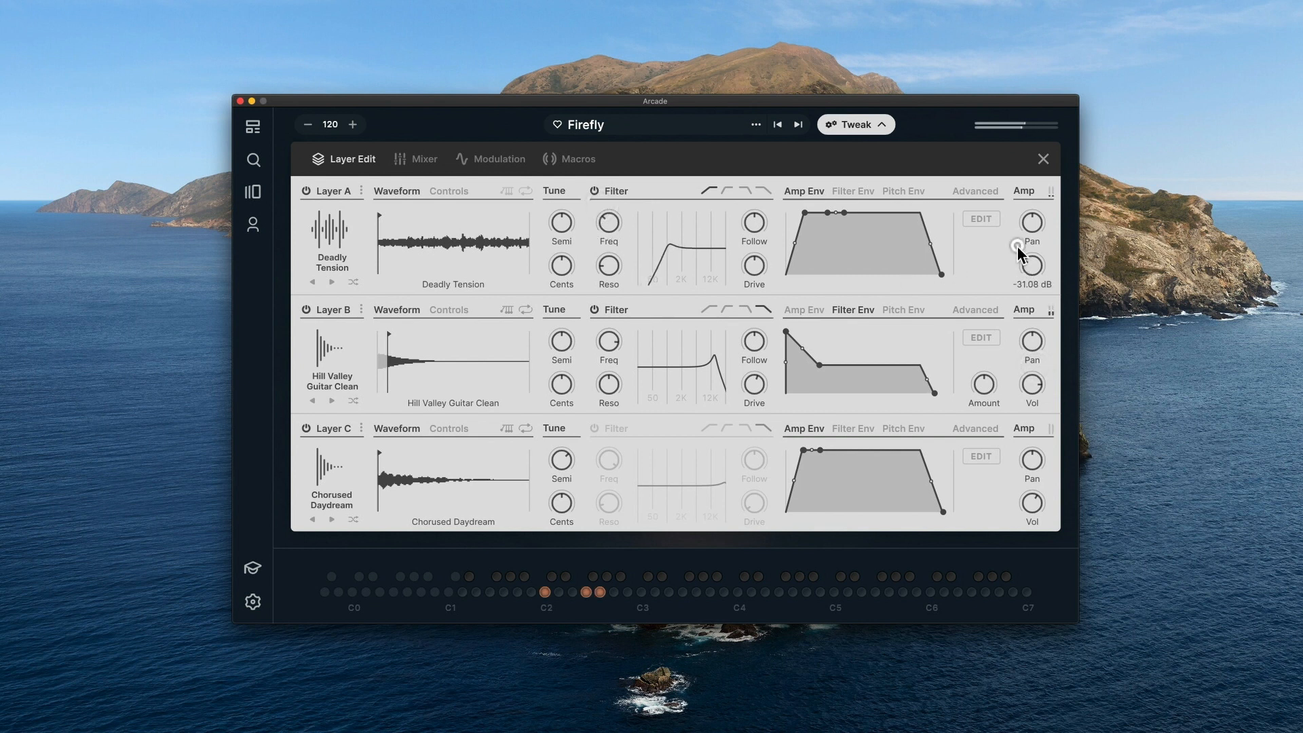
left_click_drag(1016, 246, 1017, 234)
Save the customised note kit as a new kit named Firefly_2 in the Memento line.
left_click(758, 127)
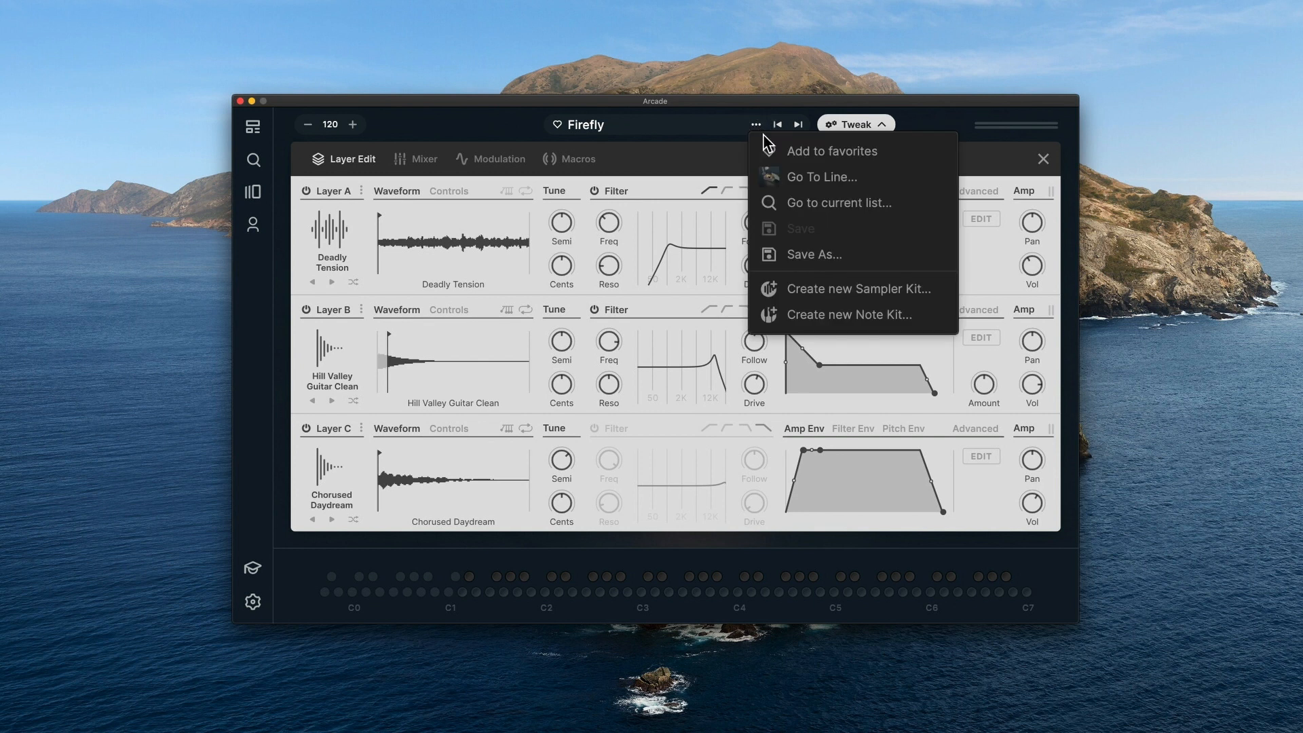
left_click(809, 255)
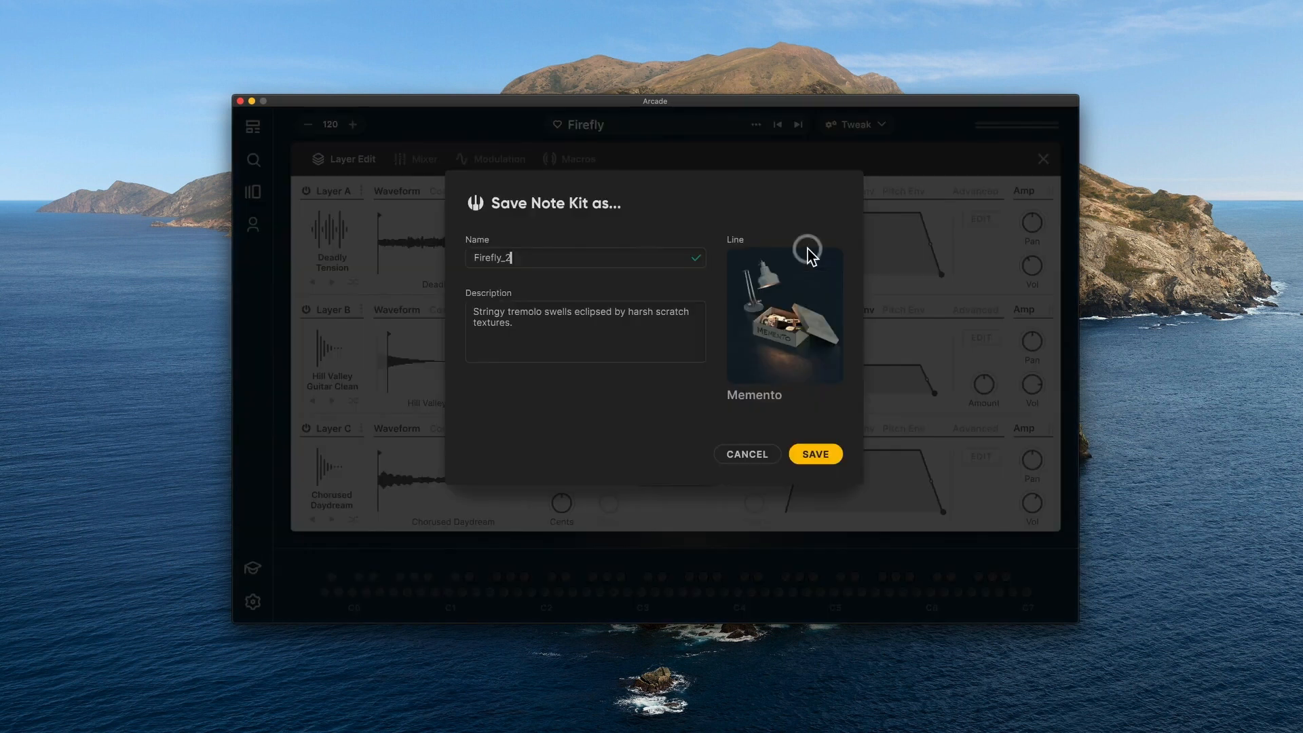
left_click(820, 454)
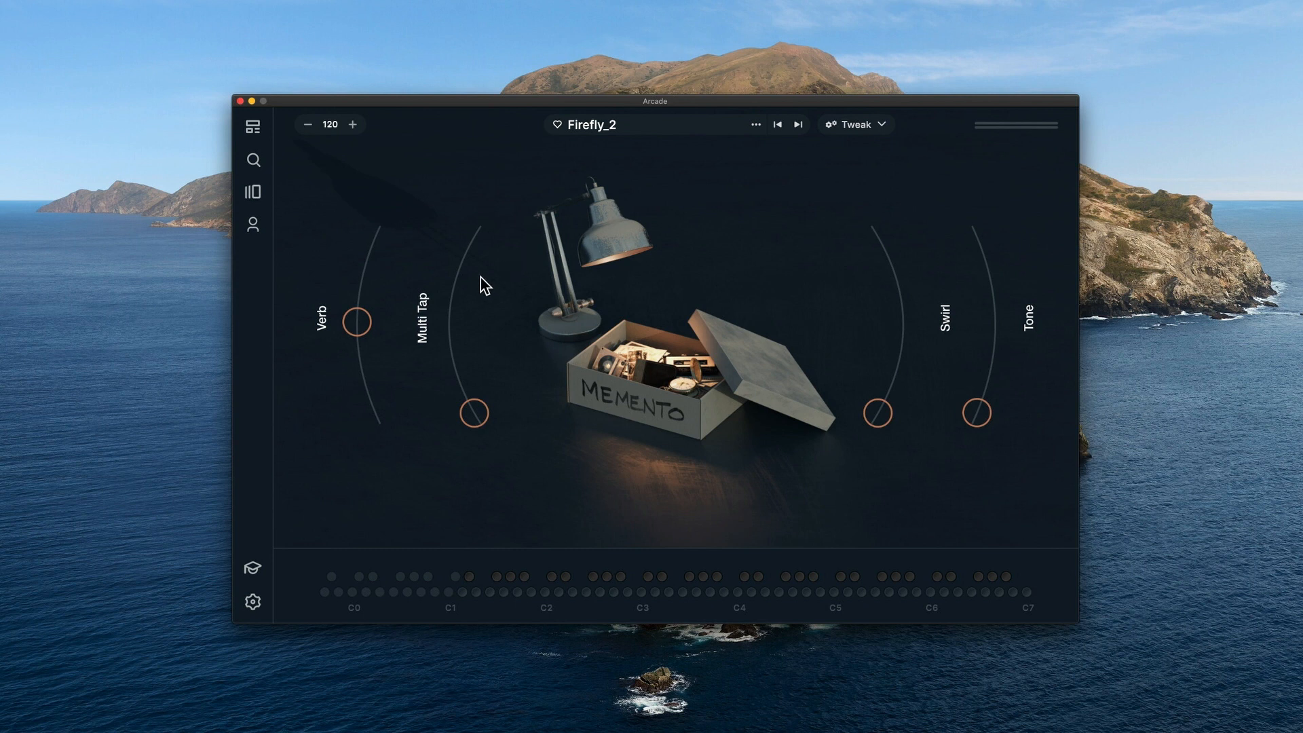
Browse the Memento line's sampler kits and load Rising Turbulence.
left_click(254, 193)
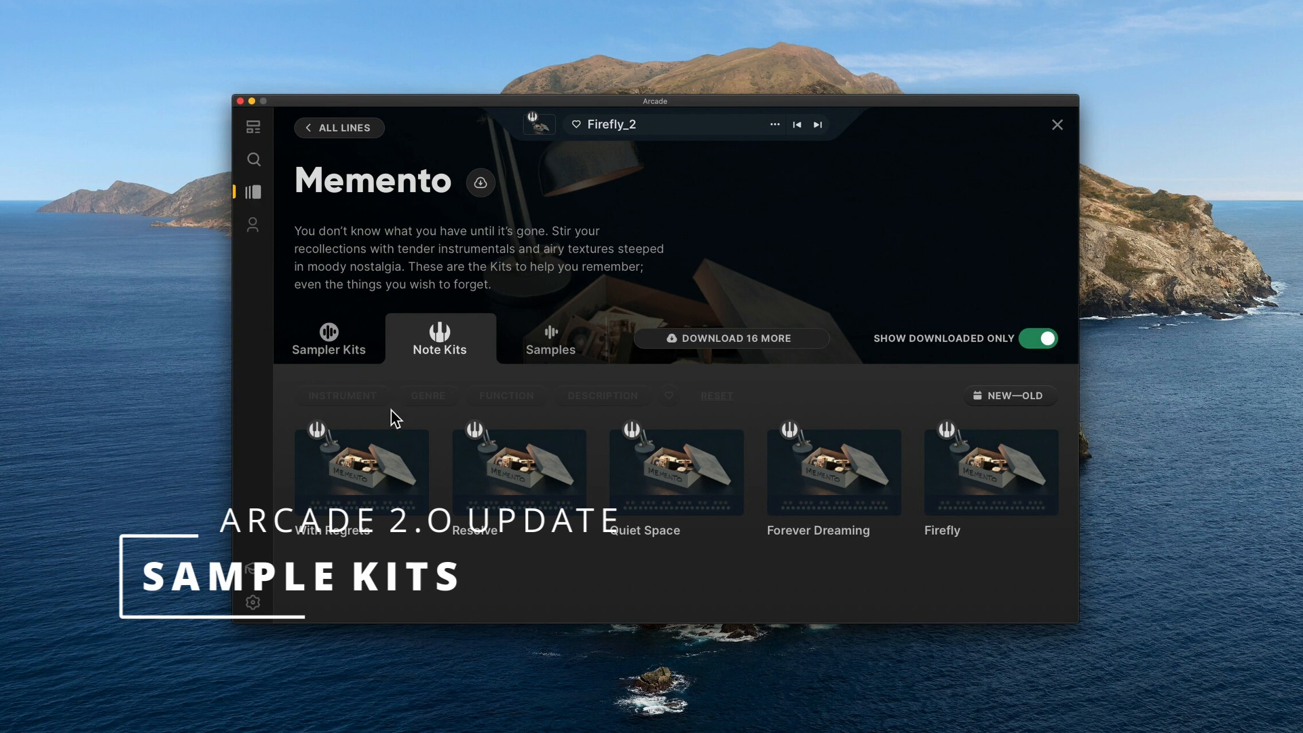
left_click(330, 339)
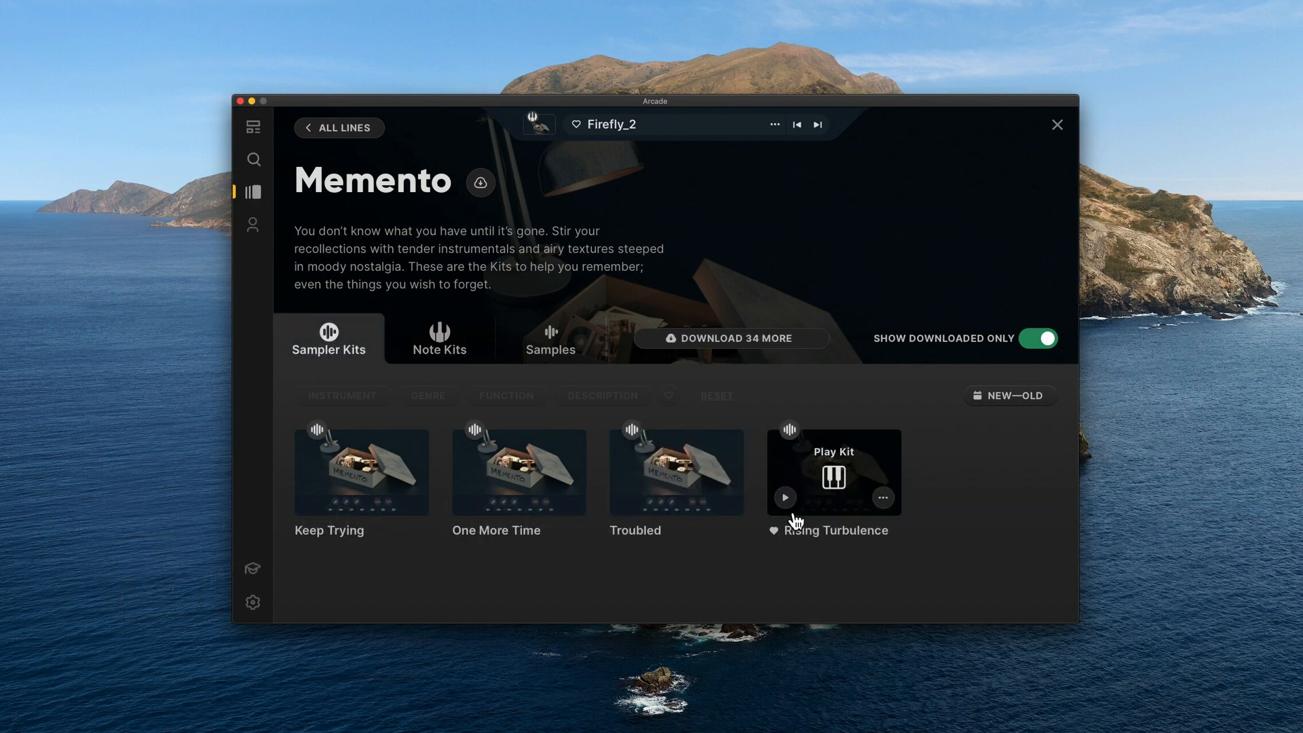
left_click(834, 475)
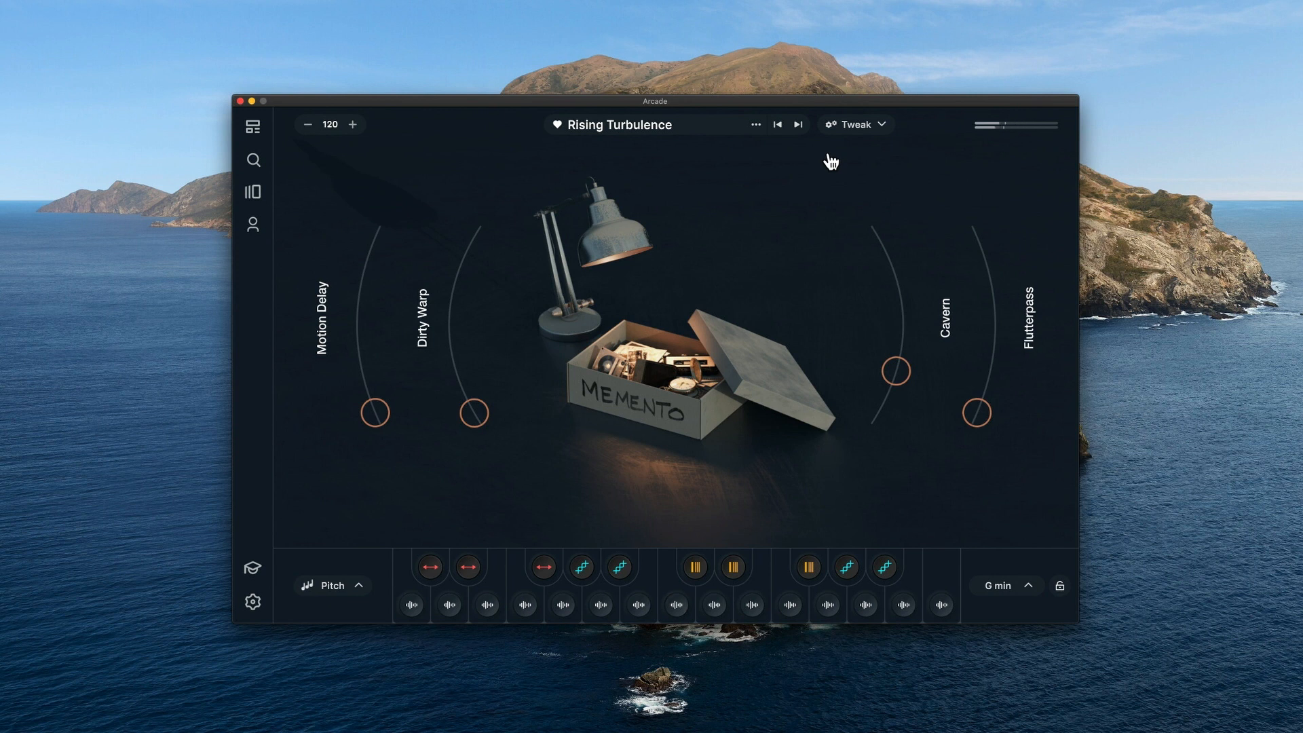
Open the kit's sample editing page and audition several of its samples.
left_click(834, 126)
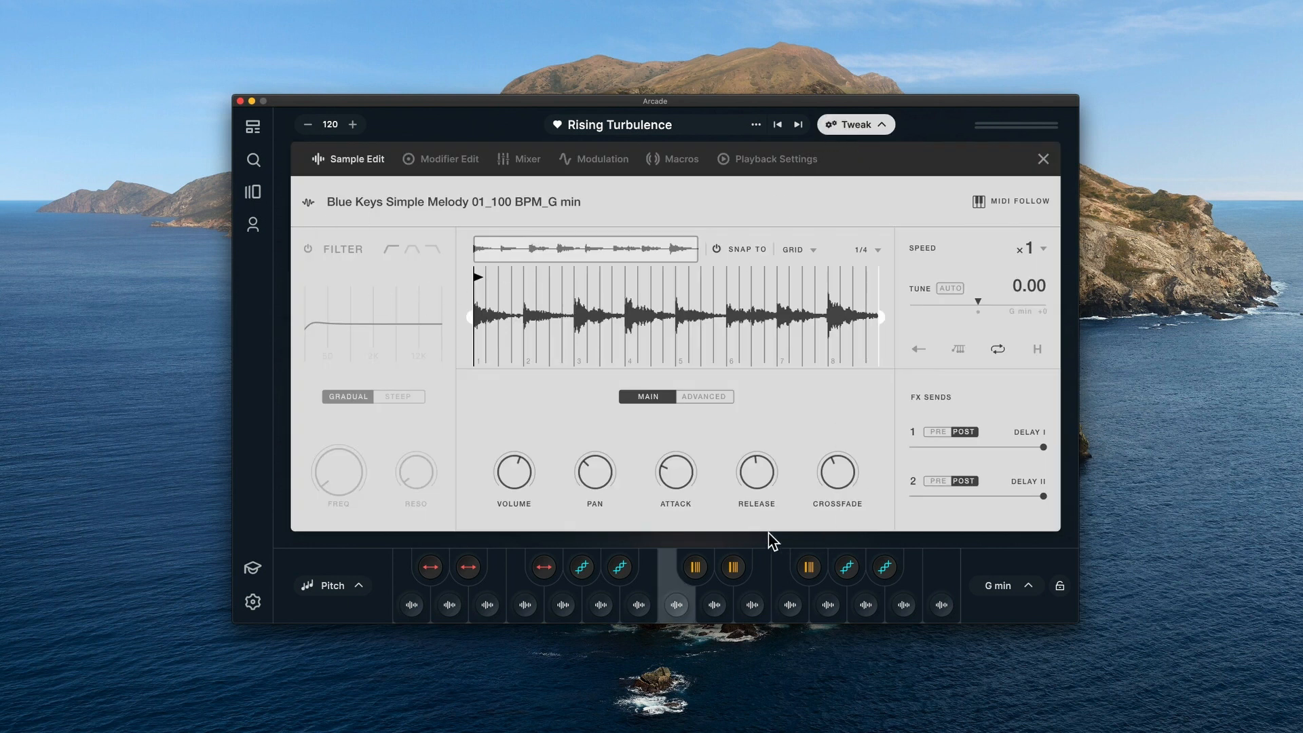
key("h")
key("h")
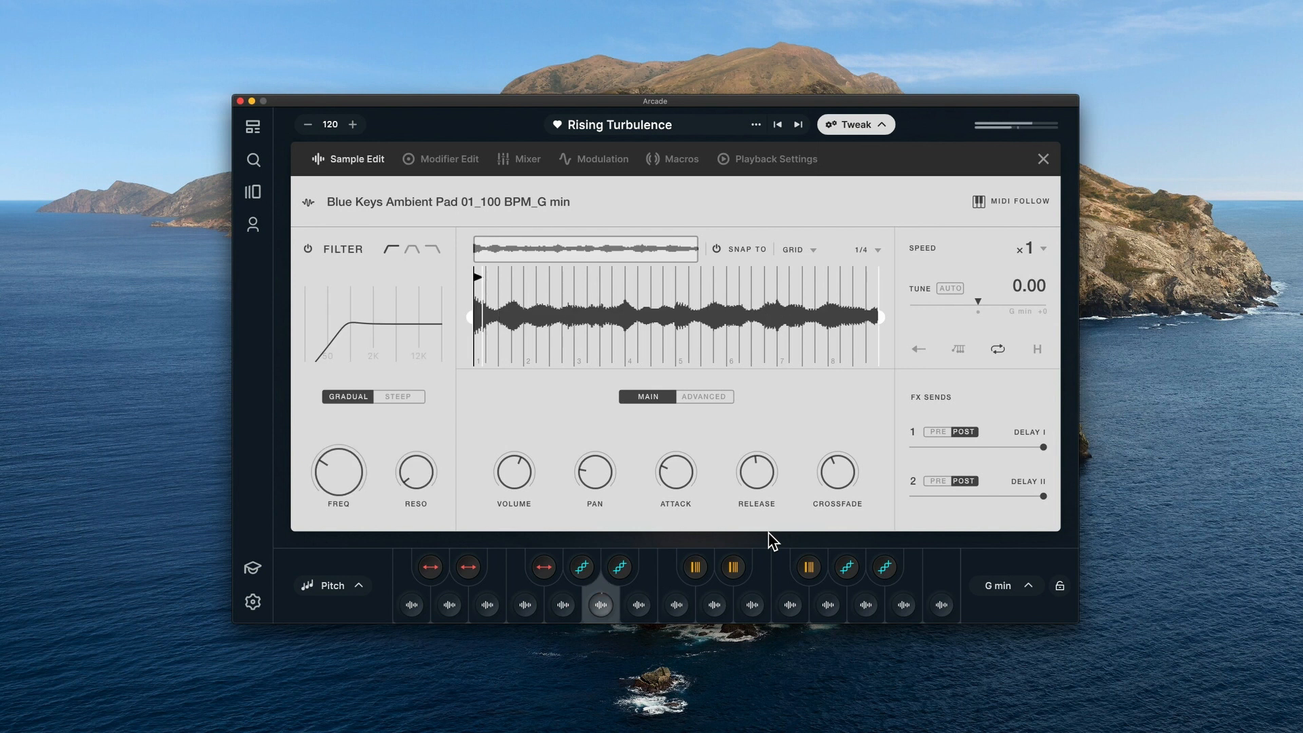
key("j")
key("k")
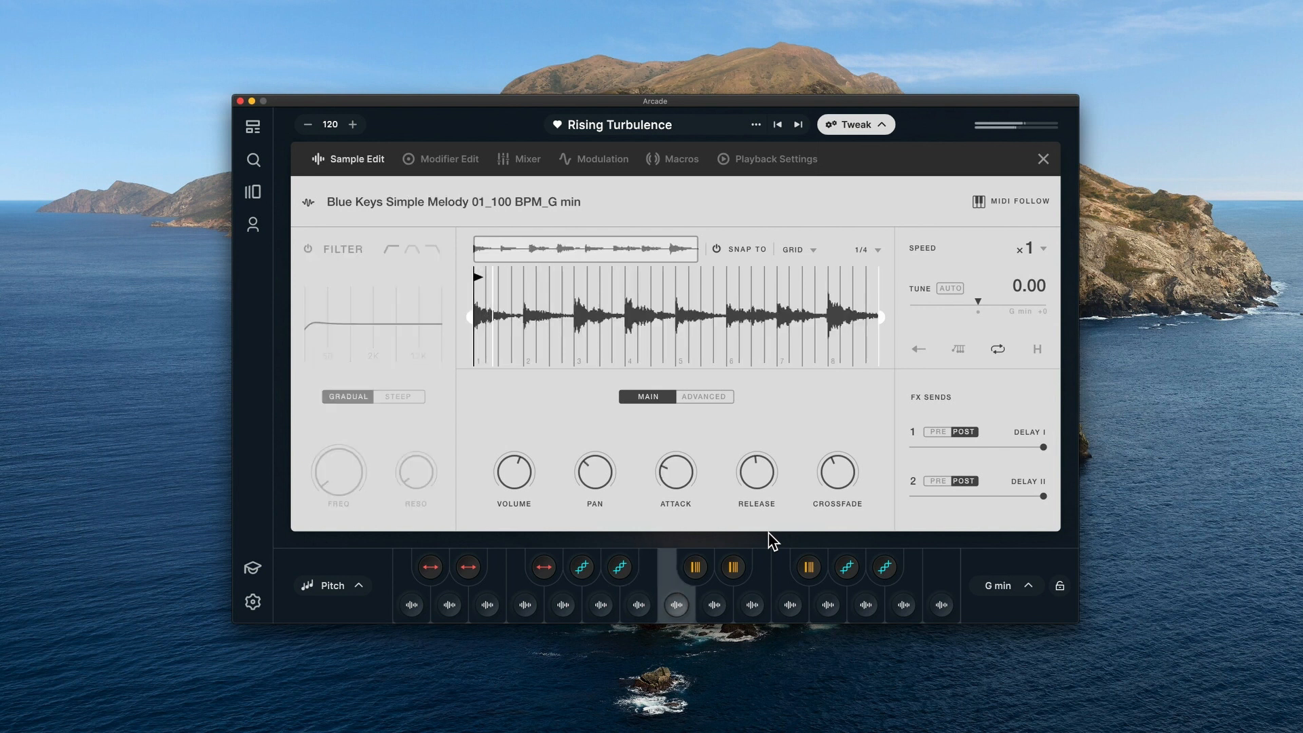
key("f")
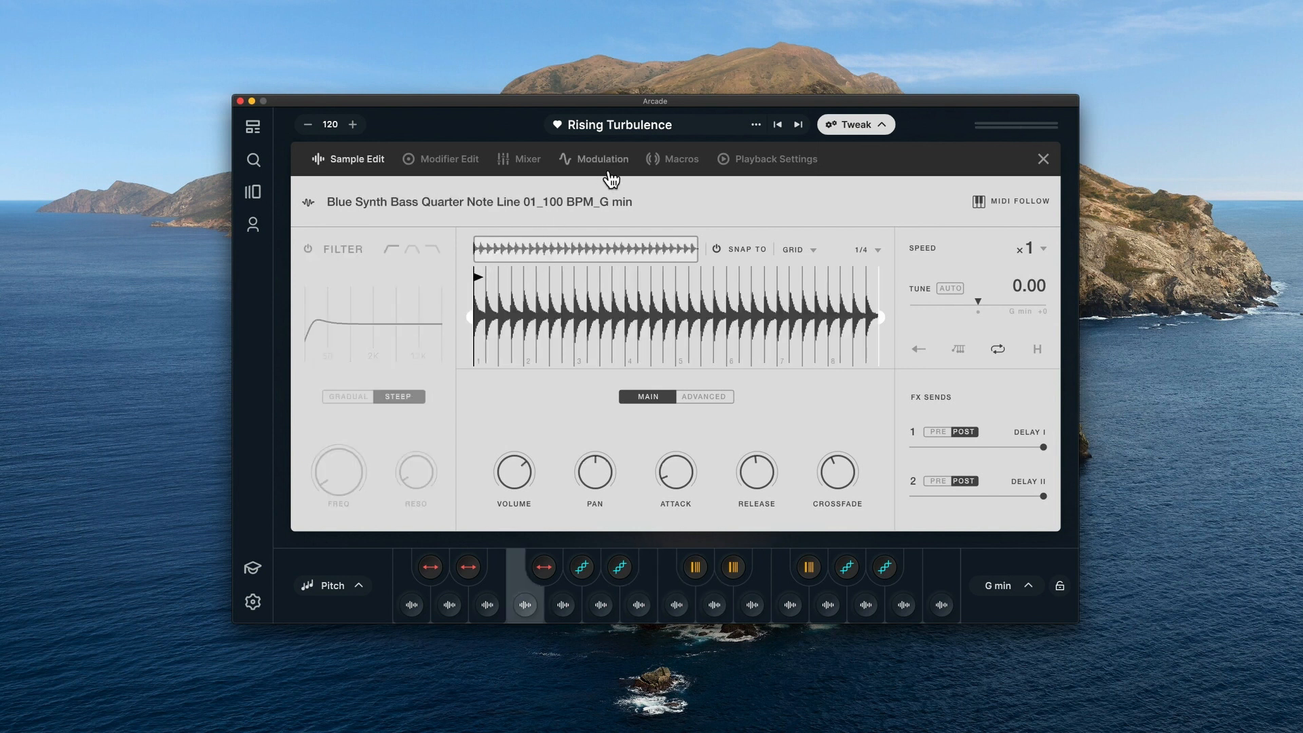
Open the macro settings, narrow Motion Delay's Send 1 VOLUME range, and raise the Motion Delay macro near its maximum.
left_click(678, 161)
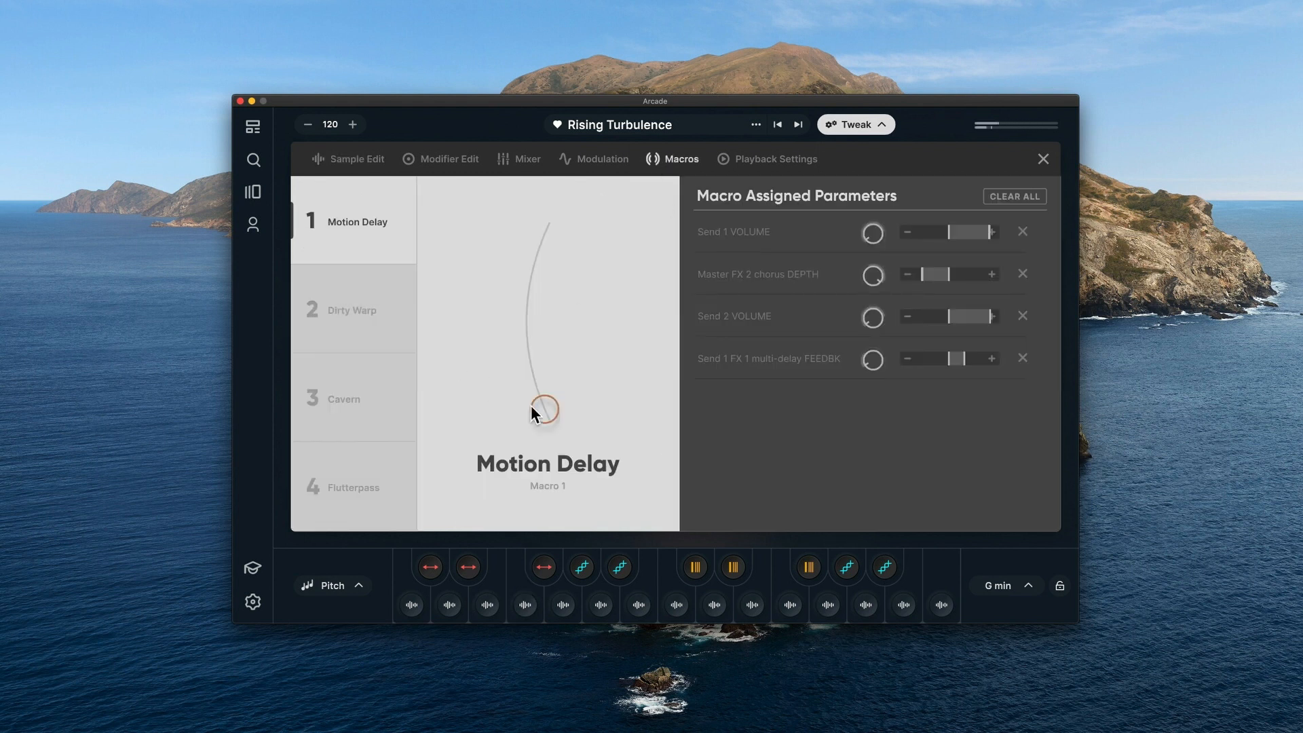
left_click_drag(543, 356, 525, 312)
left_click_drag(987, 232, 972, 234)
left_click_drag(542, 310, 506, 241)
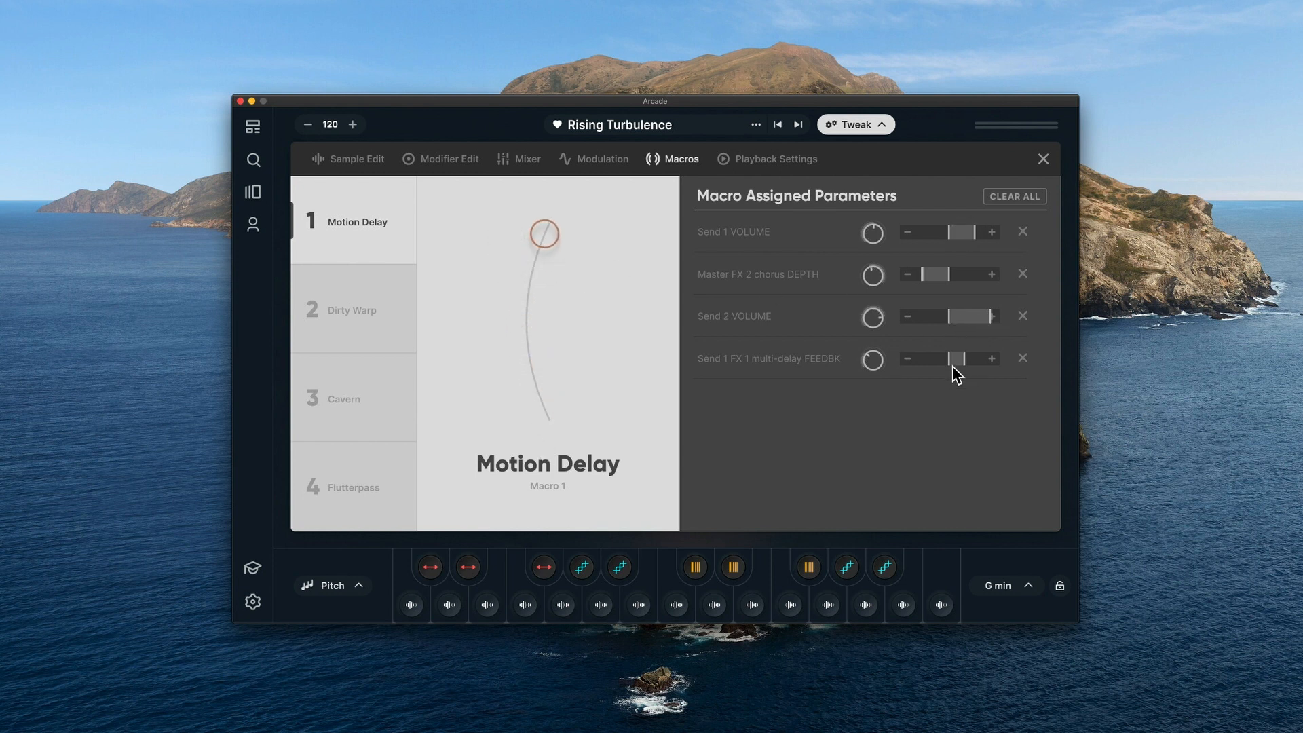
Widen Motion Delay's Send 1 FX 1 multi-delay FEEDBK range, sweep the macro, and leave it about two thirds up.
left_click_drag(963, 360, 979, 359)
left_click_drag(543, 270, 550, 459)
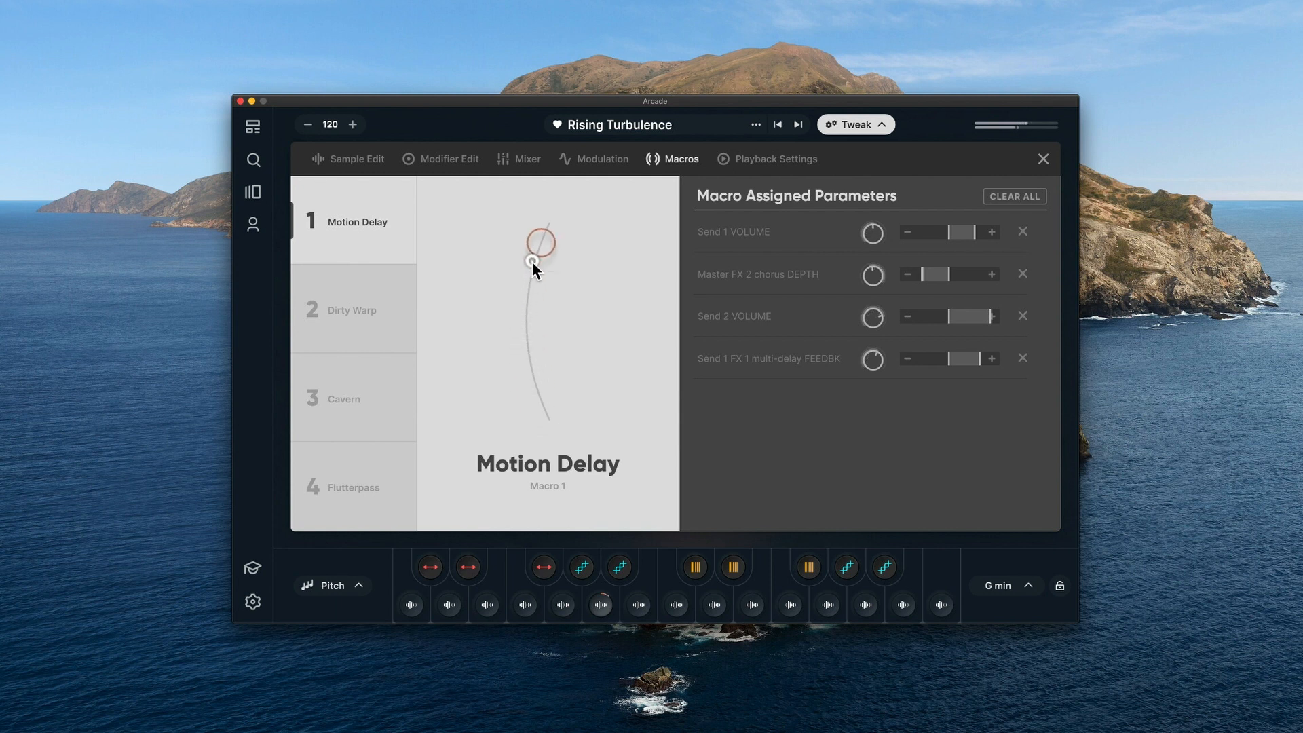
left_click_drag(534, 262, 532, 299)
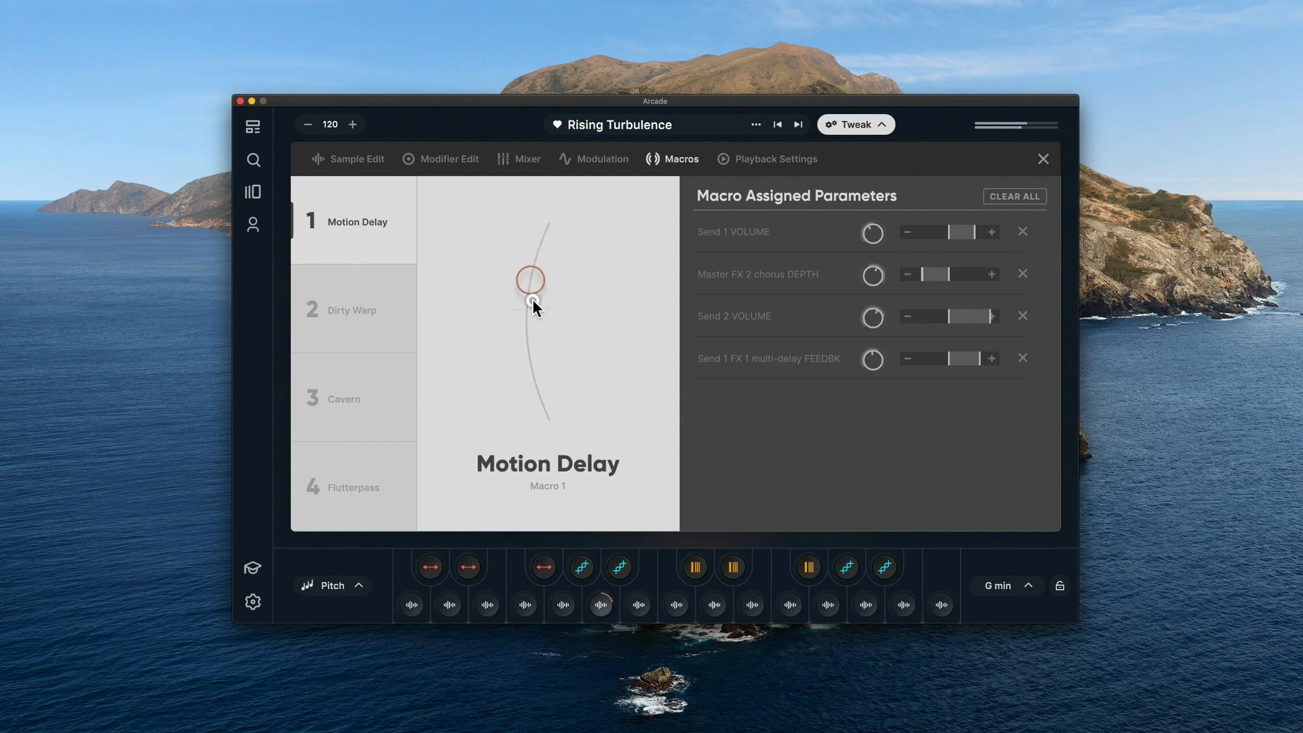
Sweep the Dirty Warp macro, return it to its minimum, and look through its assigned parameters.
left_click(370, 322)
left_click_drag(540, 410, 518, 322)
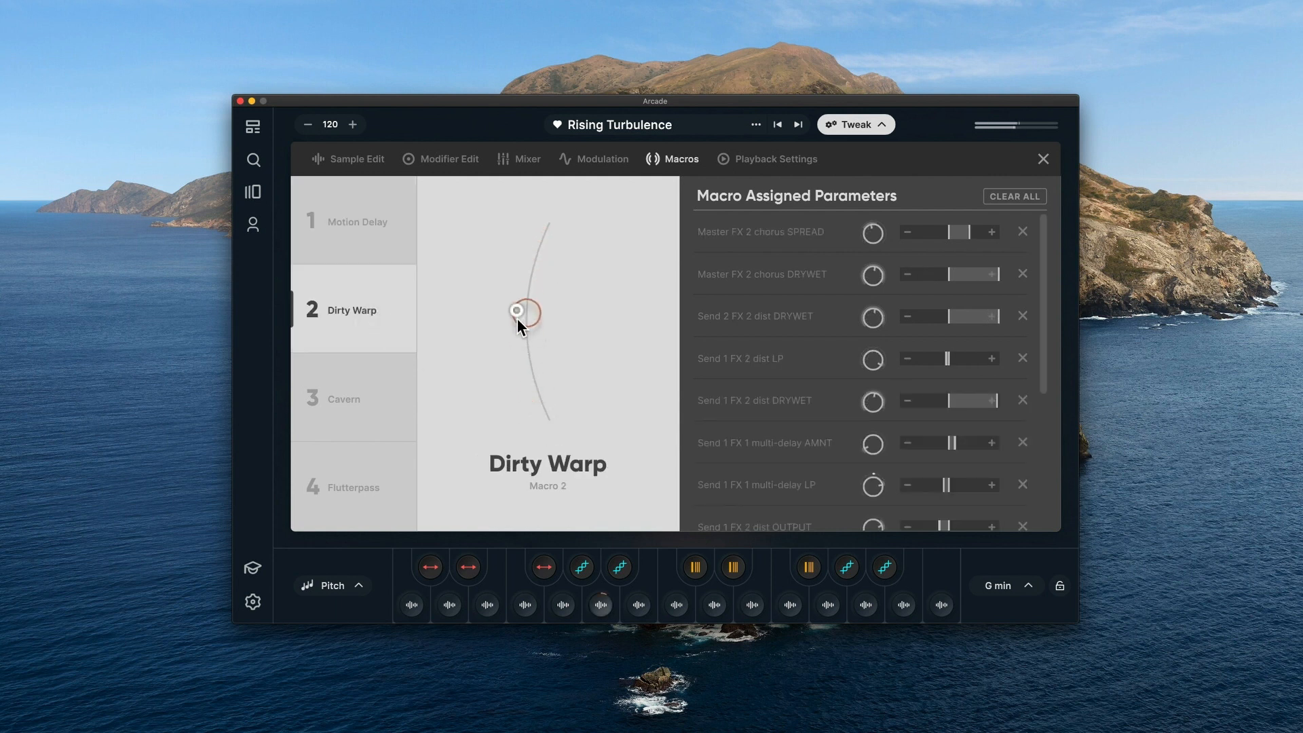
left_click_drag(514, 270, 513, 301)
scroll(819, 445, "down", 5)
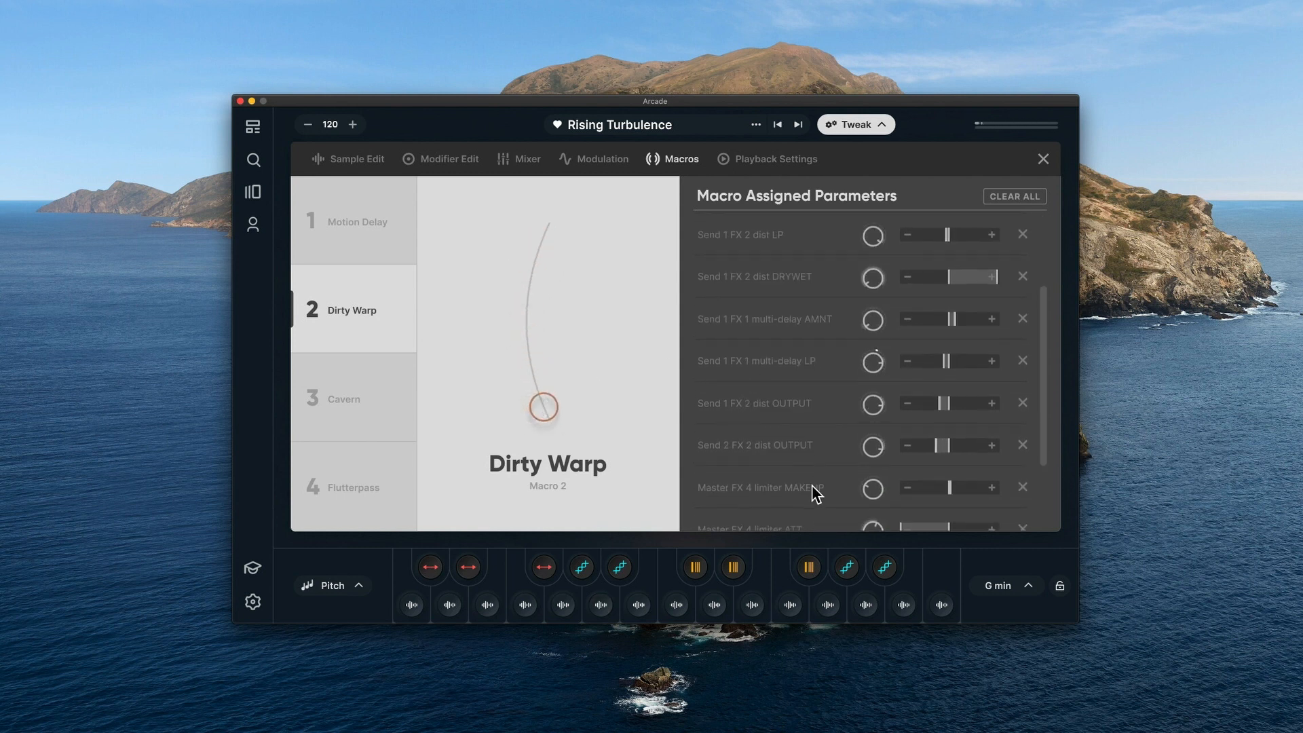
scroll(767, 464, "up", 4)
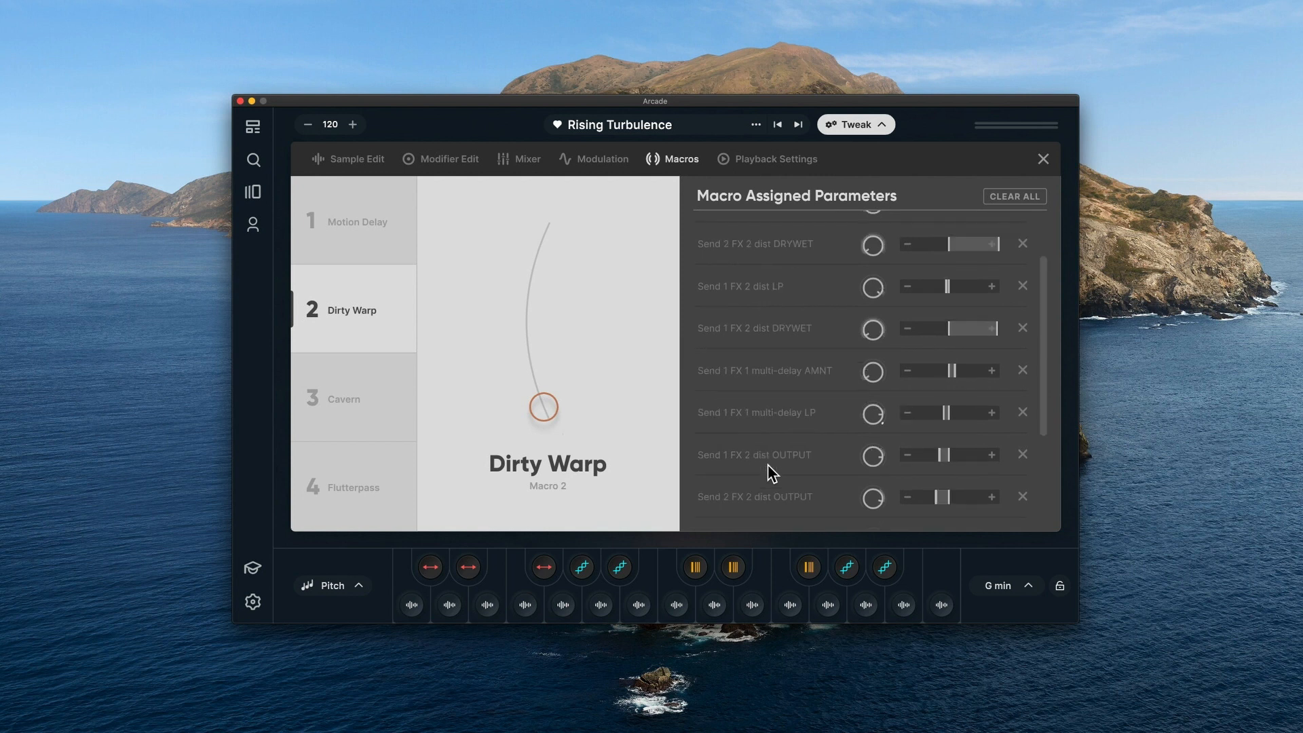
Sweep the Cavern macro while a sample plays, and lower it to its minimum.
left_click(410, 390)
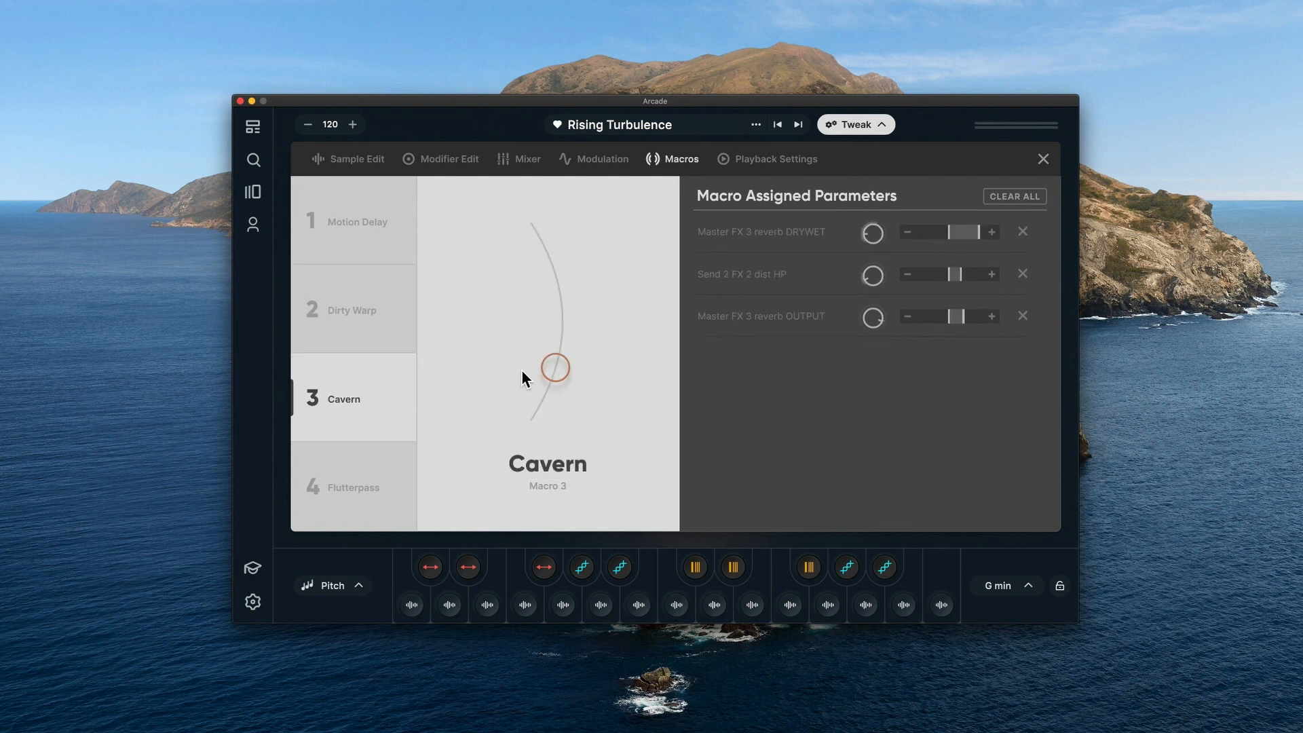
left_click_drag(563, 341, 554, 396)
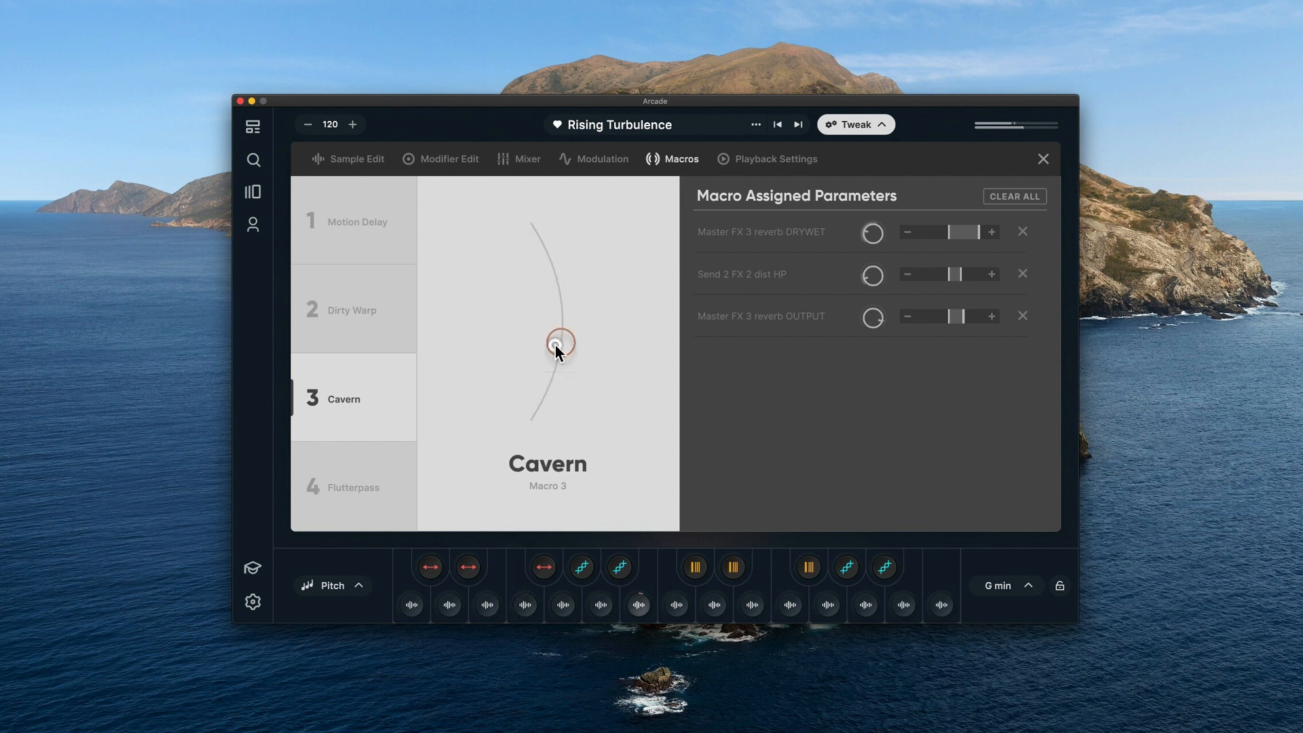
mouse_move(555, 343)
left_mouse_down()
mouse_move(547, 266)
mouse_move(553, 390)
mouse_move(559, 358)
left_mouse_up()
left_click_drag(983, 278, 961, 326)
left_click_drag(548, 394, 540, 417)
left_click_drag(580, 288, 540, 441)
Try the Flutterpass macro and remove its last two assigned parameters, Master FX 1 Filter OUTPUT and the second Filter FREQ.
left_click(340, 495)
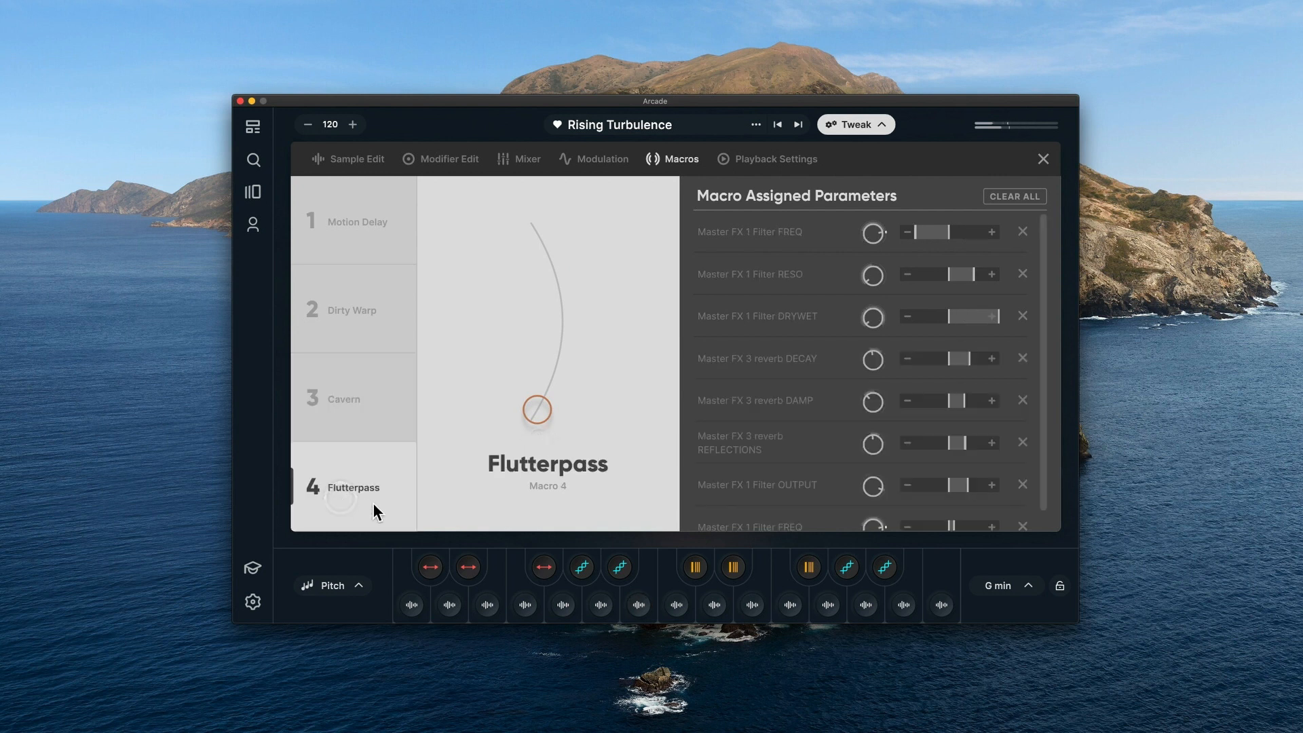
left_click_drag(567, 294, 550, 423)
scroll(943, 434, "down", 2)
left_click(1024, 510)
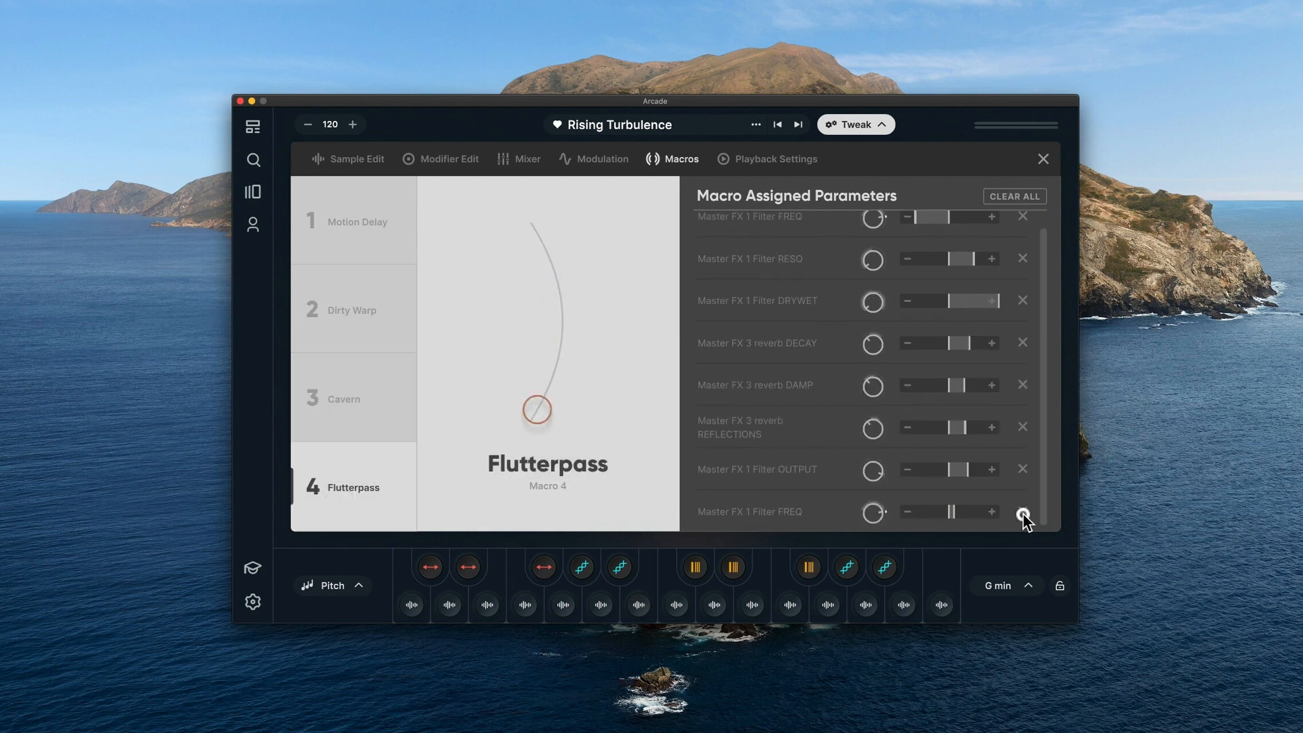
left_click(1021, 486)
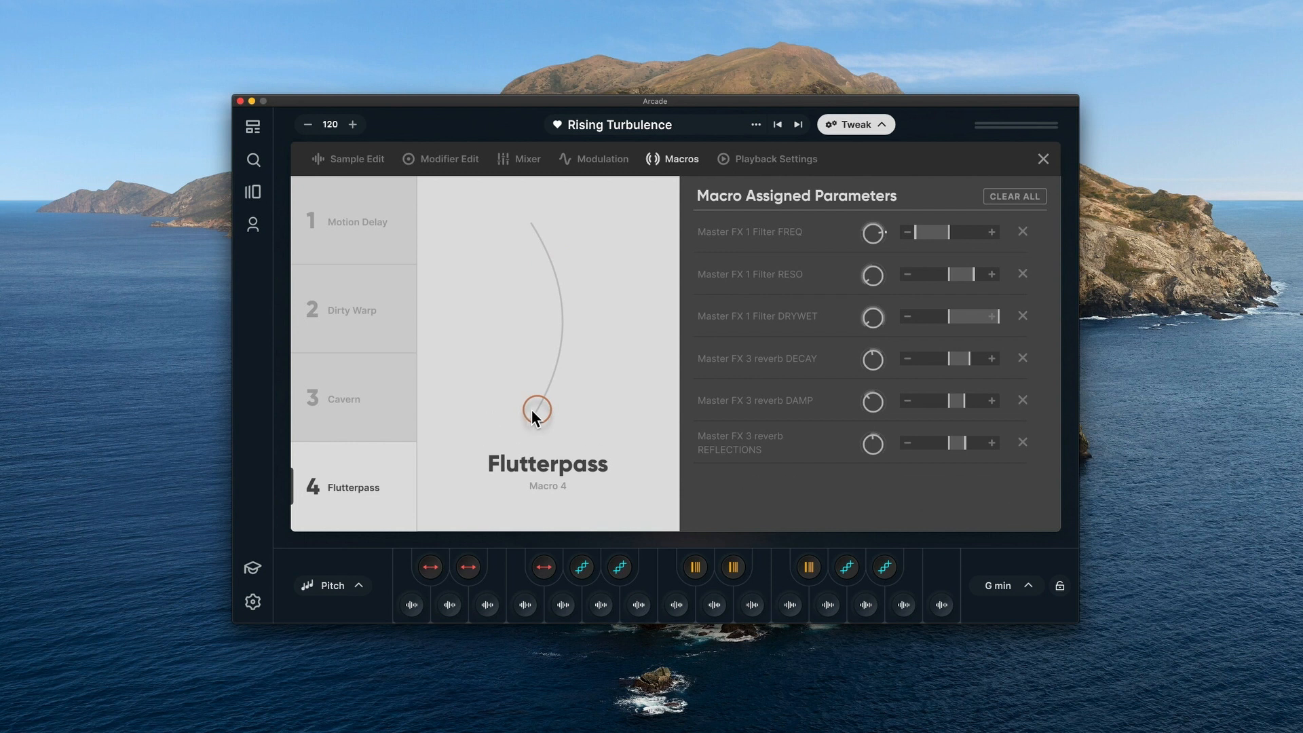
Sweep the Flutterpass macro, leave it about two thirds up, and close the kit editor.
left_click_drag(543, 367, 550, 339)
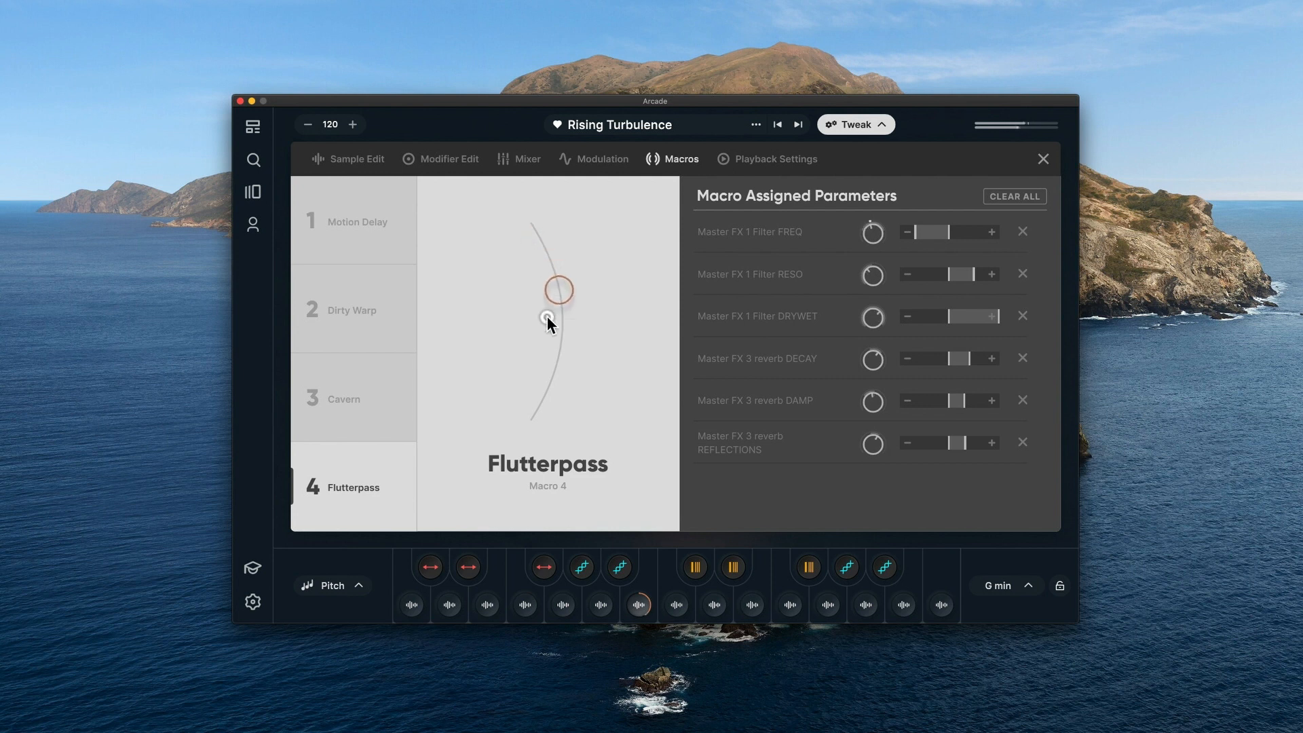
left_click_drag(546, 316, 558, 349)
left_click(851, 125)
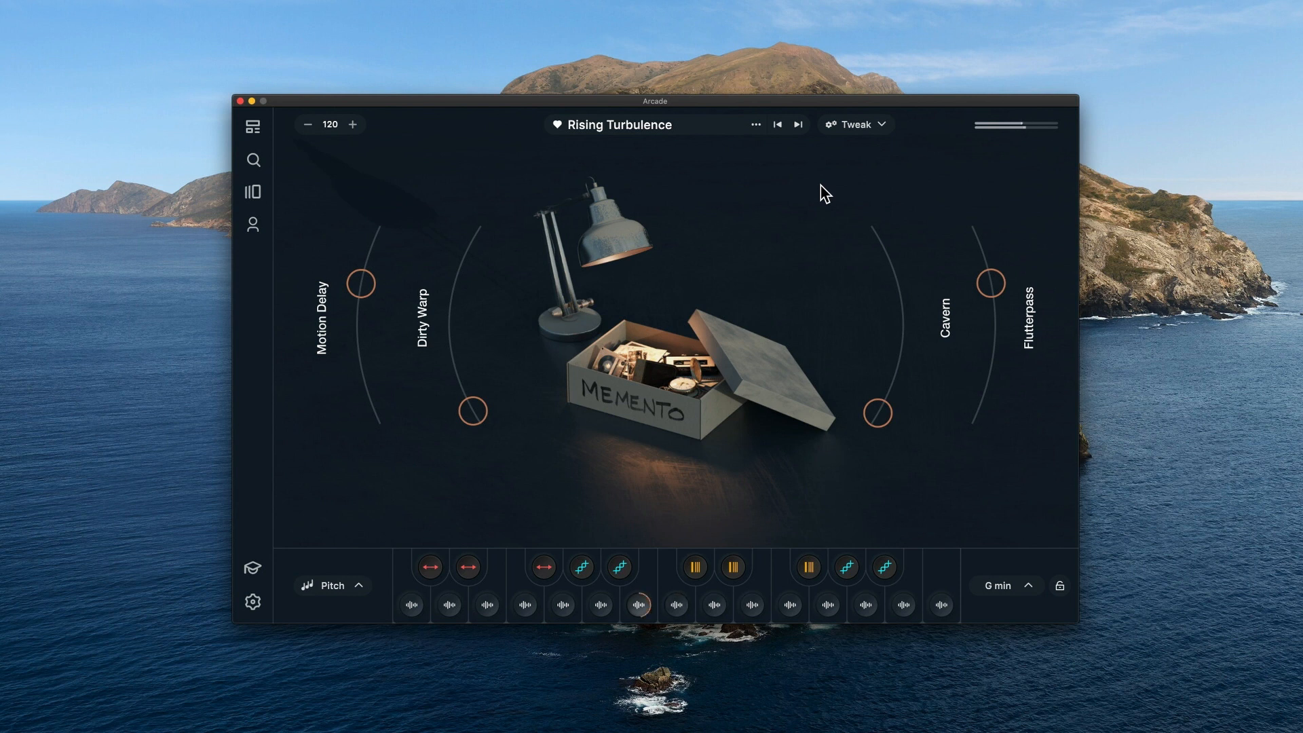
Play one of the kit's samples and look at the kit's options for creating a new sampler kit.
mouse_move(609, 604)
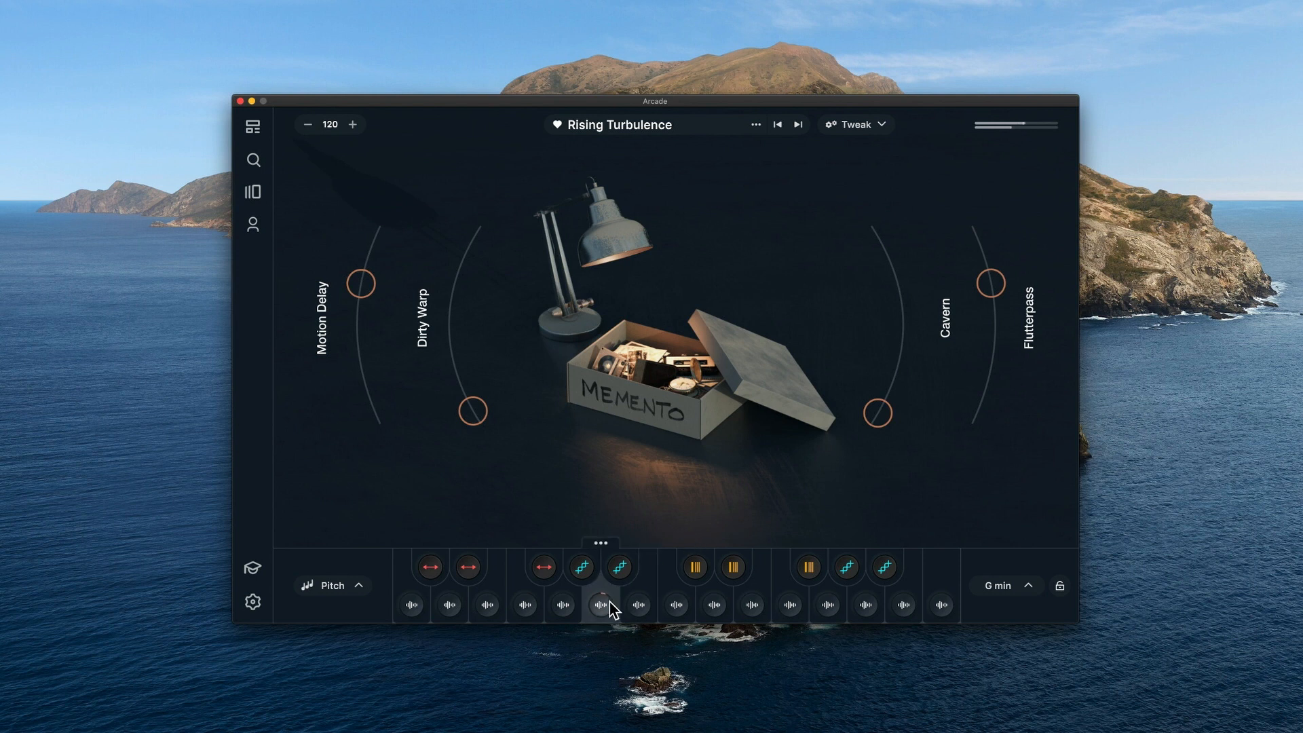
left_click(604, 605)
left_click(755, 124)
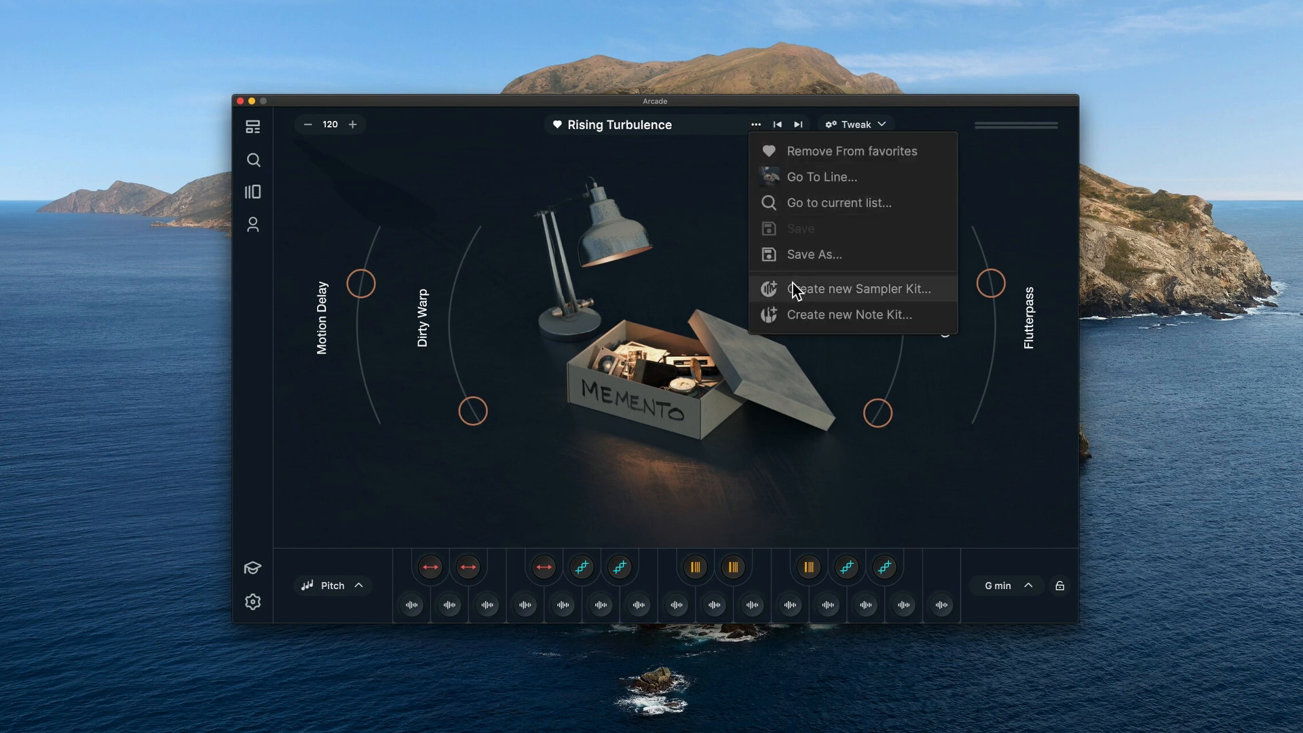
left_click(714, 195)
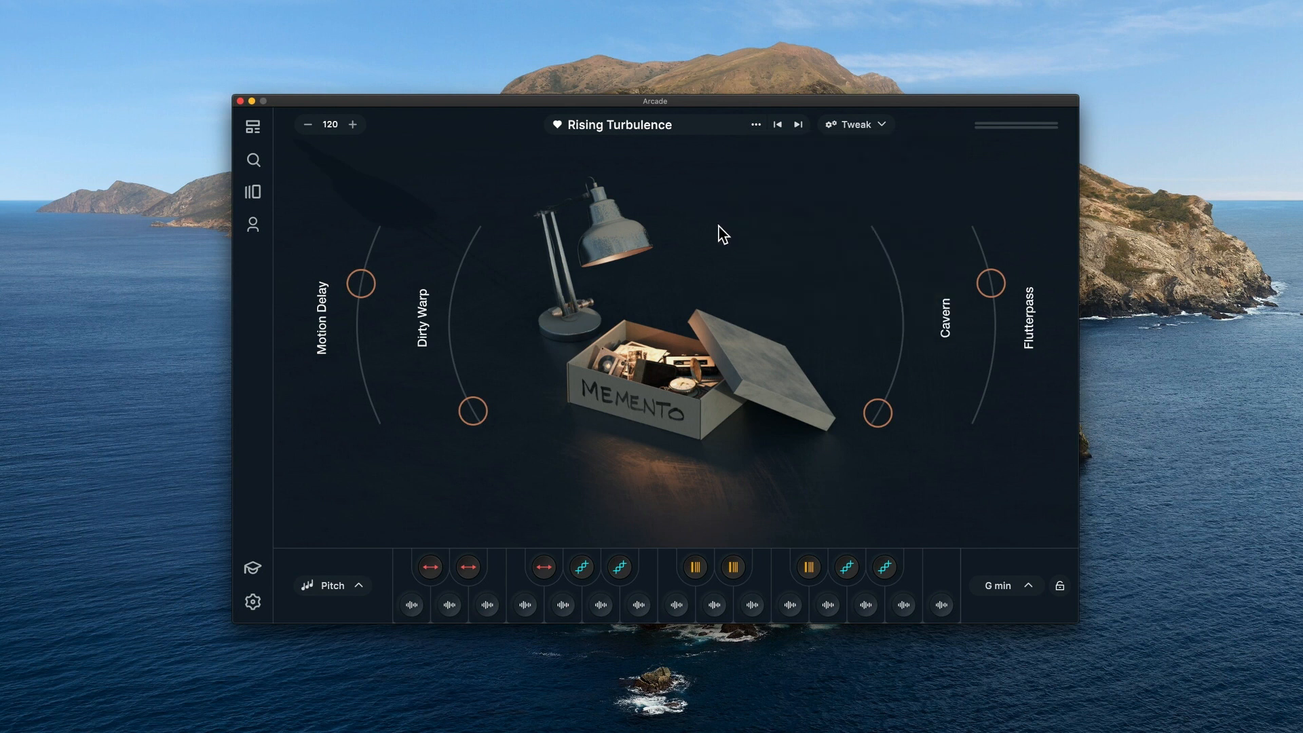
Open the Blue Strings Simple Melody 02 sample for editing.
left_click(752, 603)
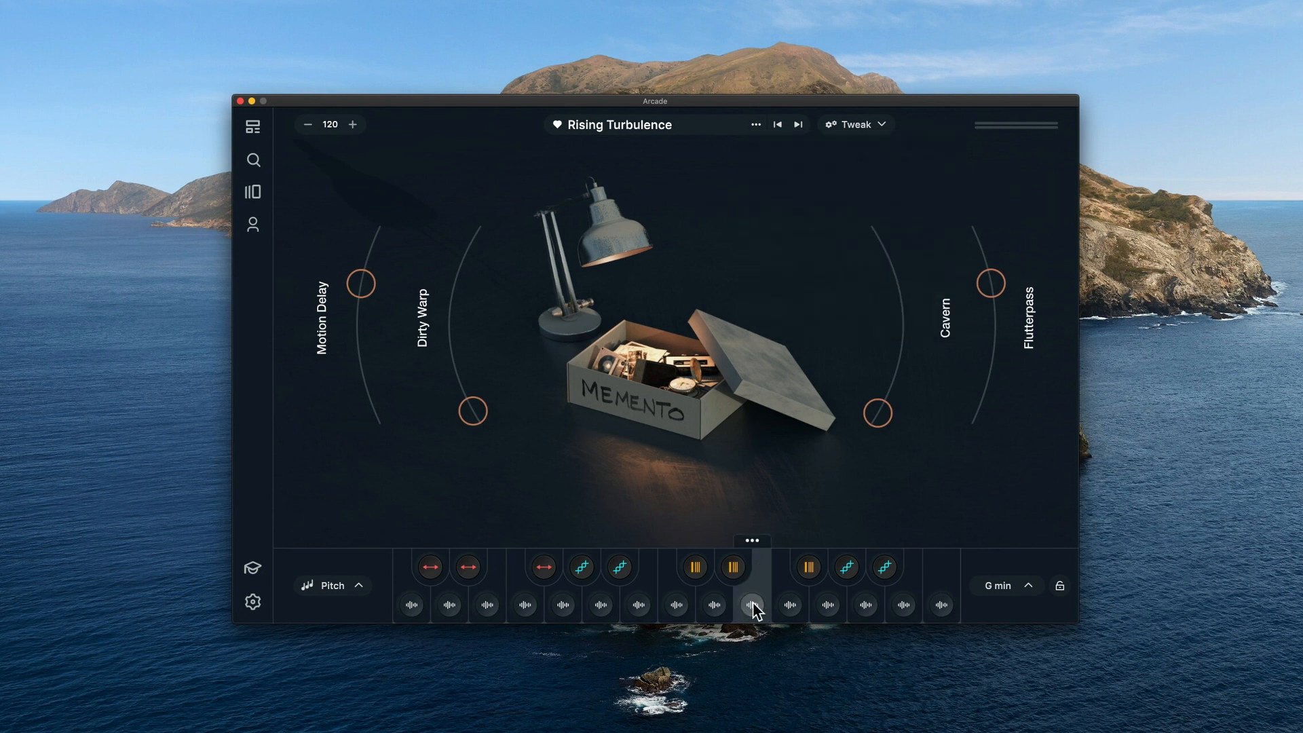
key("a")
left_click(752, 540)
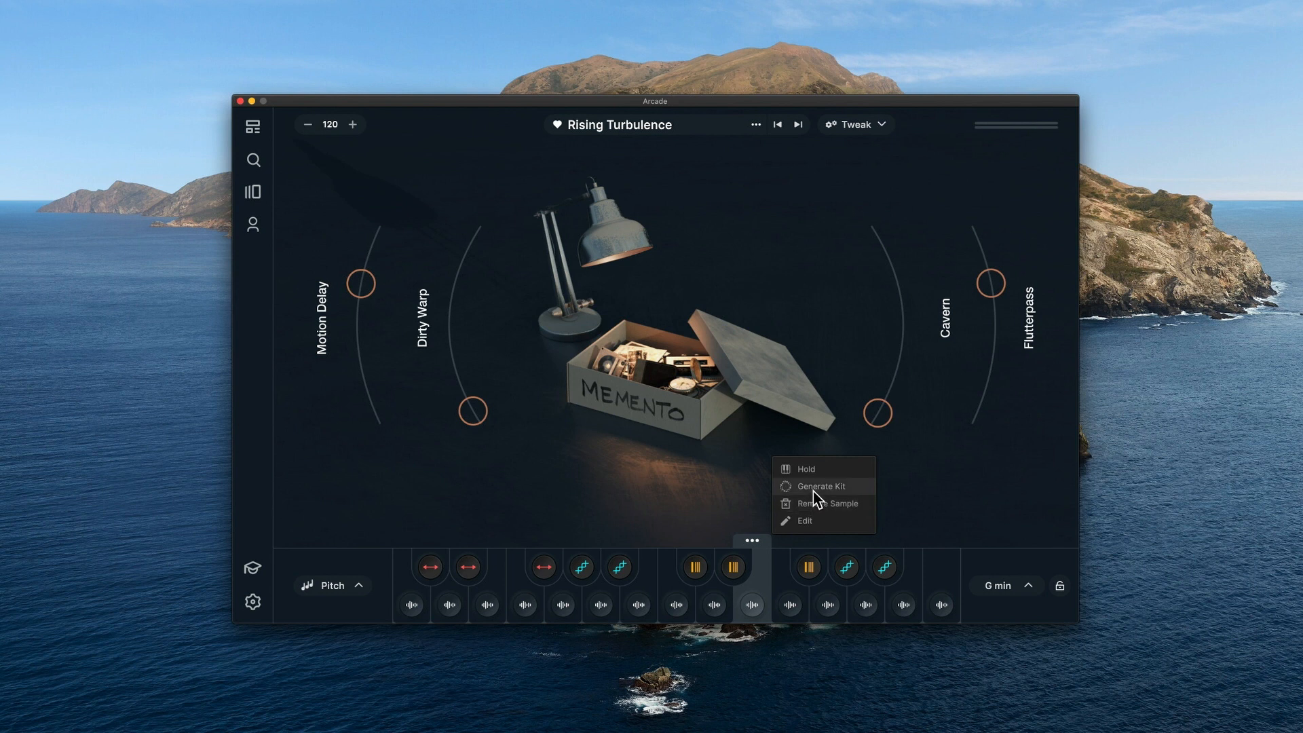
left_click(812, 525)
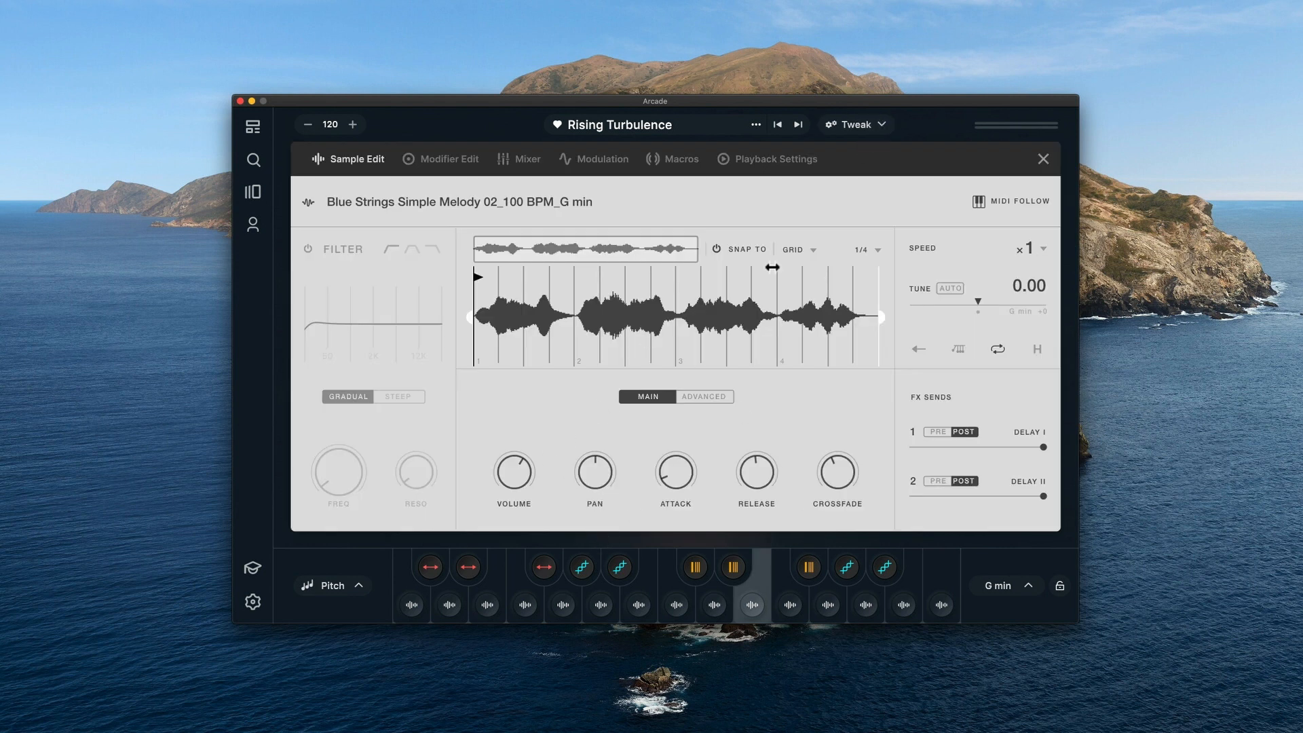
Enable the filter on Blue Keys Simple Melody 01, raise its frequency and resonance, and adjust volume, pan, release and crossfade.
key("a")
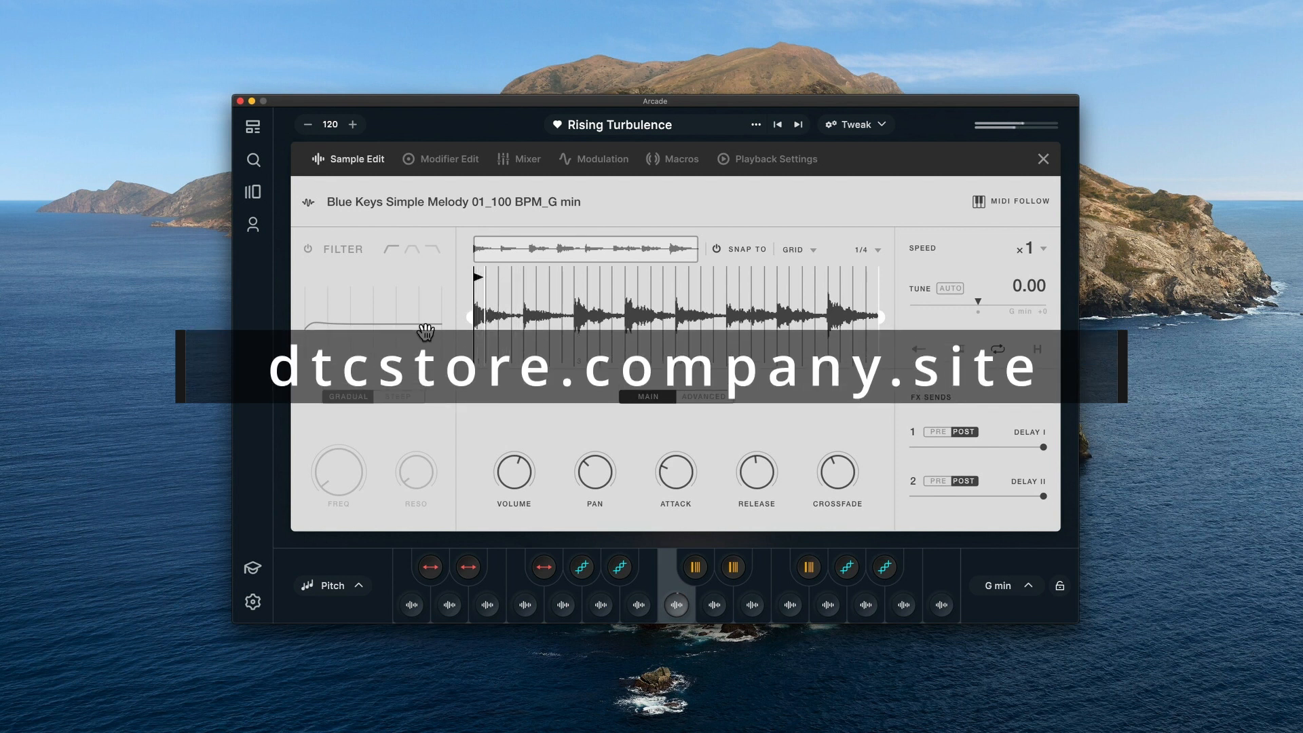
left_click(308, 249)
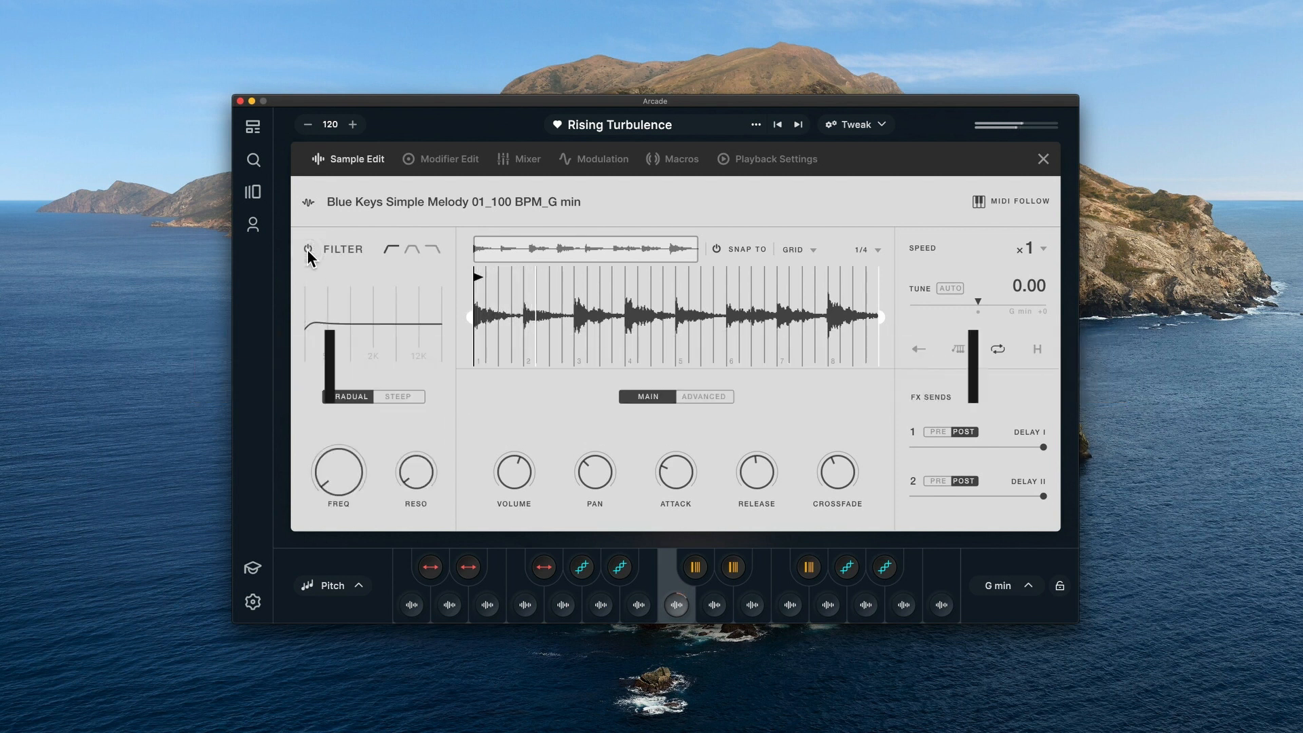
left_click_drag(333, 468, 323, 426)
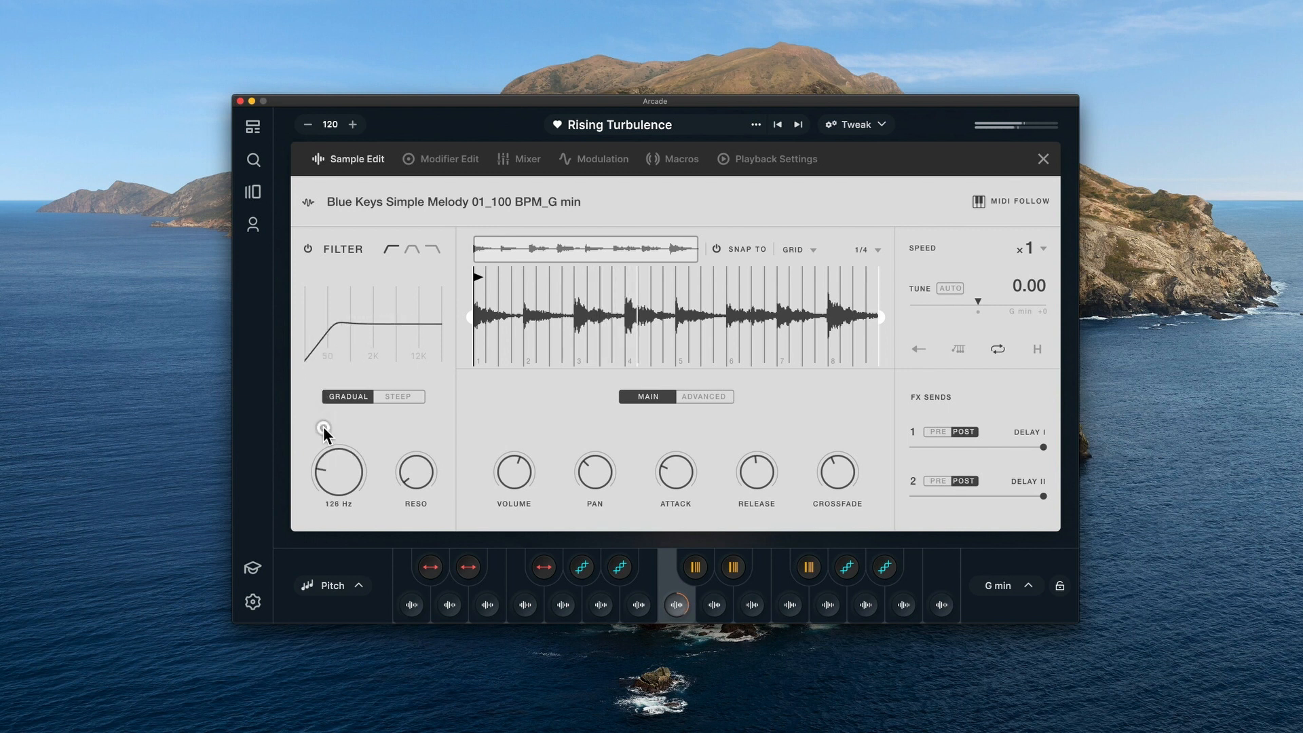
left_click_drag(421, 474, 392, 343)
left_click_drag(511, 470, 511, 441)
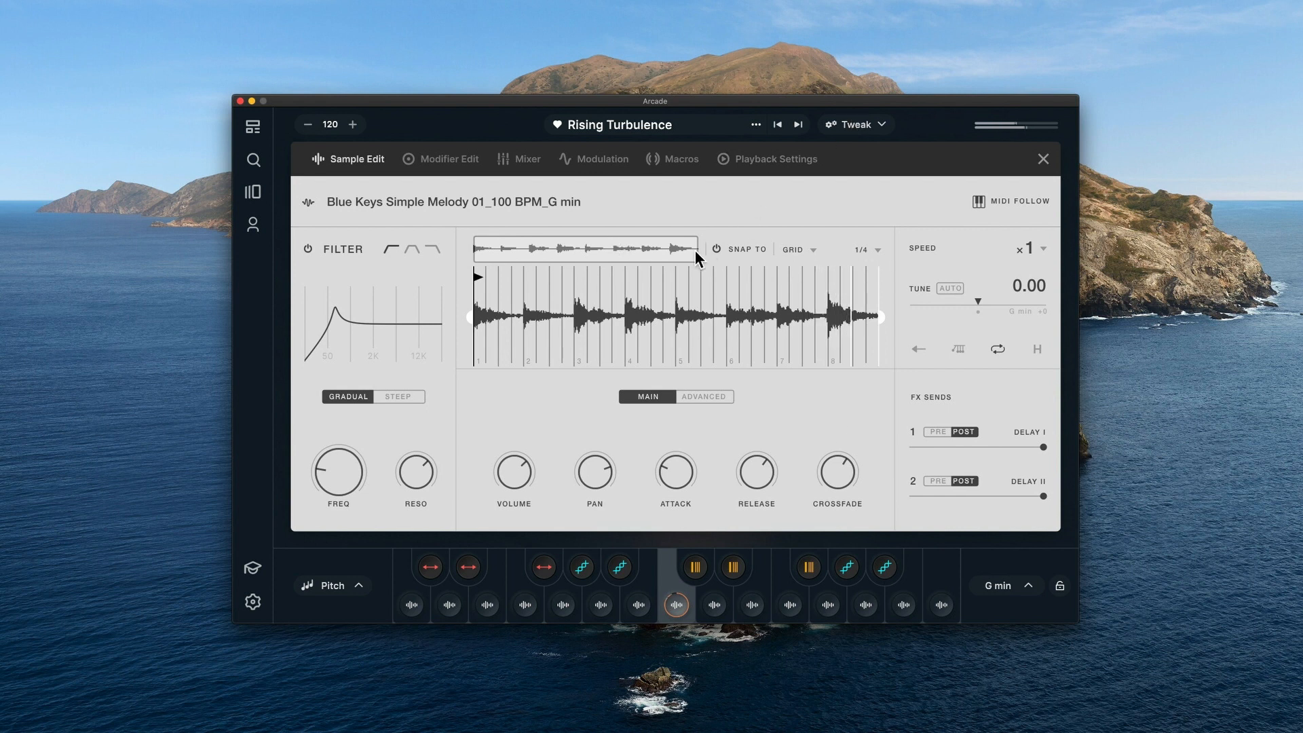
Try the Blue Keys sample at x2 speed and set its speed back to x1.
left_click(1042, 249)
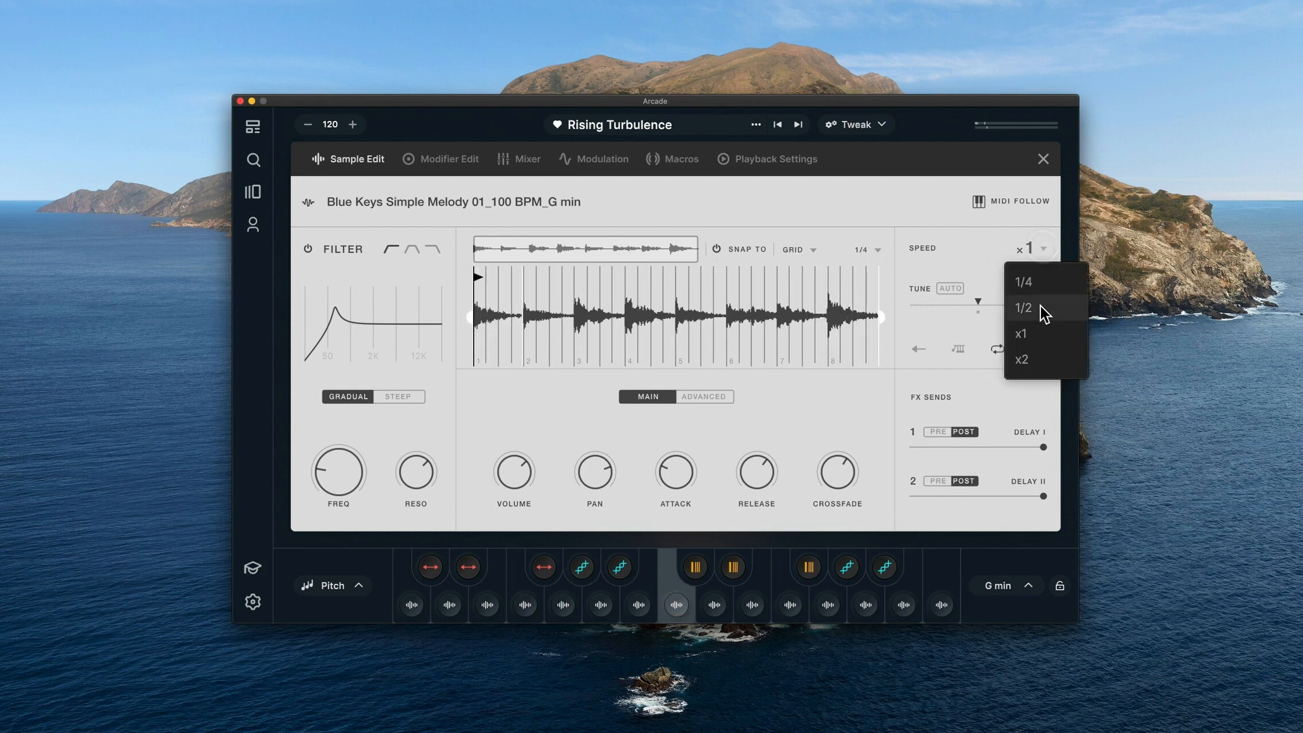
left_click(1035, 356)
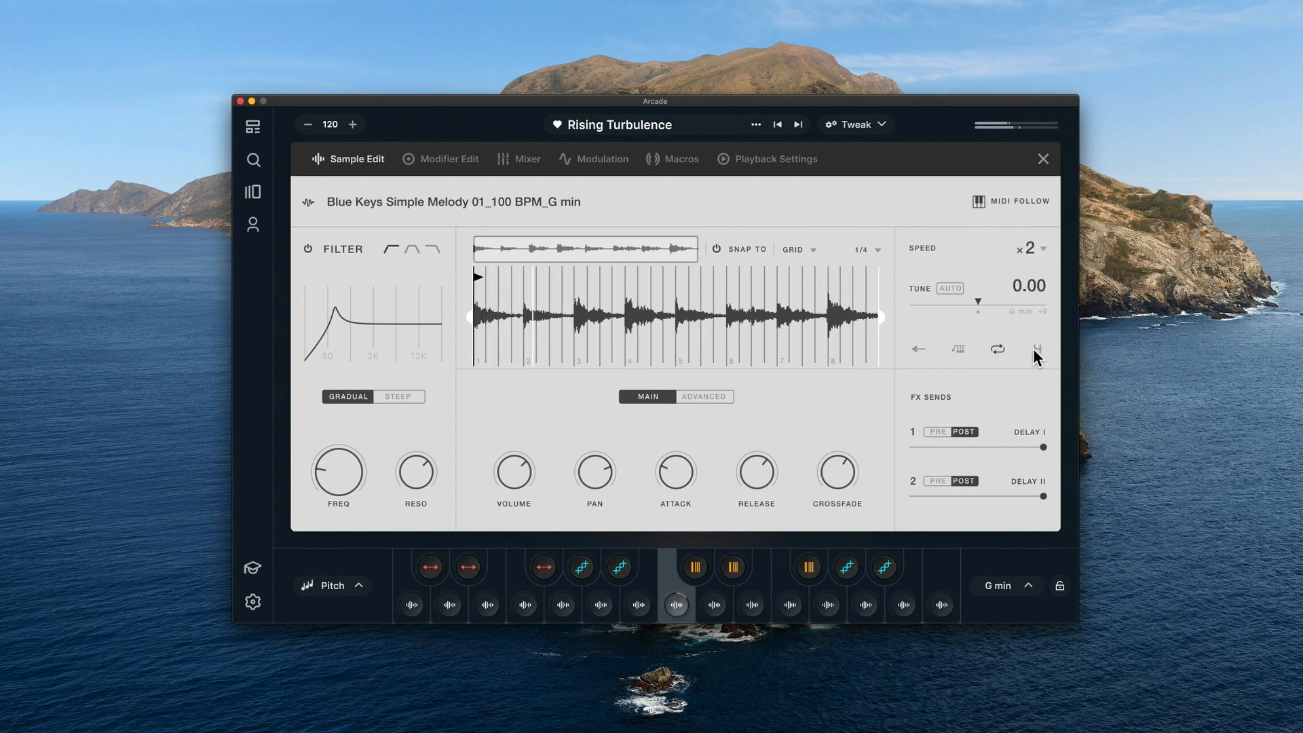
left_click(1042, 249)
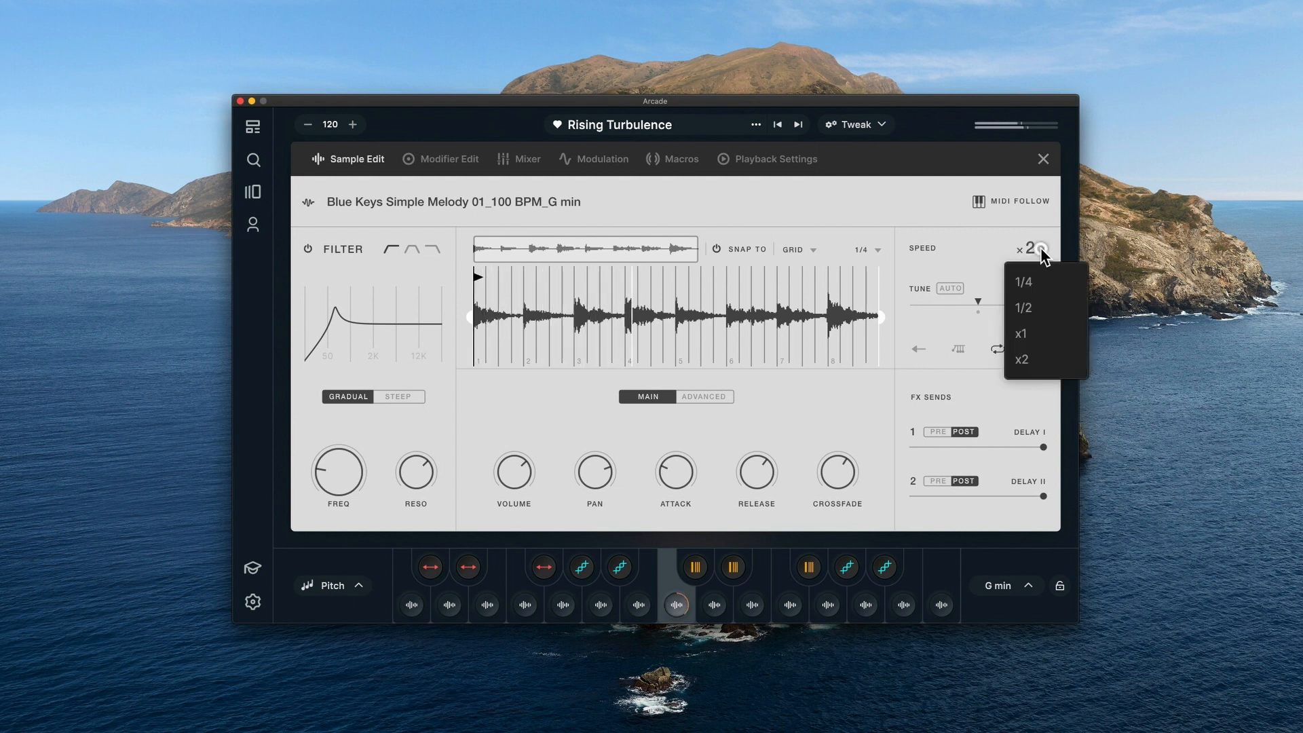
left_click(1032, 325)
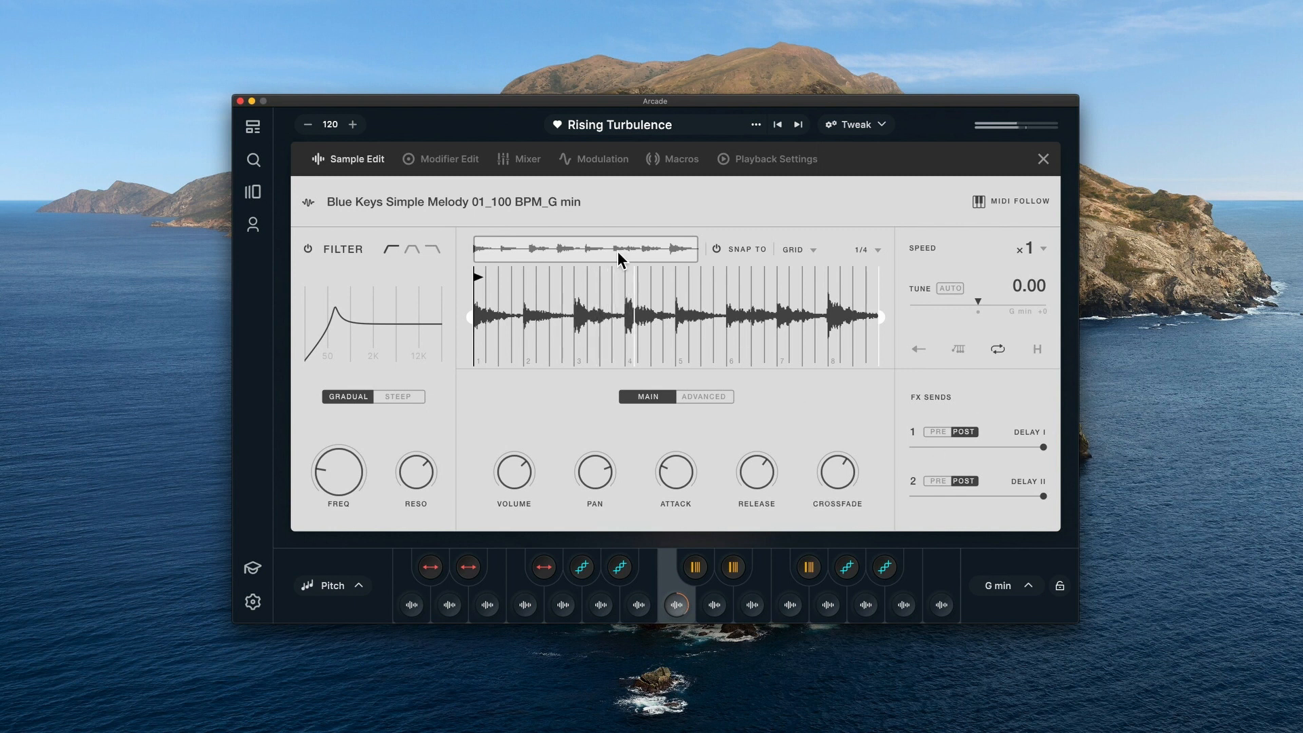
Replace send 1's Distortion Box with Lofi in the mixer, try its sample rate and lower its bits.
left_click(474, 163)
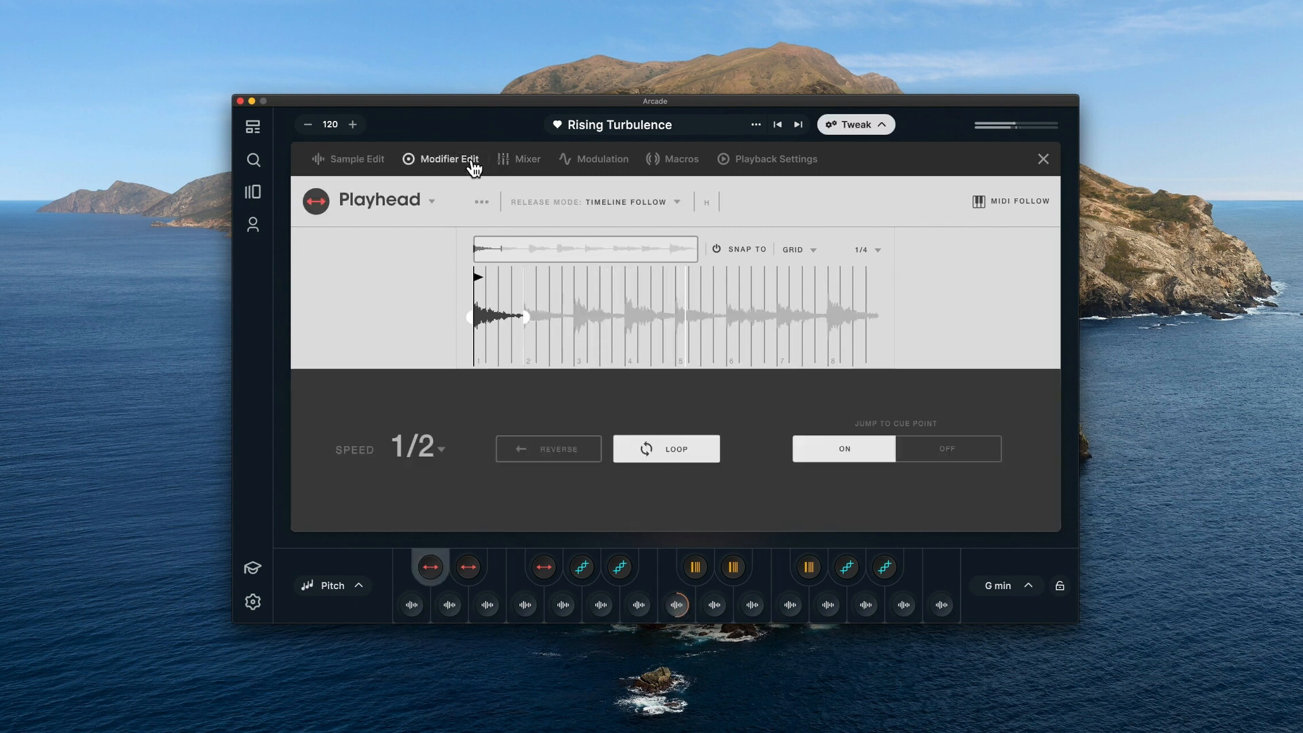
left_click(510, 160)
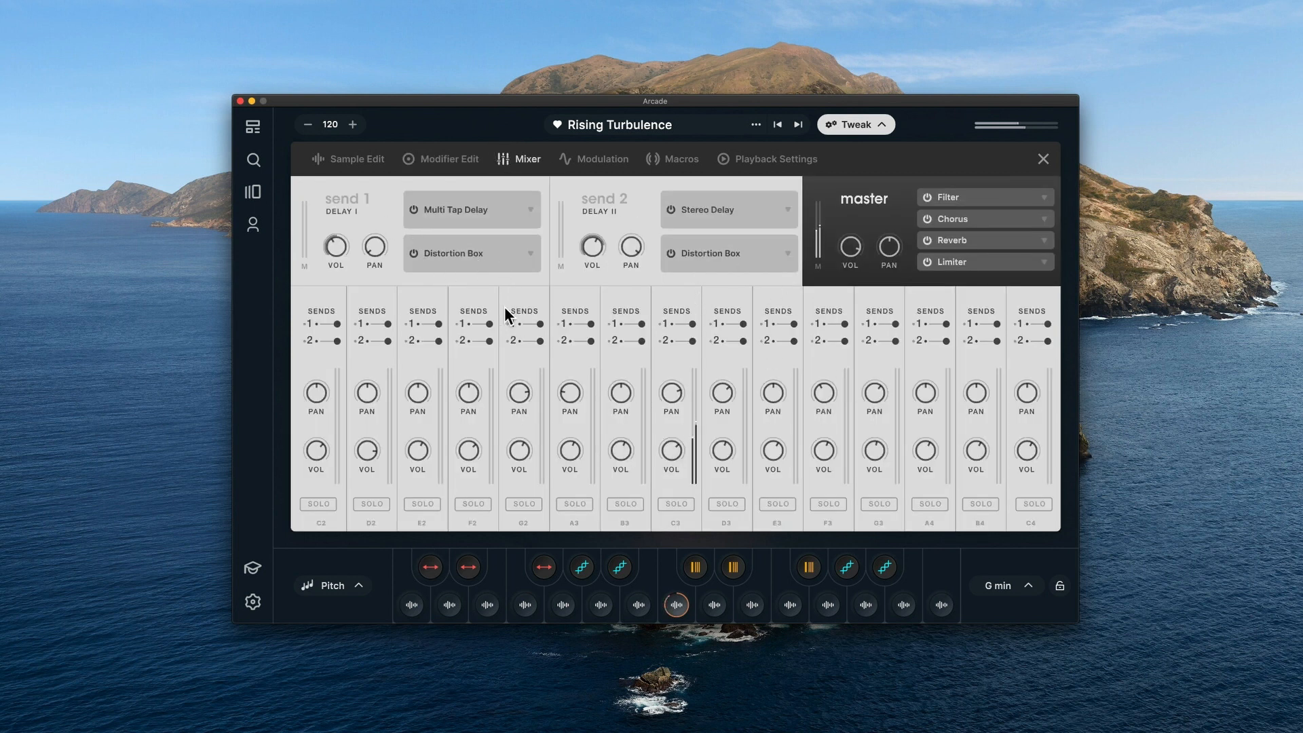
left_click(410, 251)
left_click(411, 254)
left_click(530, 253)
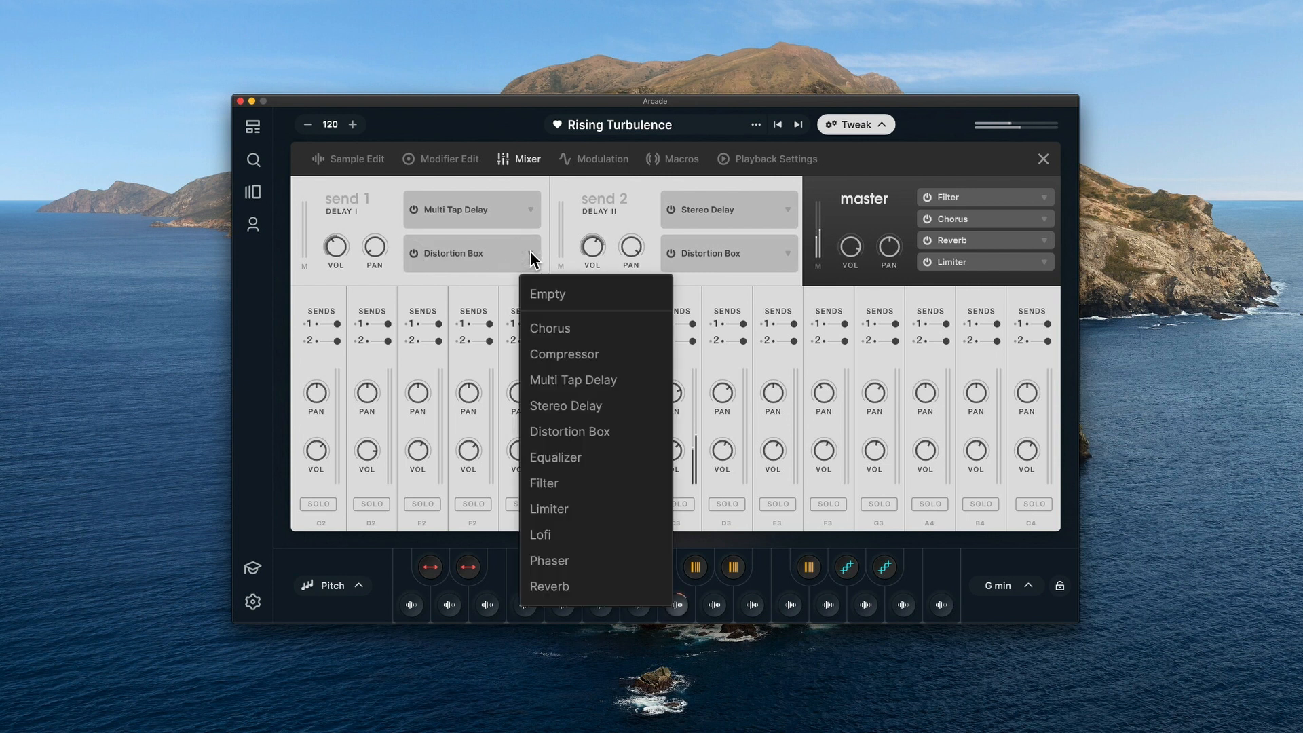
left_click(567, 527)
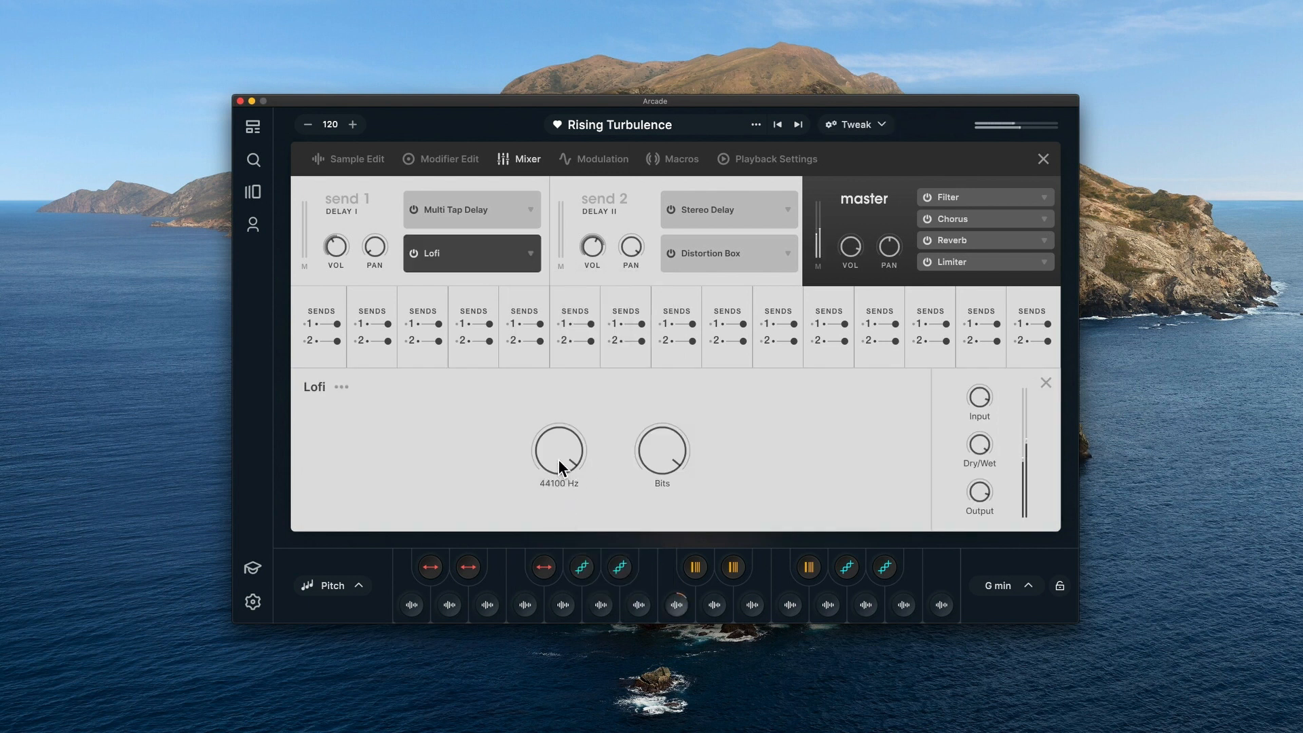
left_click_drag(555, 478, 532, 430)
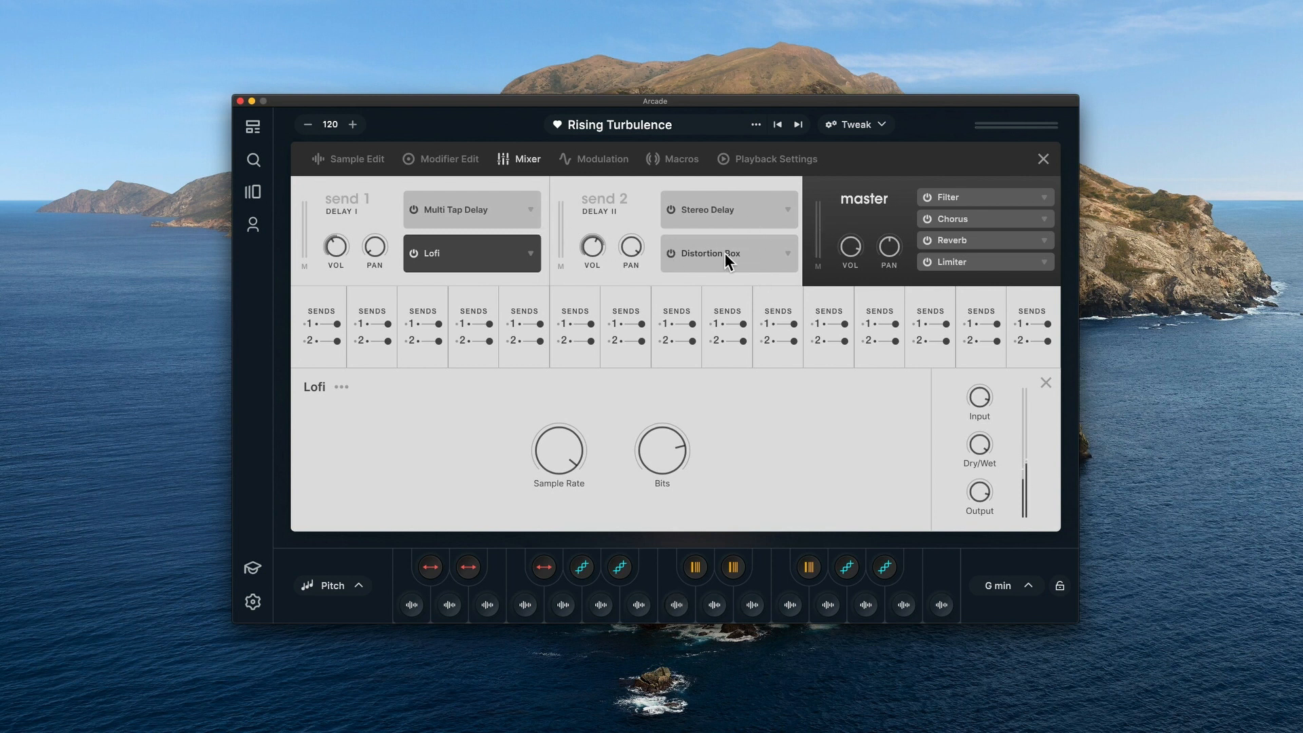
Replace send 2's Distortion Box with a Phaser and show its settings.
left_click(784, 253)
left_click(812, 566)
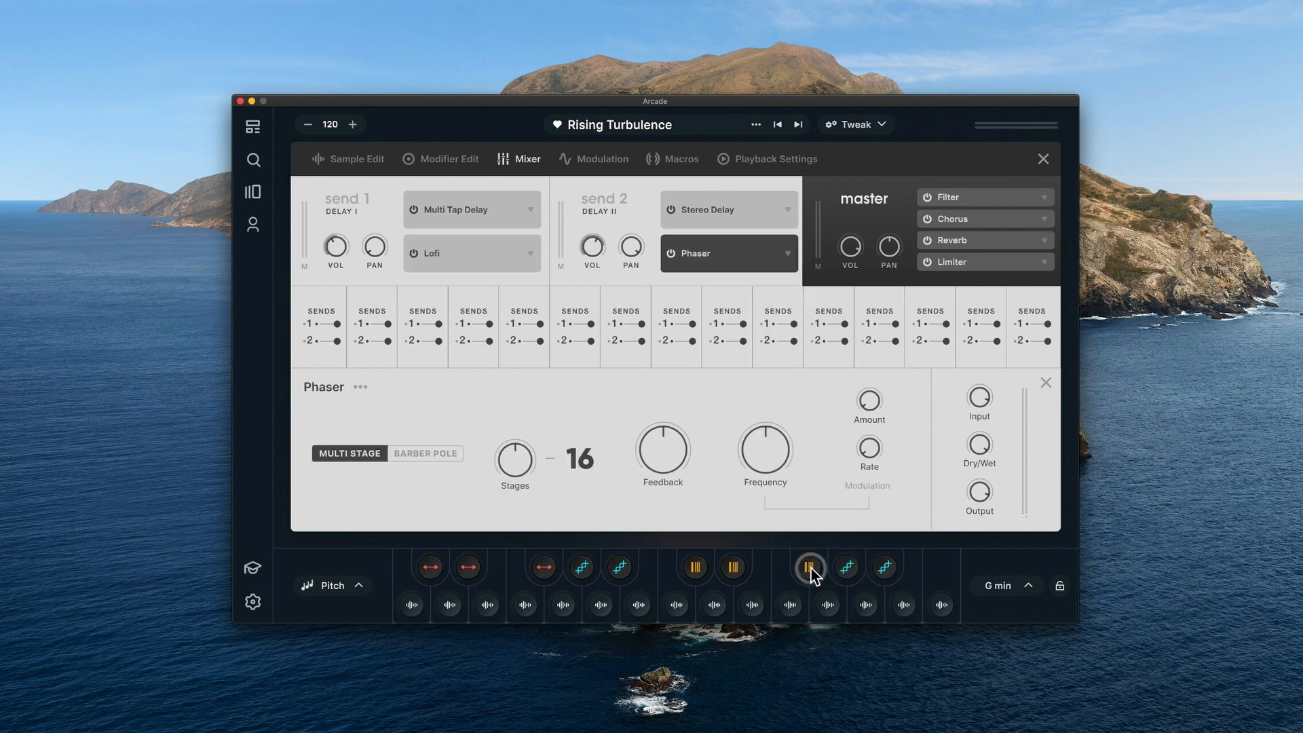
left_click(740, 256)
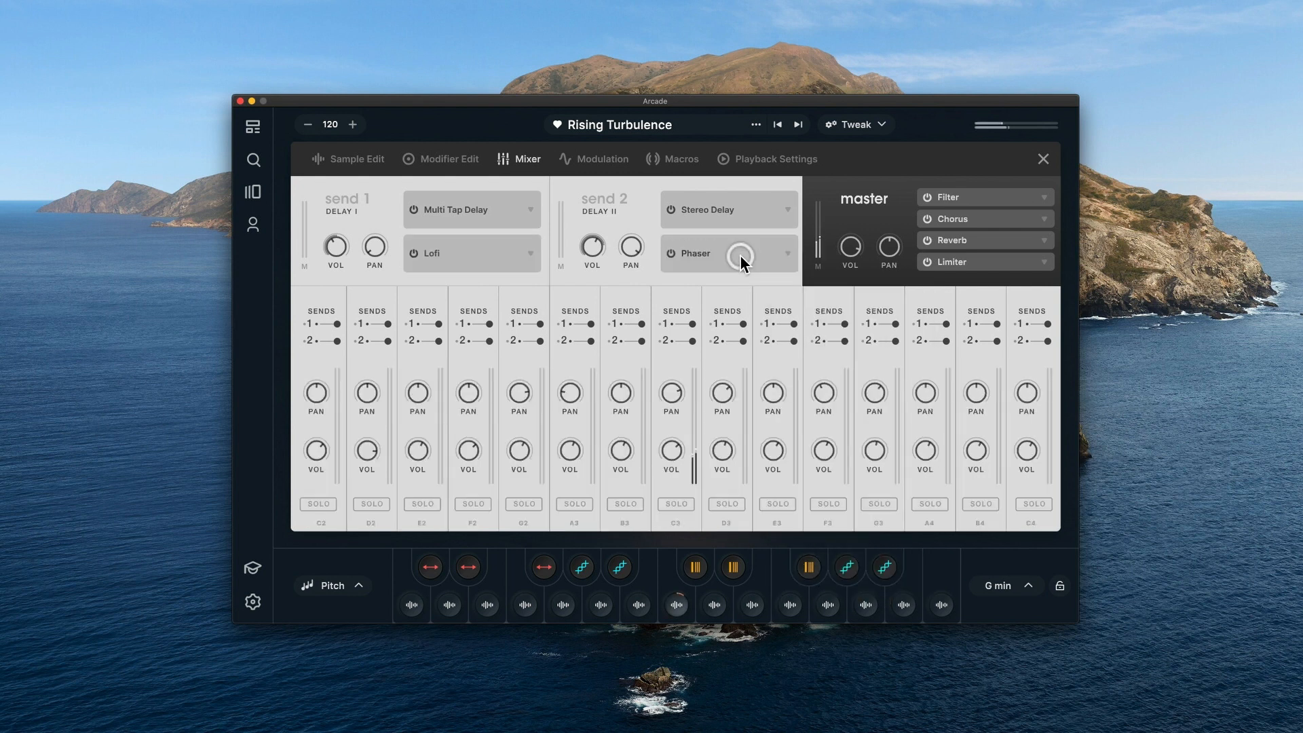
left_click(740, 256)
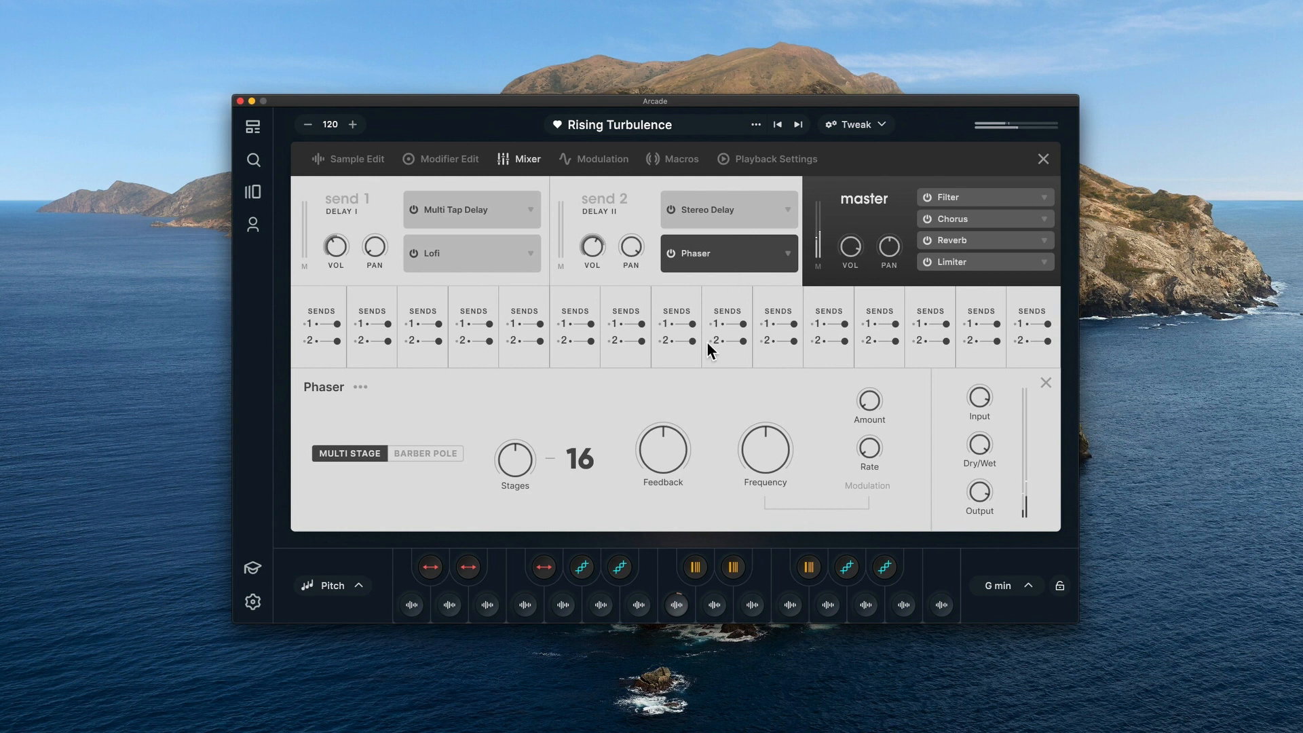
Adjust the Phaser's feedback, frequency, and modulation amount and rate, and close the kit editor.
left_click_drag(648, 462, 645, 436)
left_click_drag(759, 458, 752, 442)
left_click_drag(854, 407, 851, 323)
left_click_drag(857, 429, 856, 422)
left_click(1043, 159)
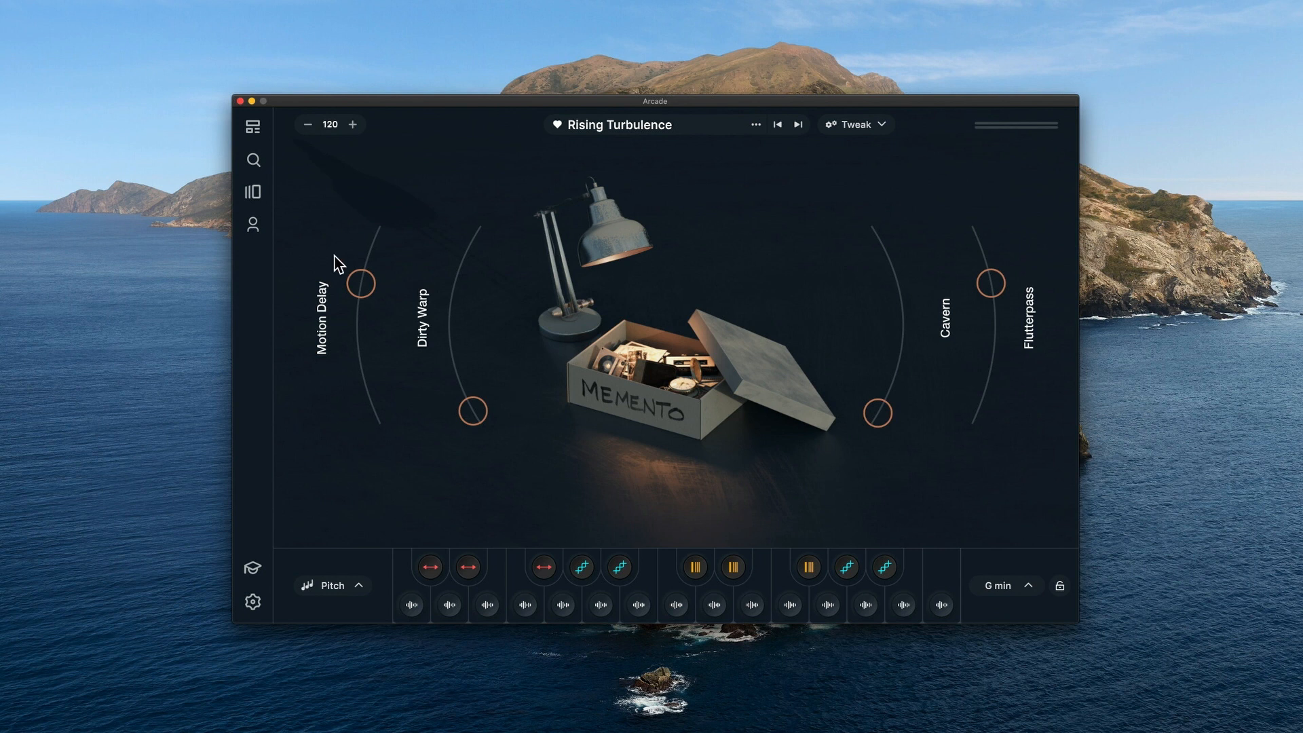
Show all samples of the Memento line, including those that are not downloaded.
left_click(255, 196)
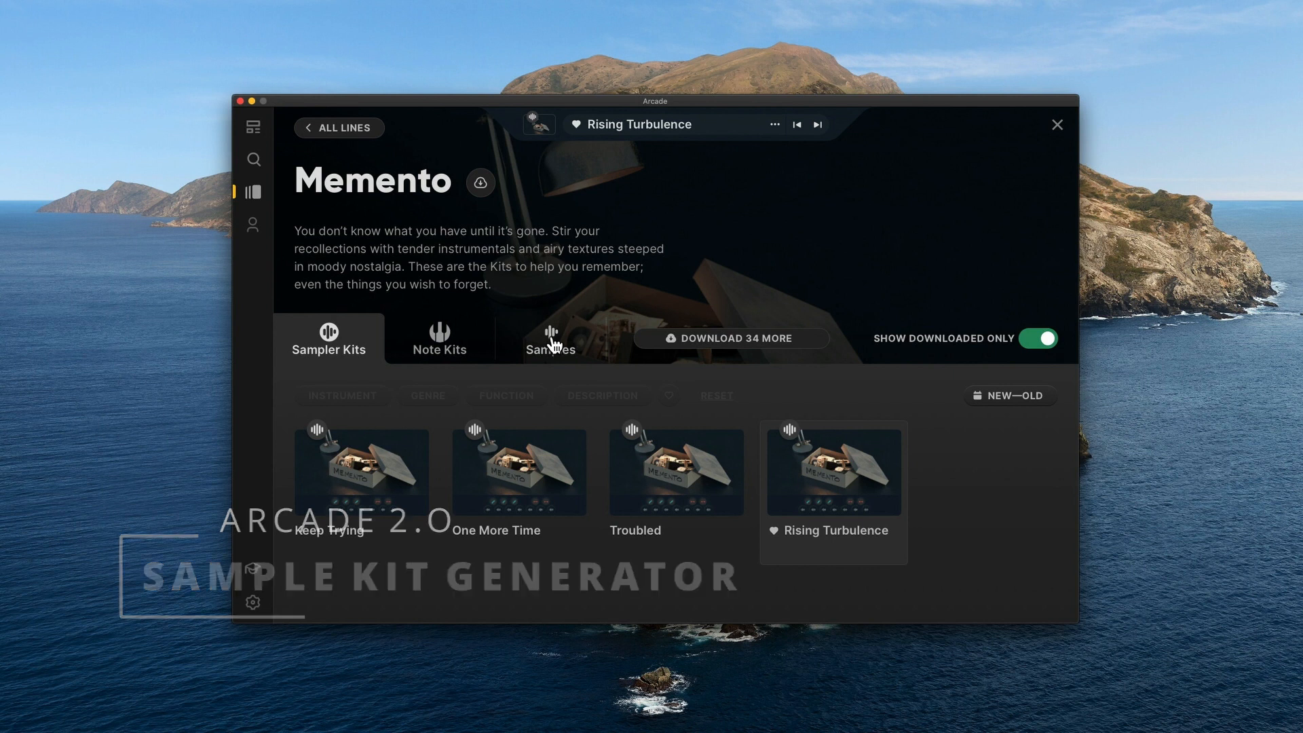
left_click(553, 346)
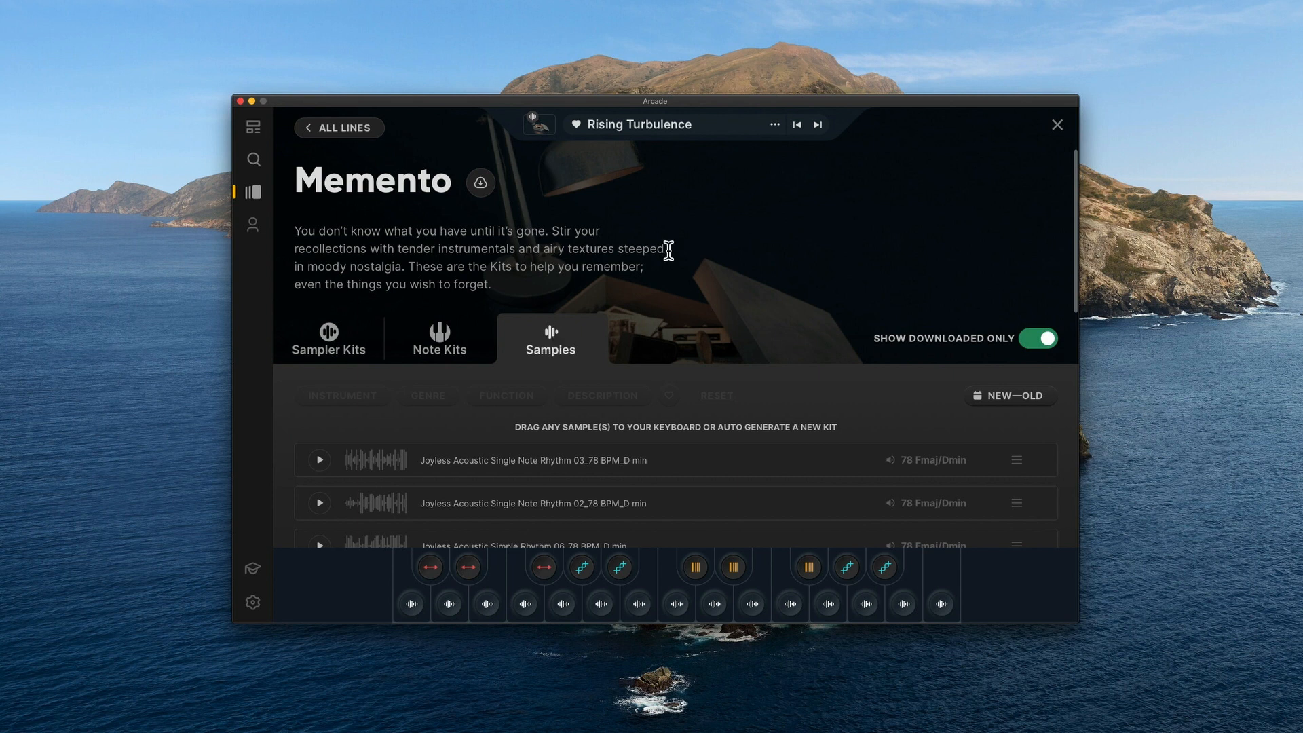
left_click(1041, 342)
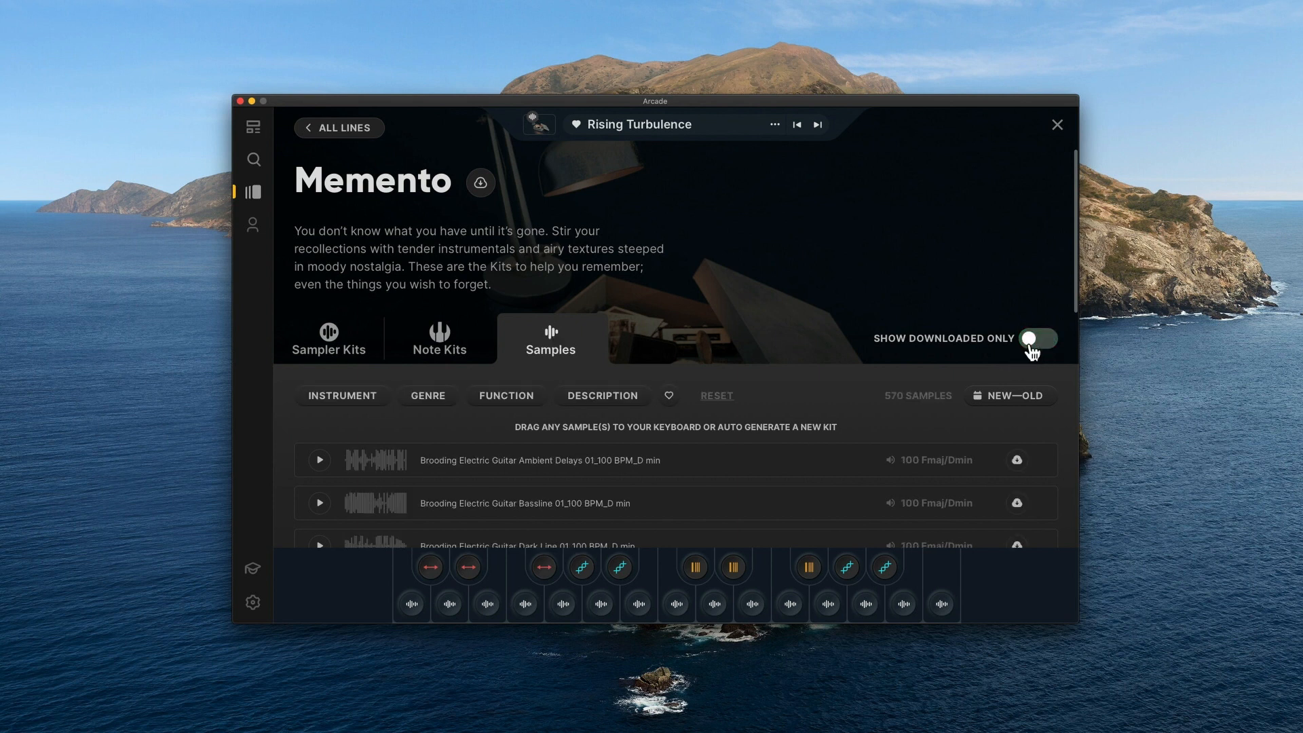
scroll(487, 364, "down", 2)
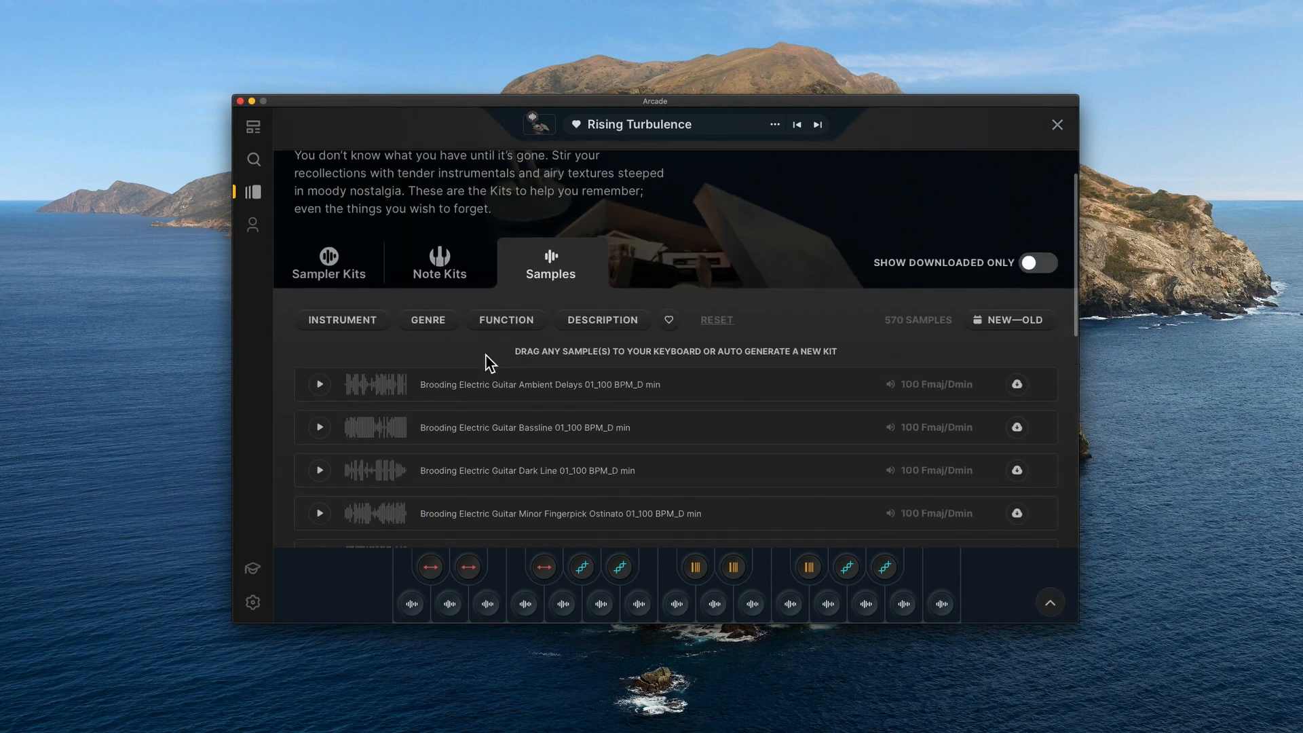
Look through the genre, function and description filters, and limit the samples to the Strings instrument.
left_click(367, 326)
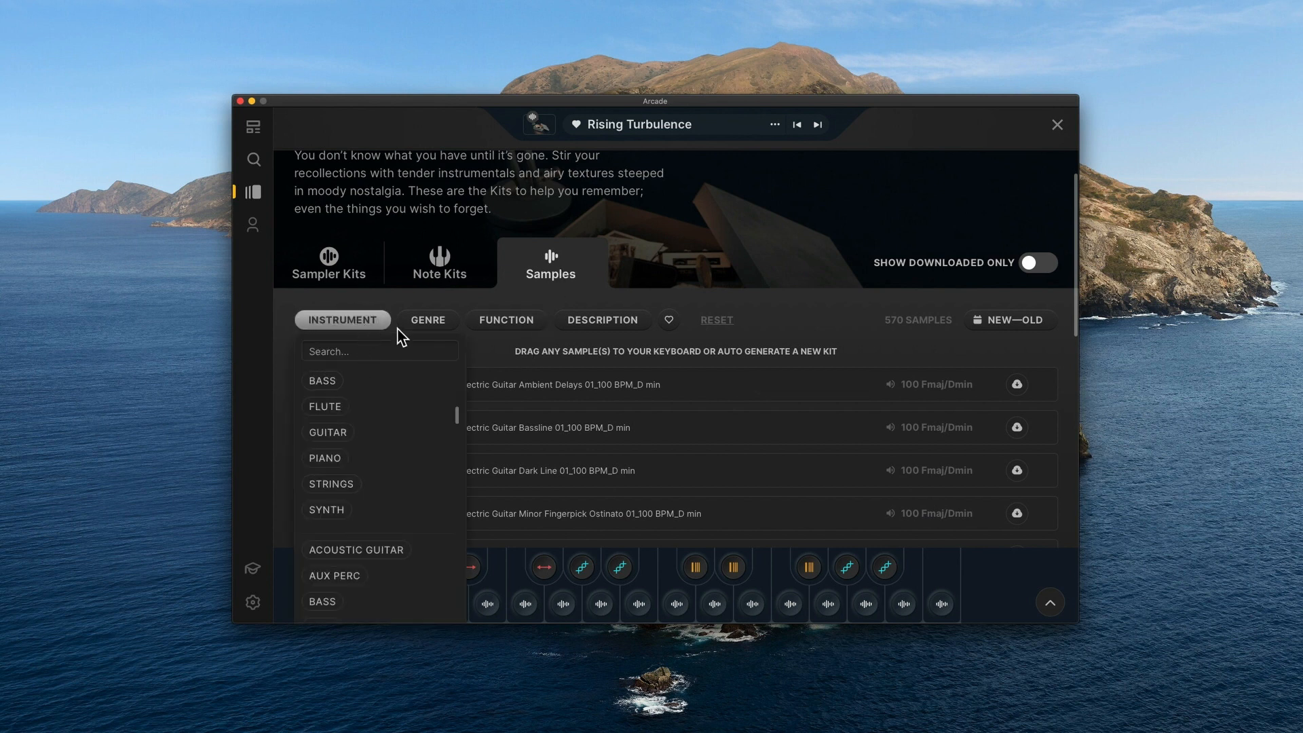
left_click(440, 325)
left_click(514, 324)
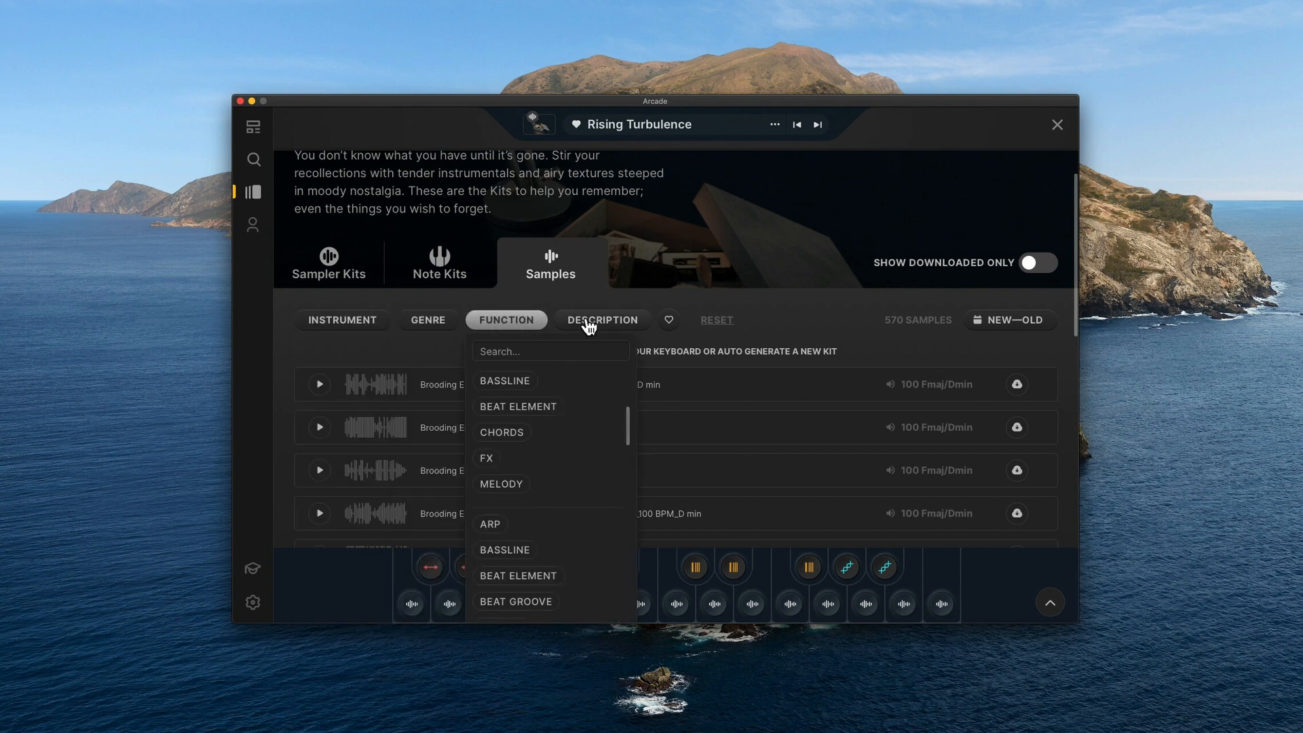
left_click(585, 324)
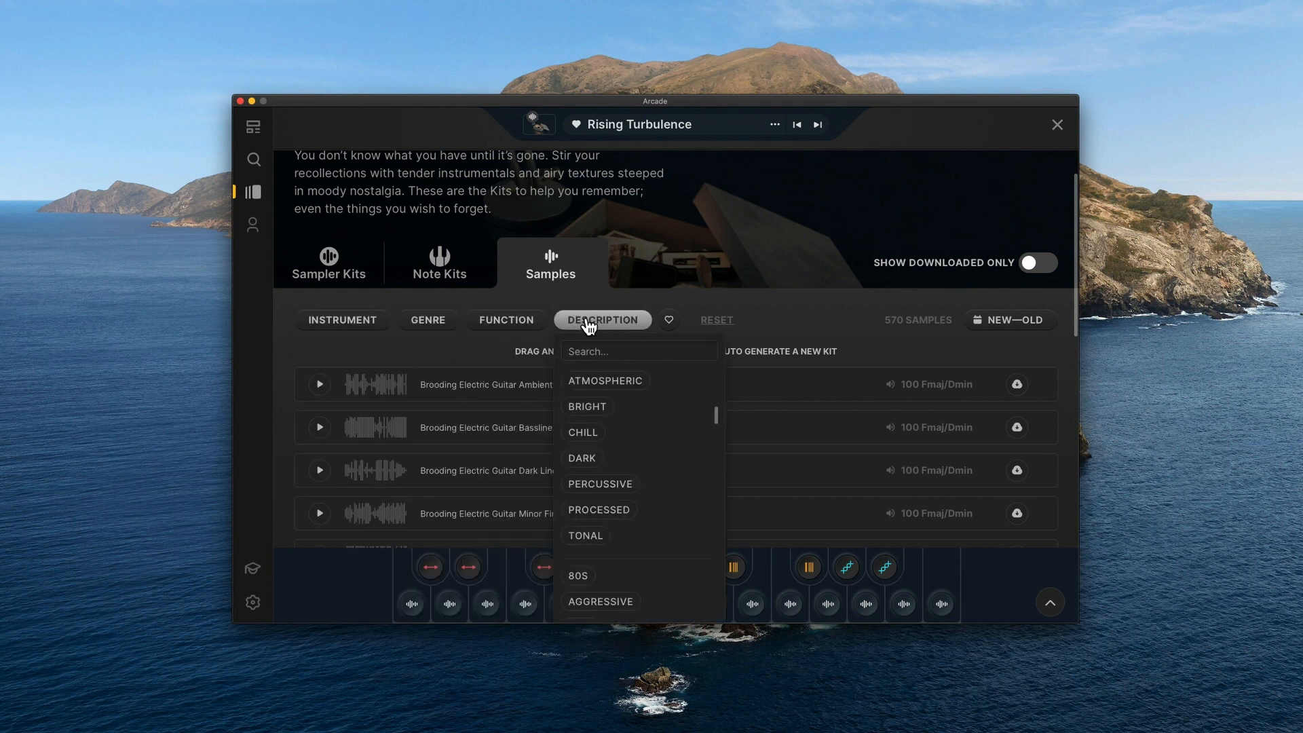
left_click(511, 324)
left_click(365, 327)
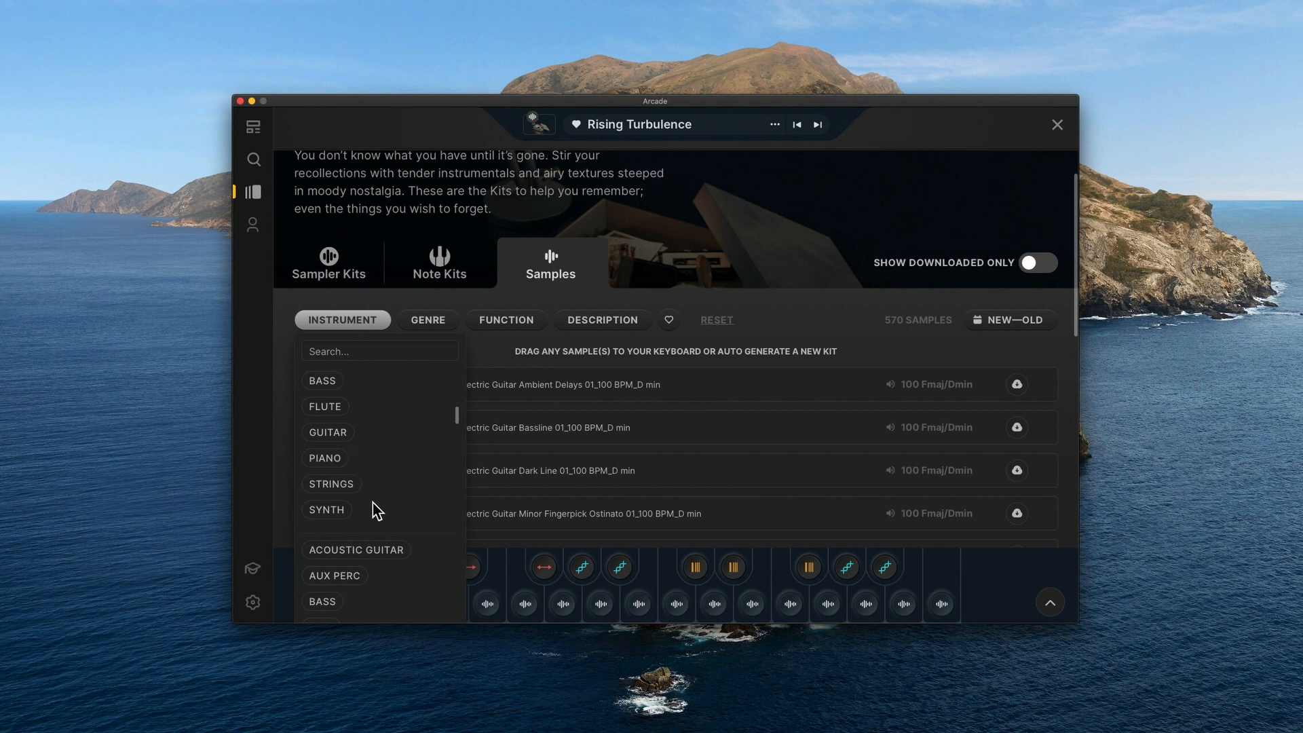
left_click(342, 492)
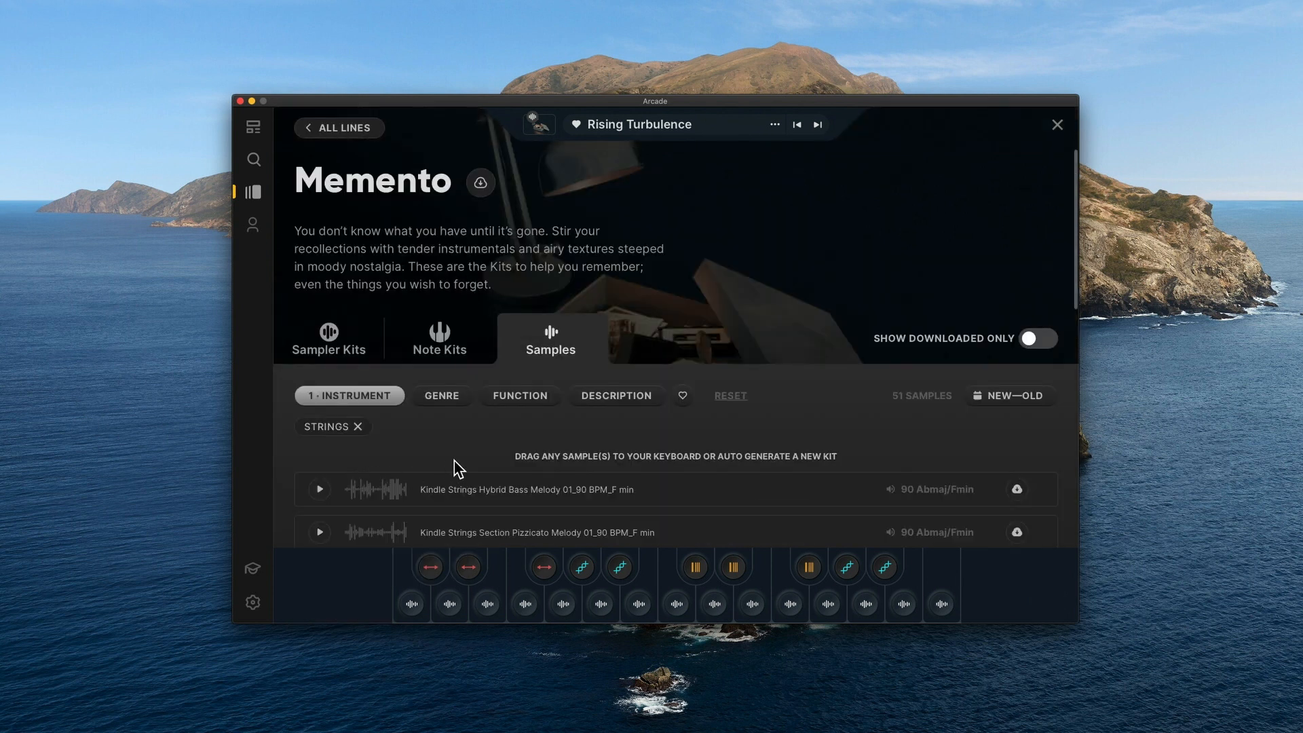
Narrow the string samples to the Dark description and preview the Kindle Strings Section Pizzicato and Tape Melo melodies.
left_click(599, 406)
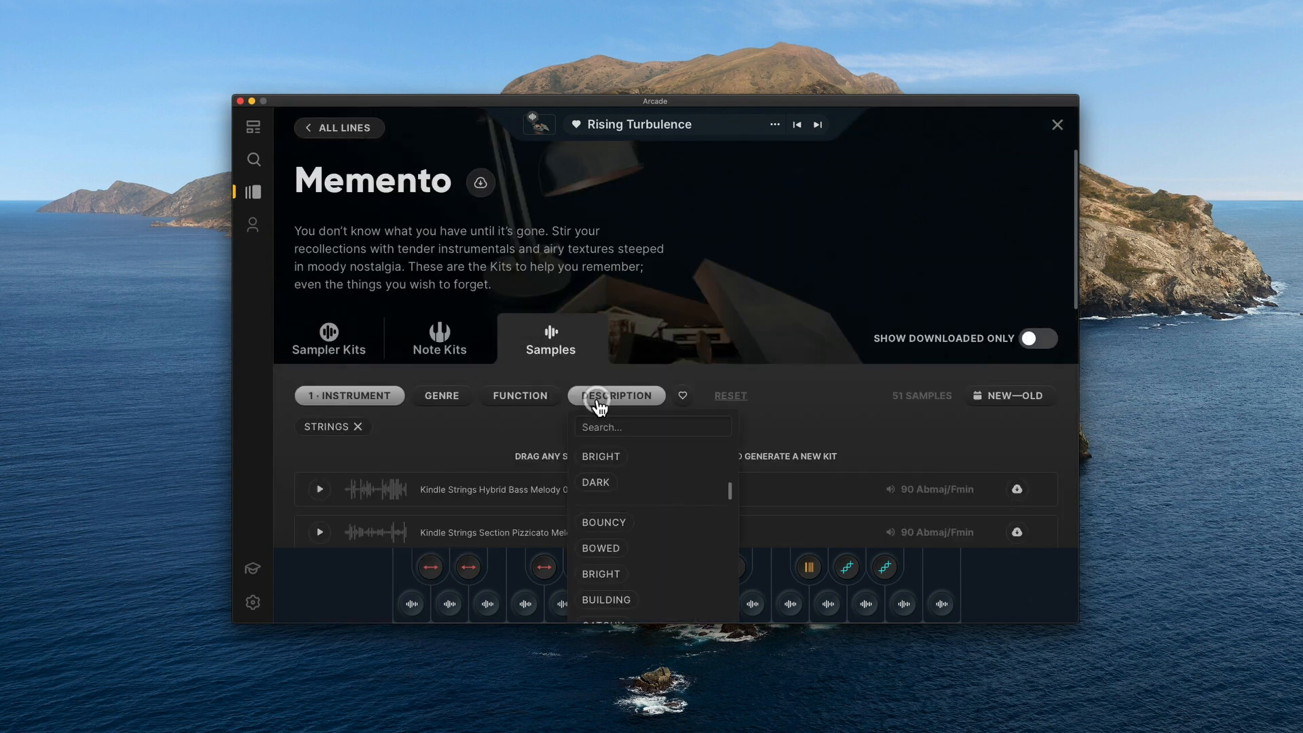
left_click(596, 485)
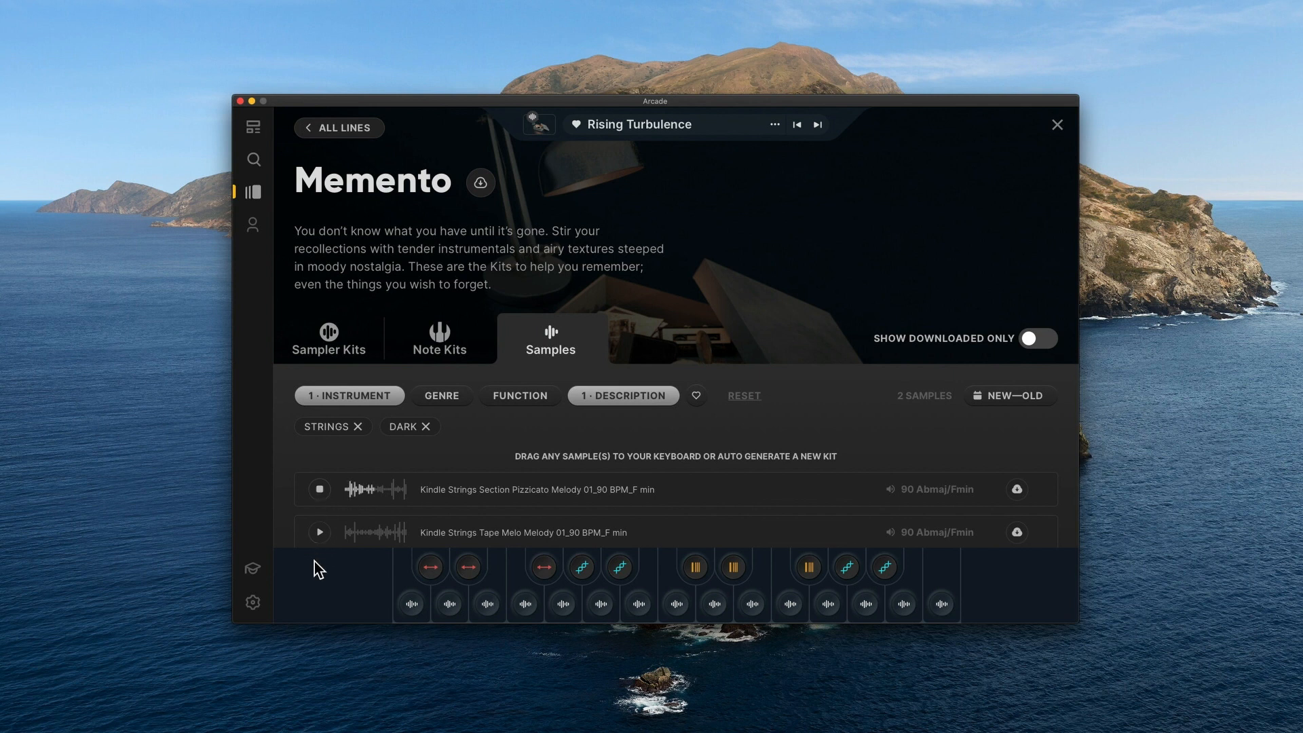
left_click(320, 489)
left_click(319, 533)
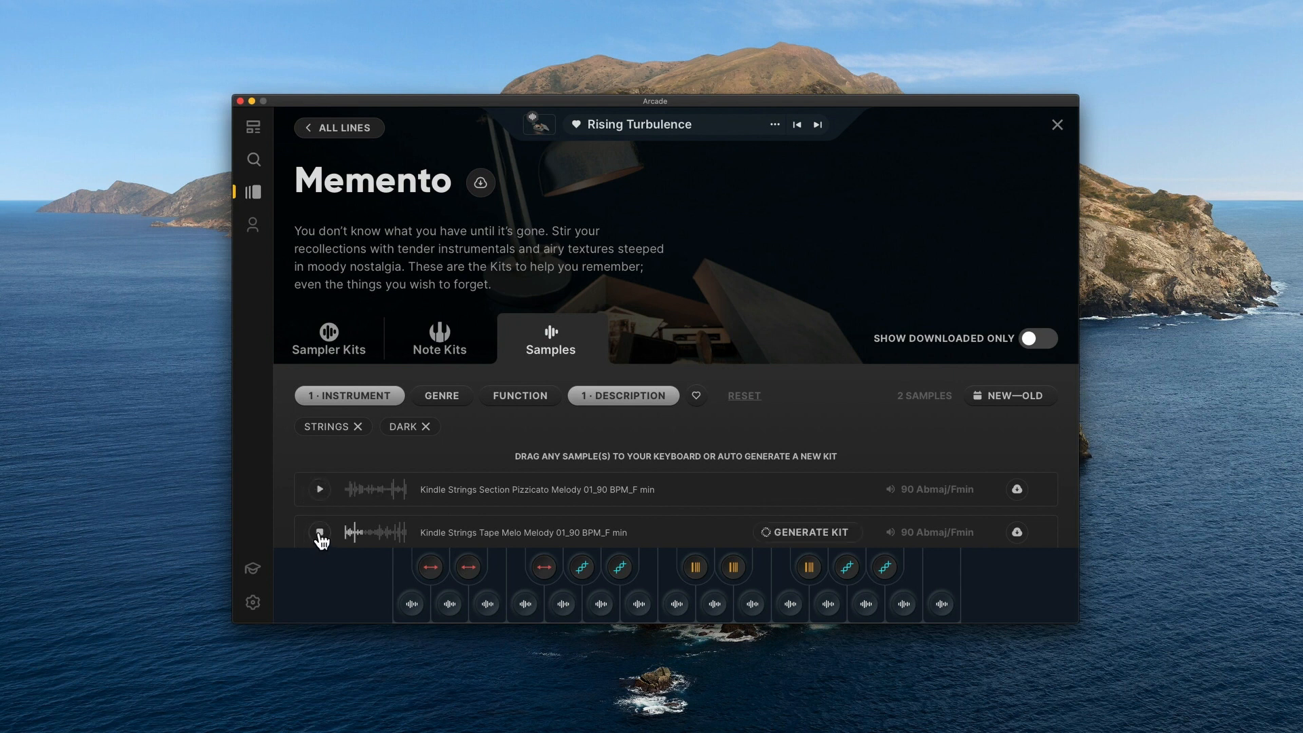
Stop the sample preview and remove the Dark description and Strings instrument filters.
left_click(320, 533)
left_click(643, 399)
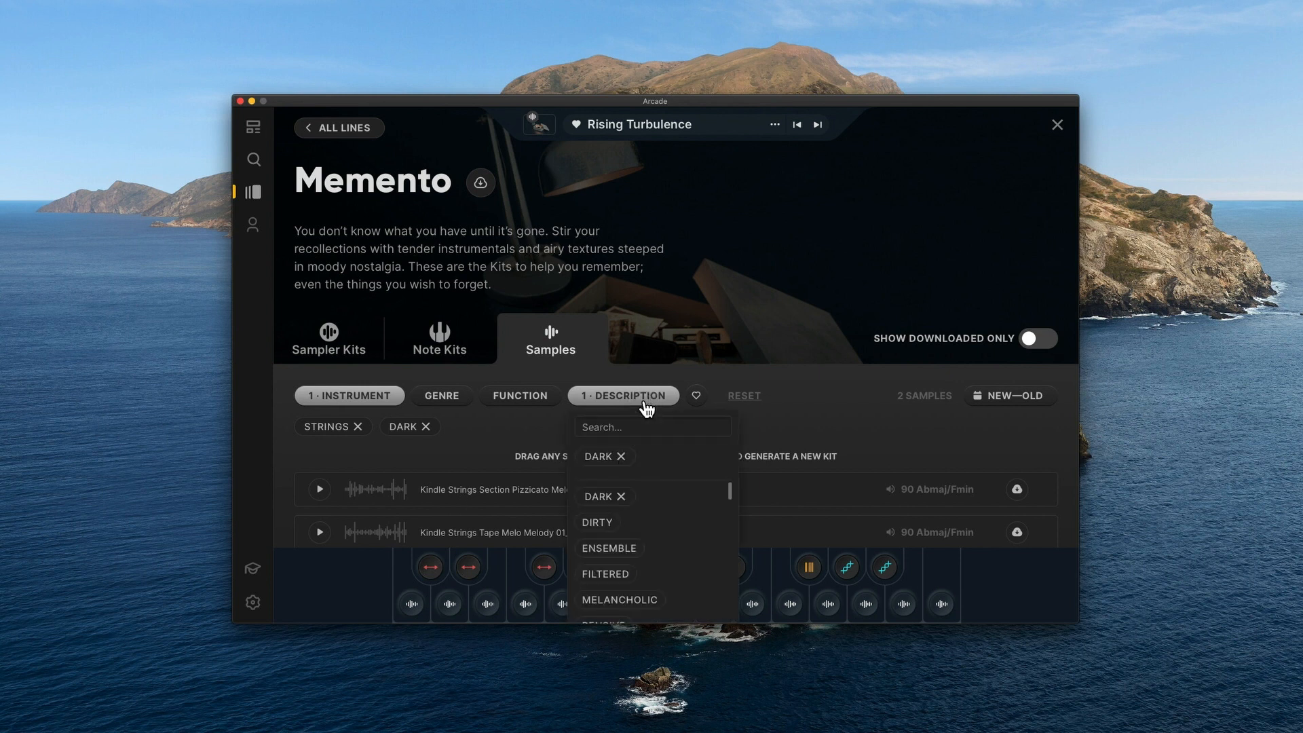
left_click(620, 456)
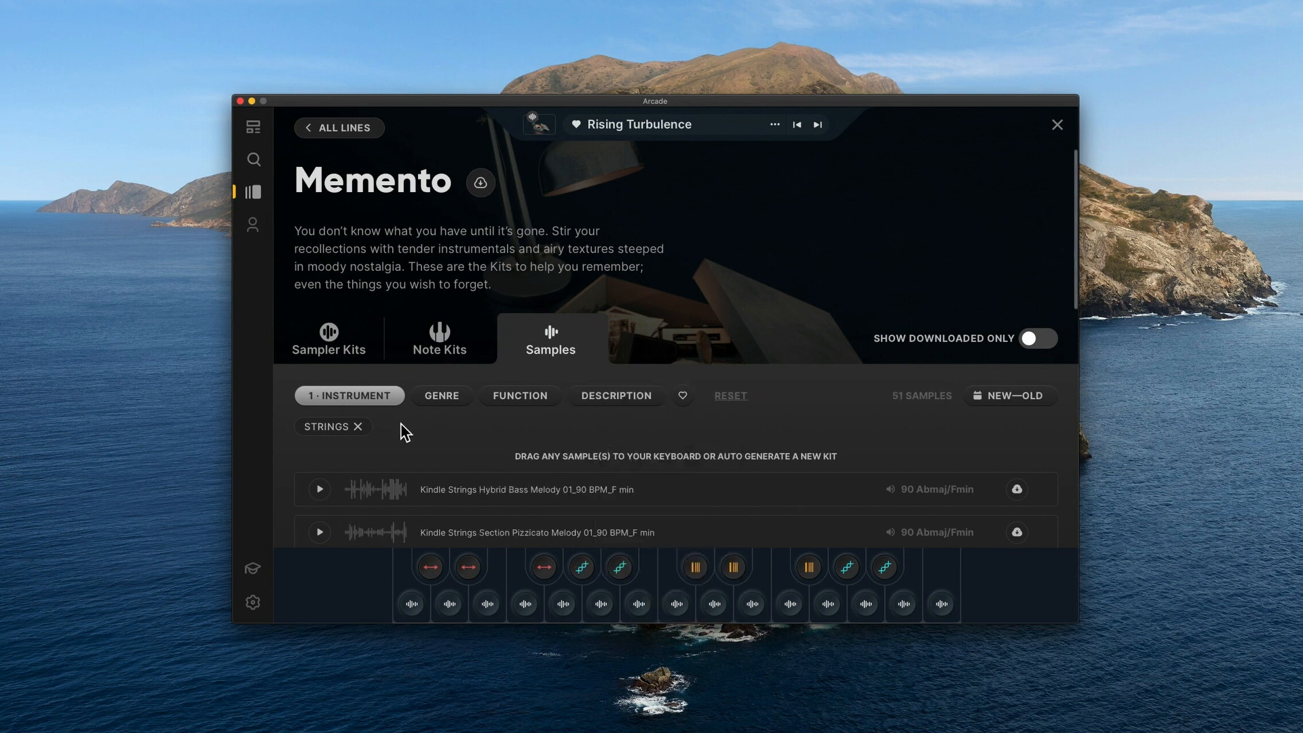
left_click(358, 426)
left_click(416, 399)
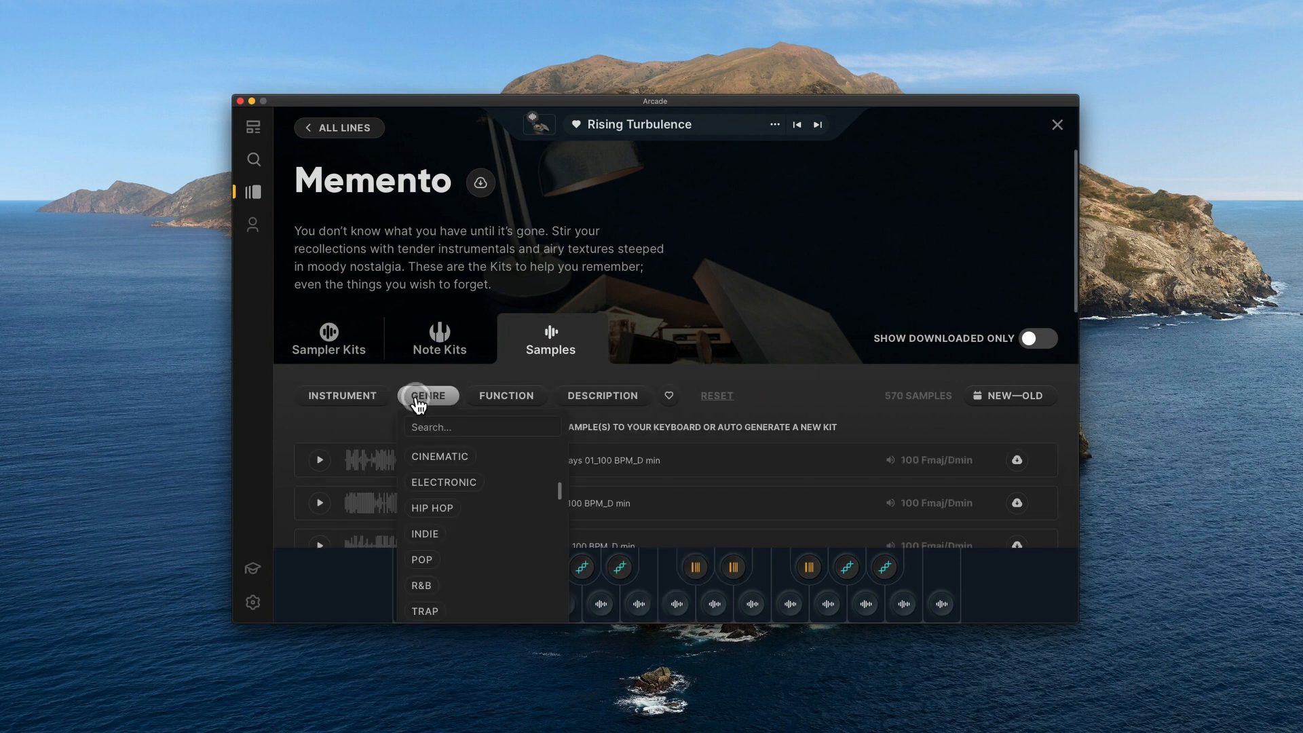
left_click(435, 508)
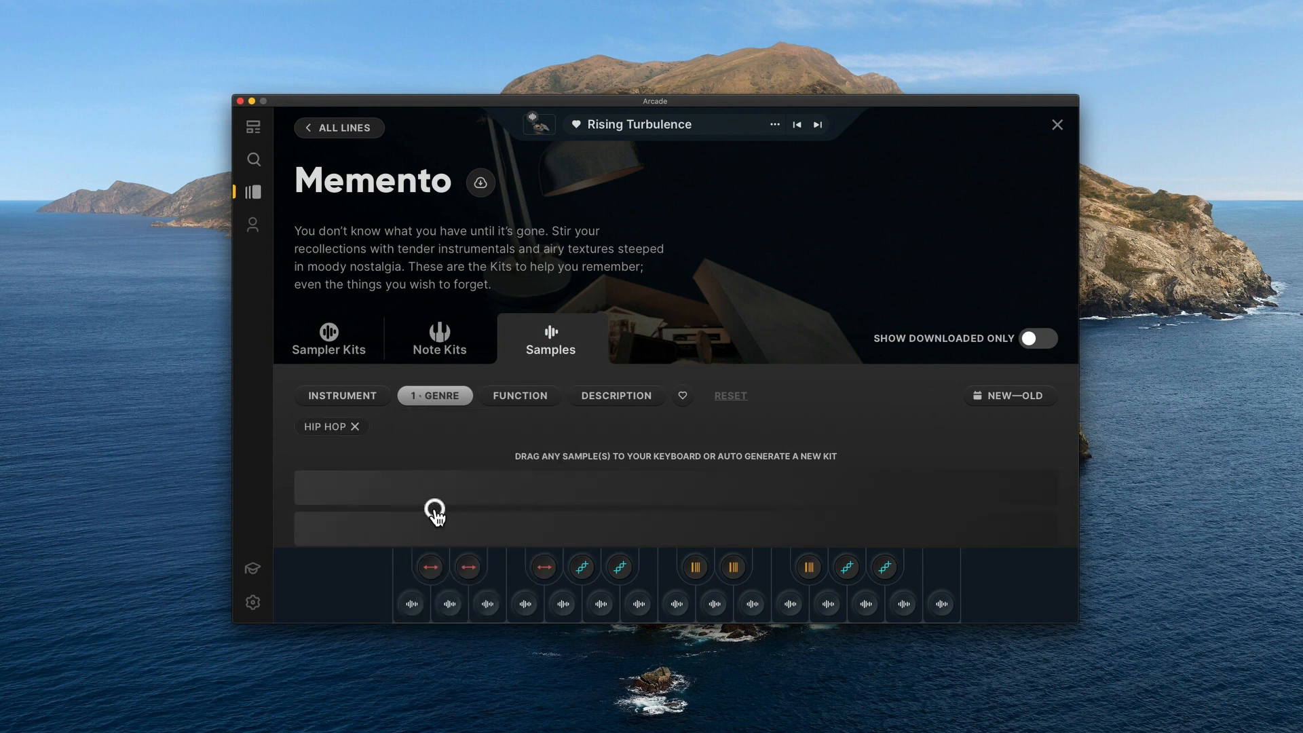
left_click(449, 397)
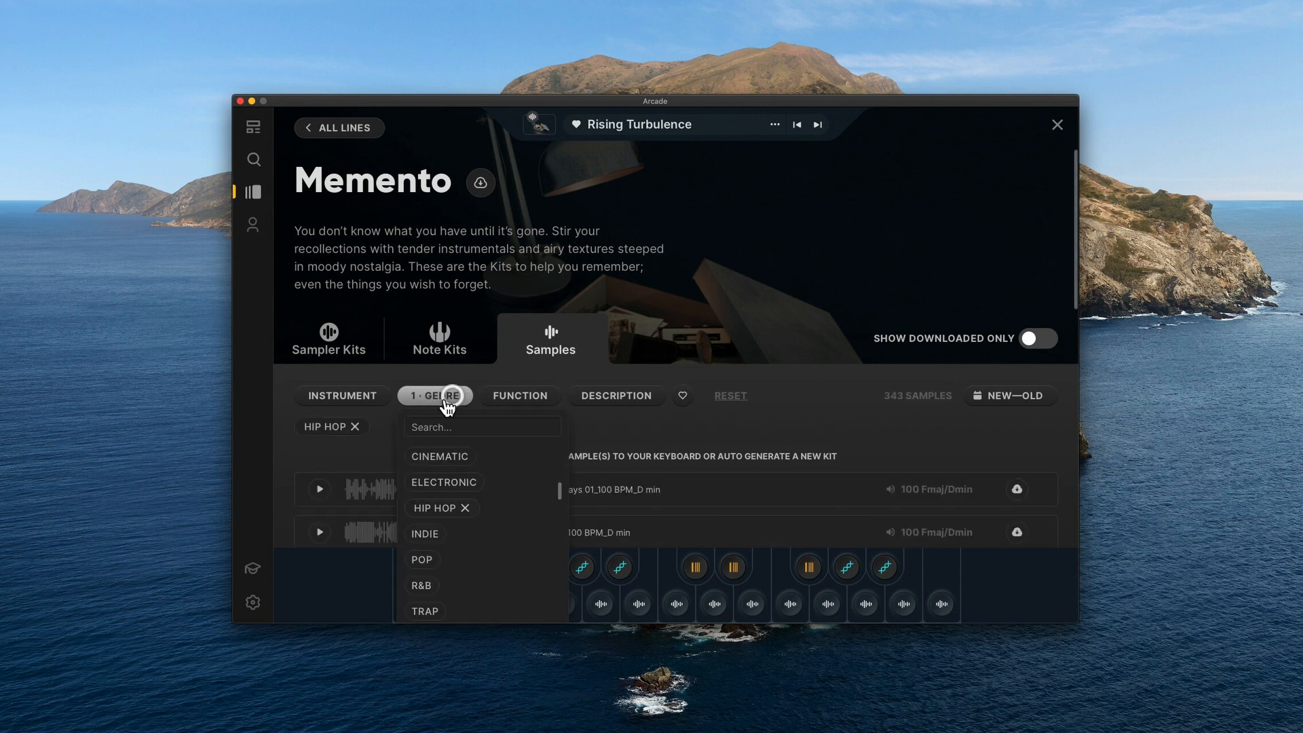
left_click(354, 426)
Limit the Memento samples to the Trap genre, look through them and preview the Serious Bells Cinematic Melody.
left_click(426, 399)
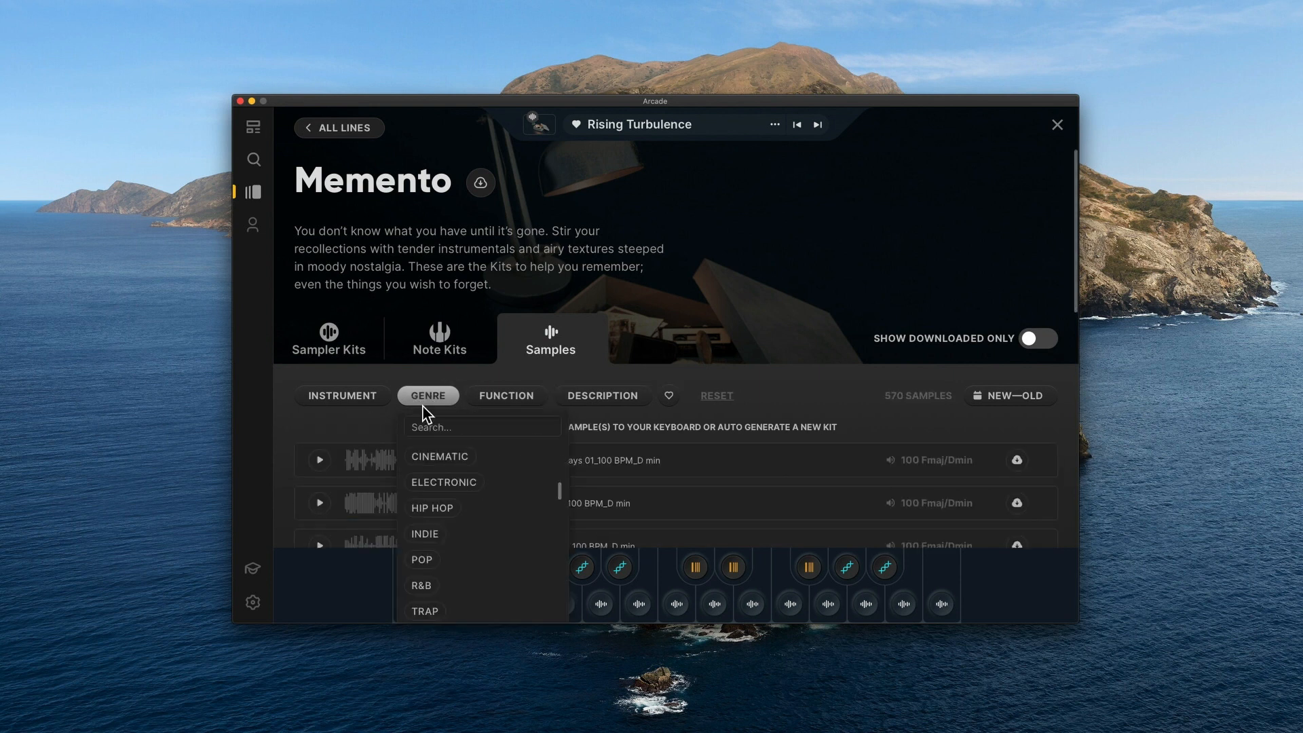
left_click(426, 611)
scroll(502, 516, "down", 10)
scroll(506, 494, "up", 10)
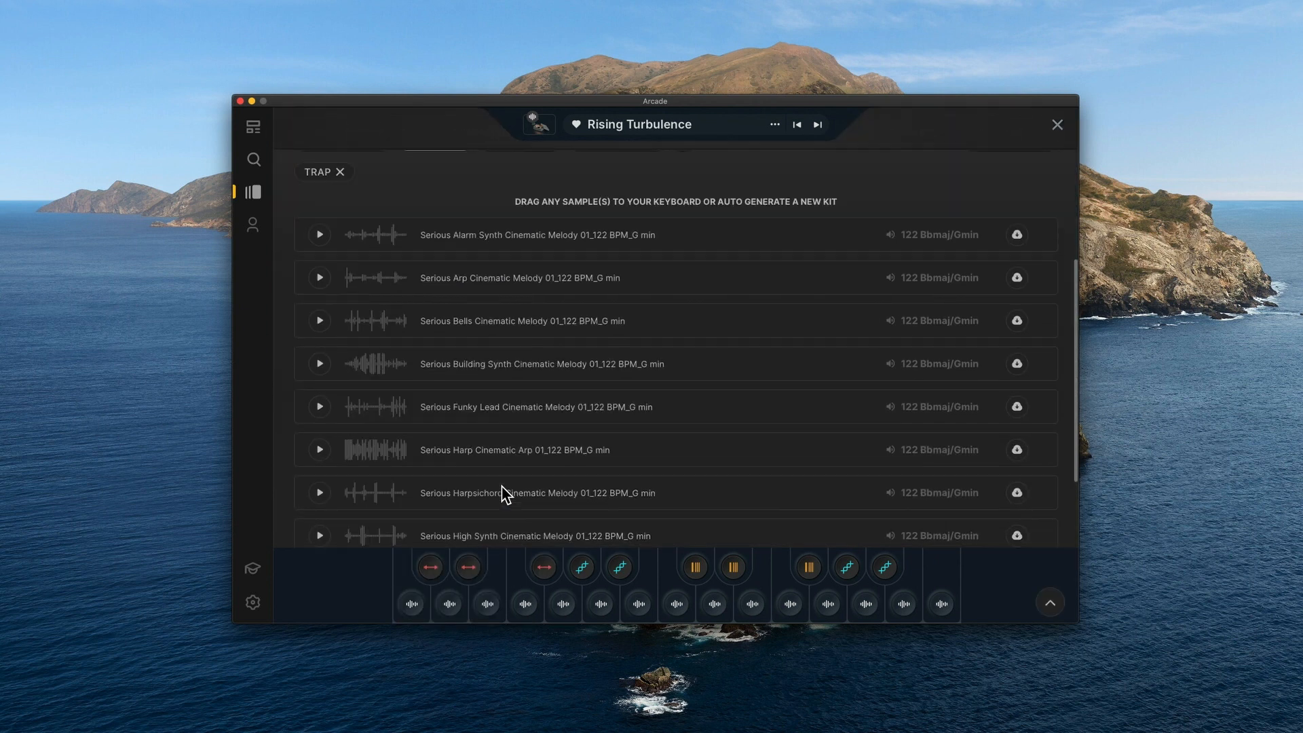
scroll(506, 493, "down", 10)
scroll(505, 494, "up", 10)
scroll(506, 492, "down", 3)
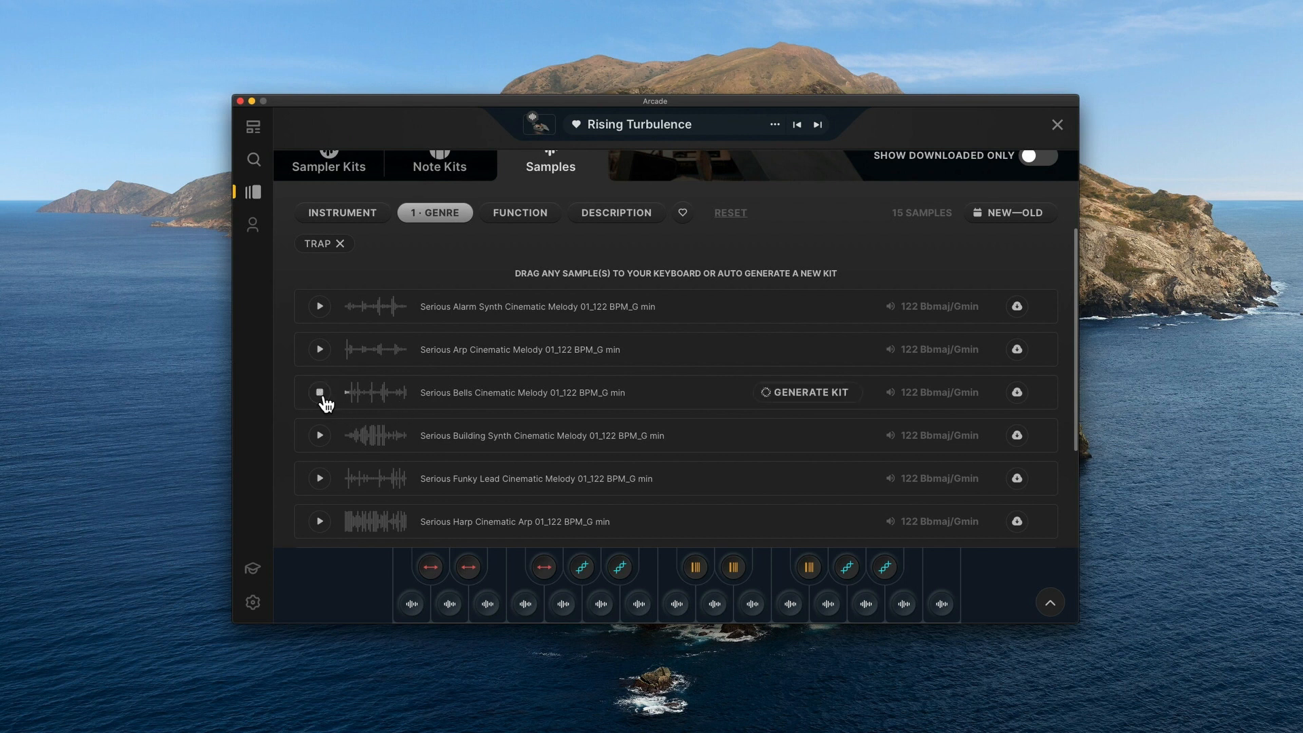
Preview the Serious Funky Lead Cinematic Melody while looking through the other trap samples.
scroll(326, 421, "down", 1)
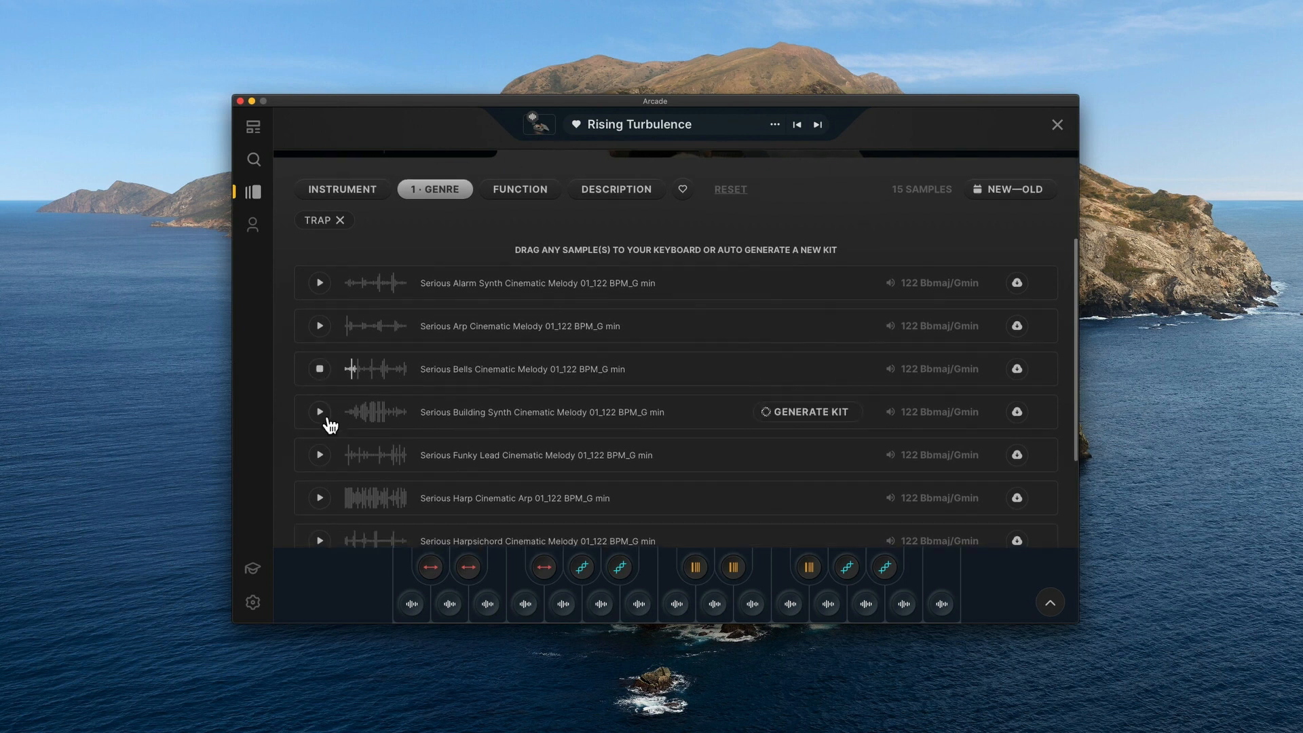
left_click(319, 437)
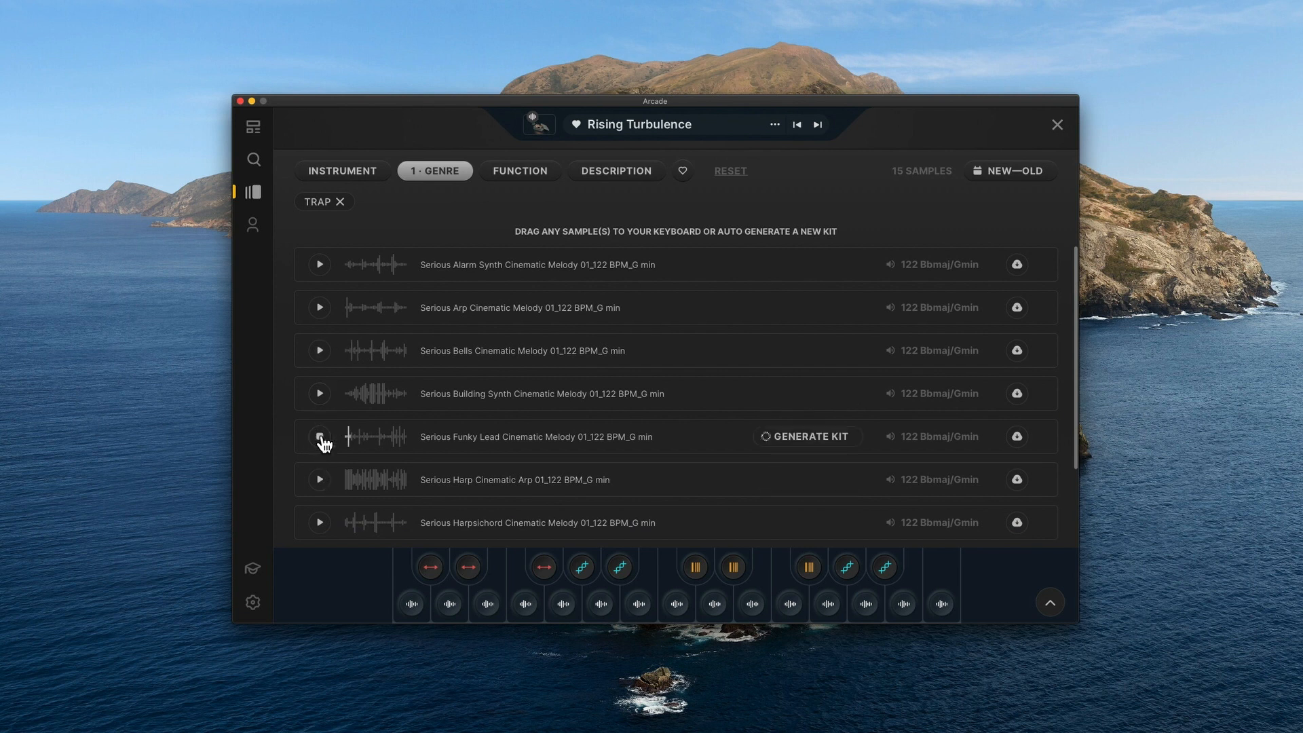
scroll(567, 460, "down", 1)
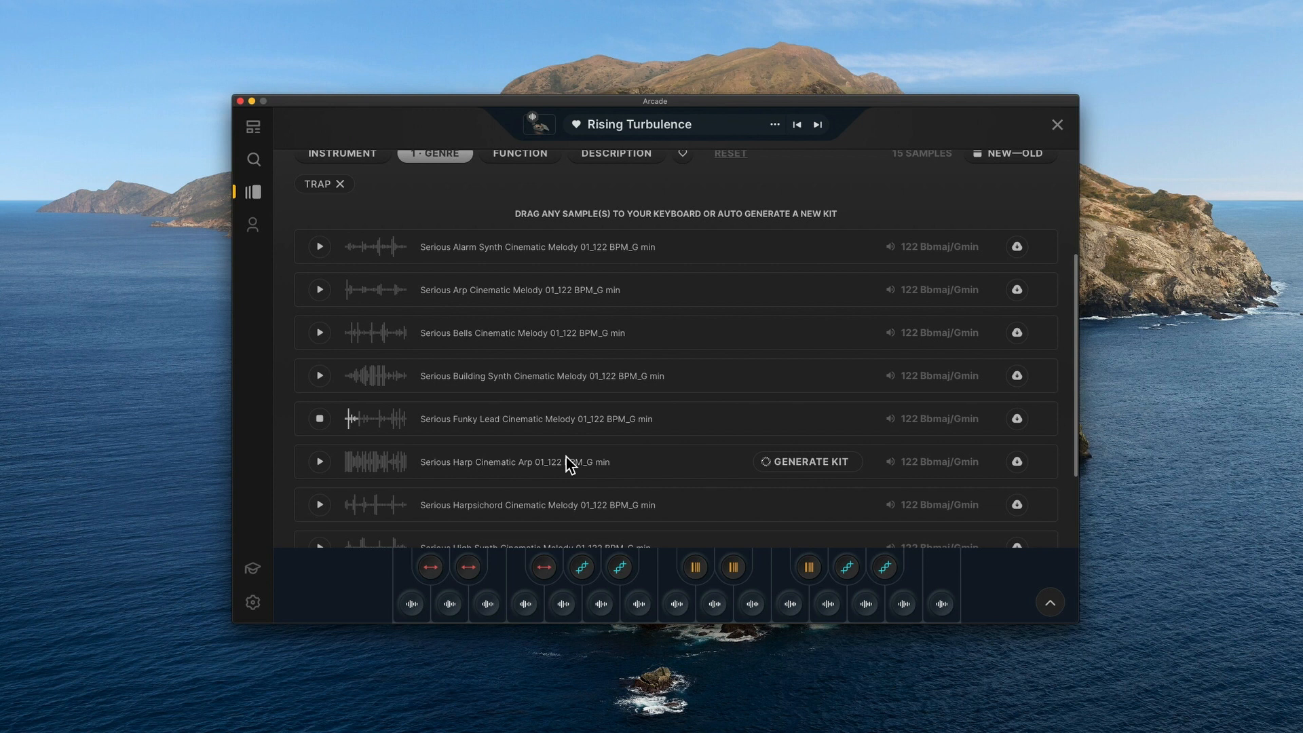
scroll(567, 460, "down", 5)
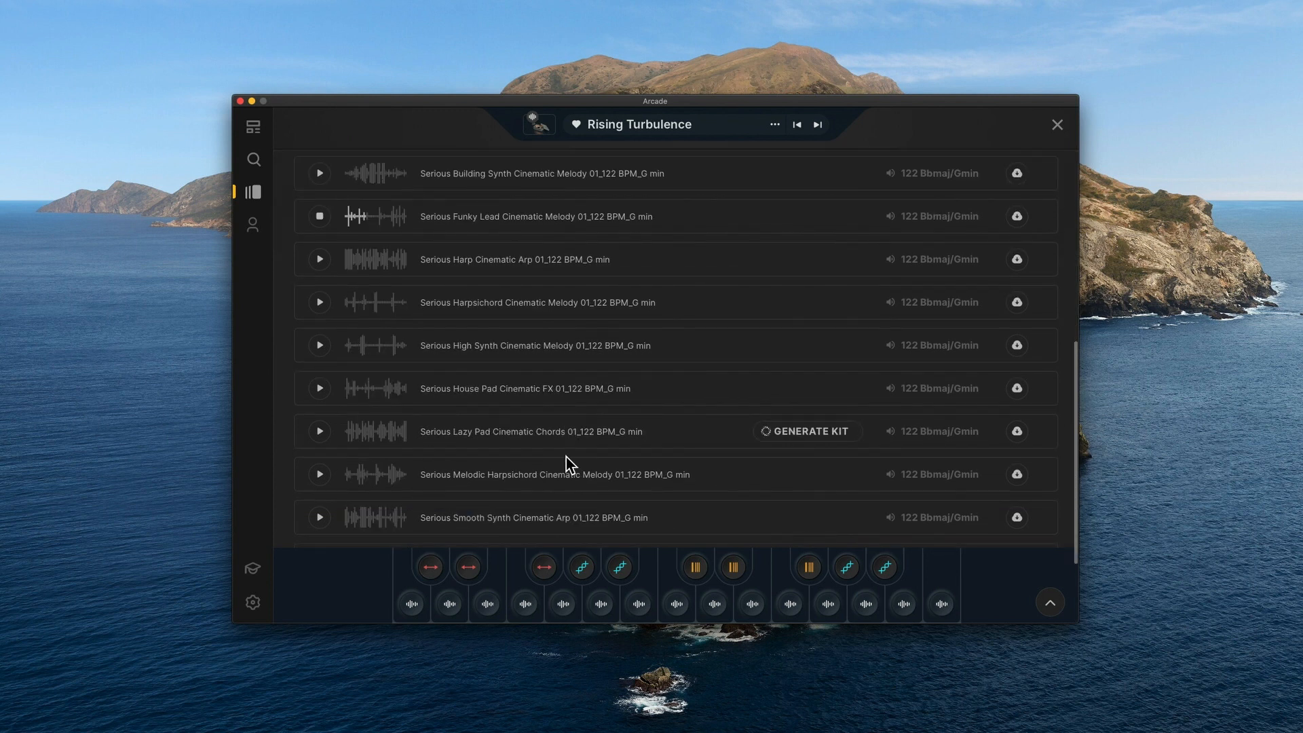
scroll(389, 386, "up", 5)
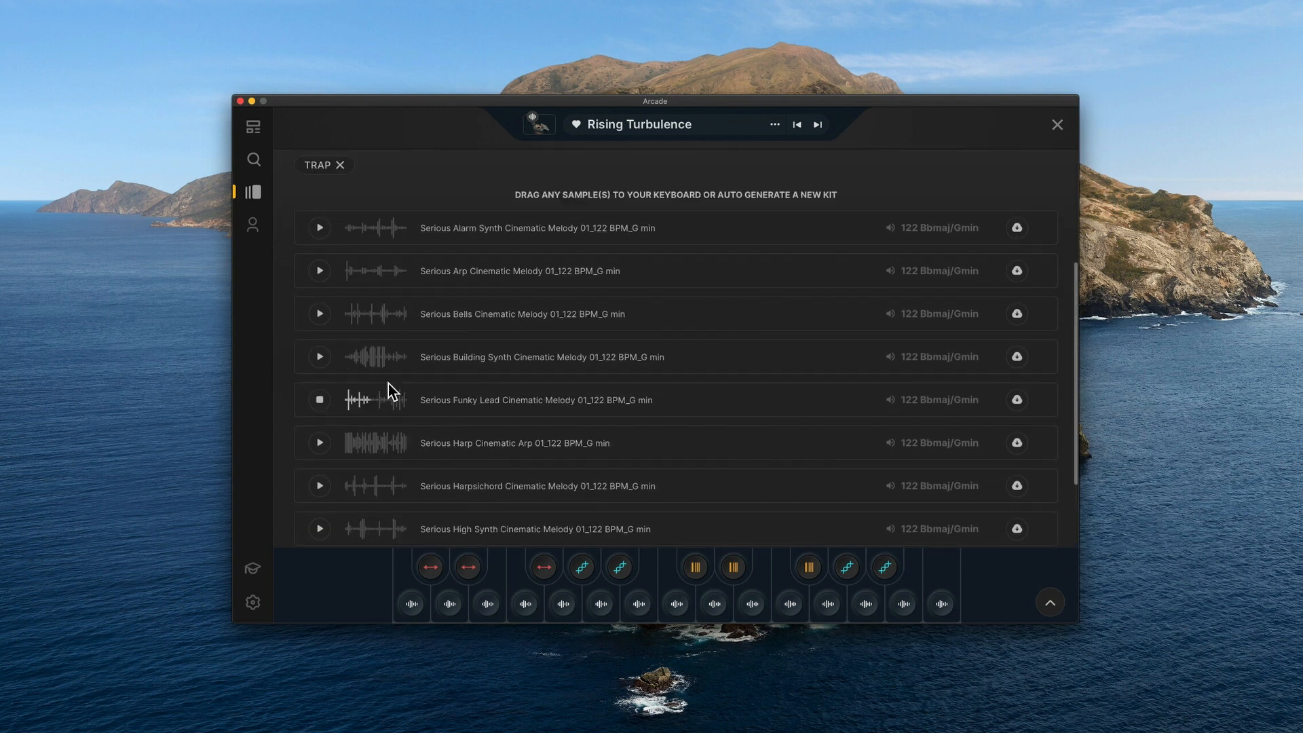
left_click(320, 400)
Preview the Serious Synth Bass Cinematic Bassline and generate a new kit from it.
scroll(518, 452, "down", 5)
scroll(519, 454, "down", 4)
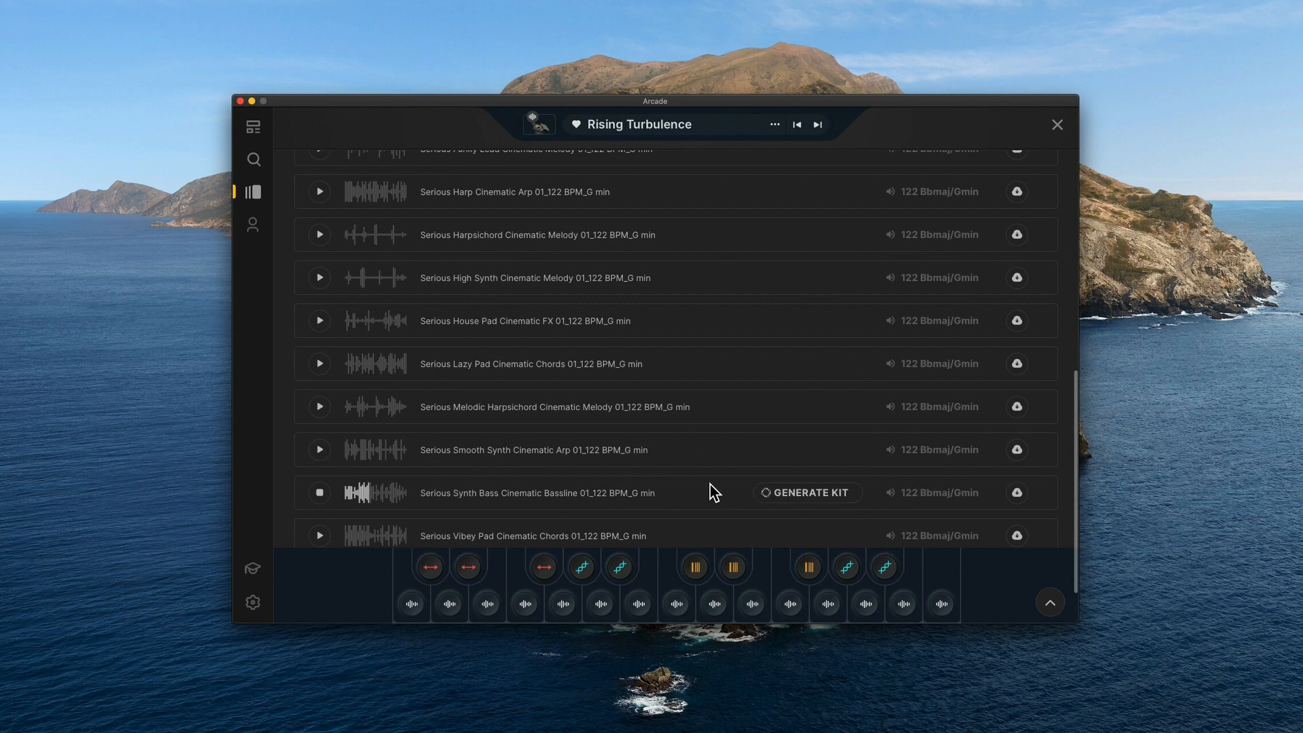
left_click(323, 496)
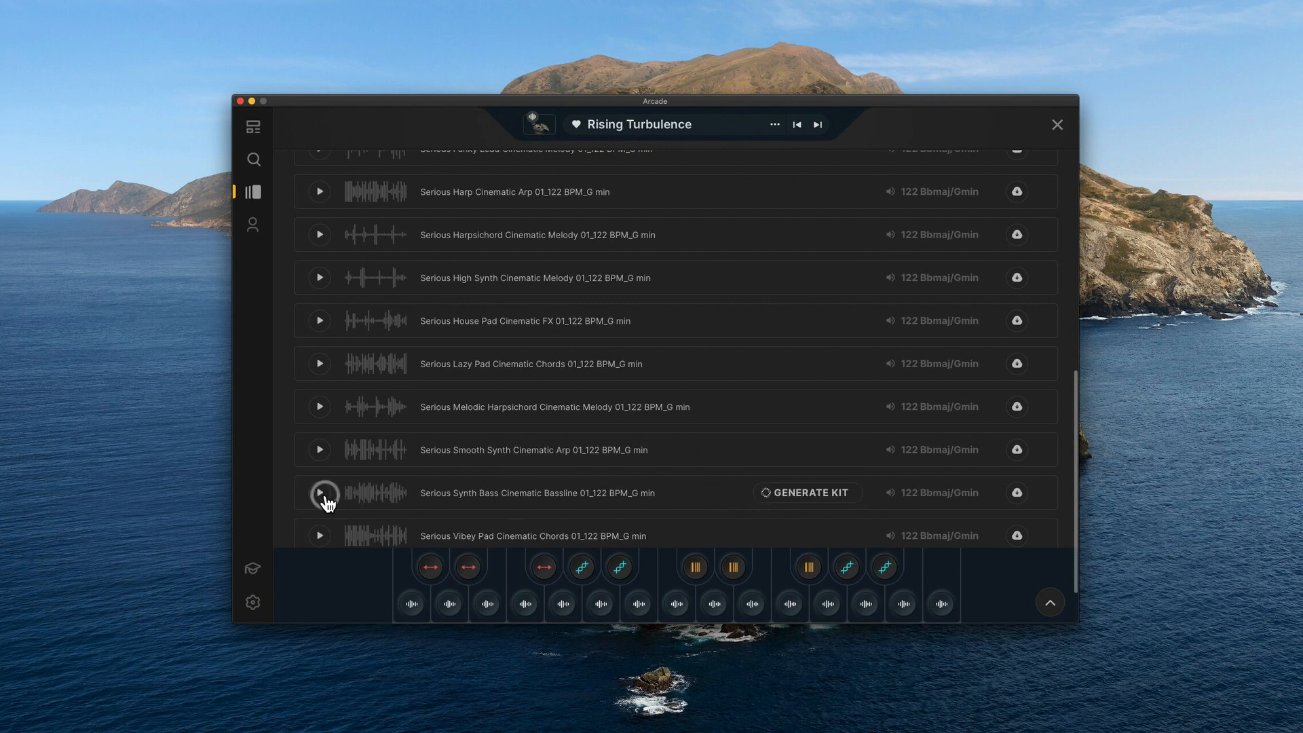
left_click(767, 494)
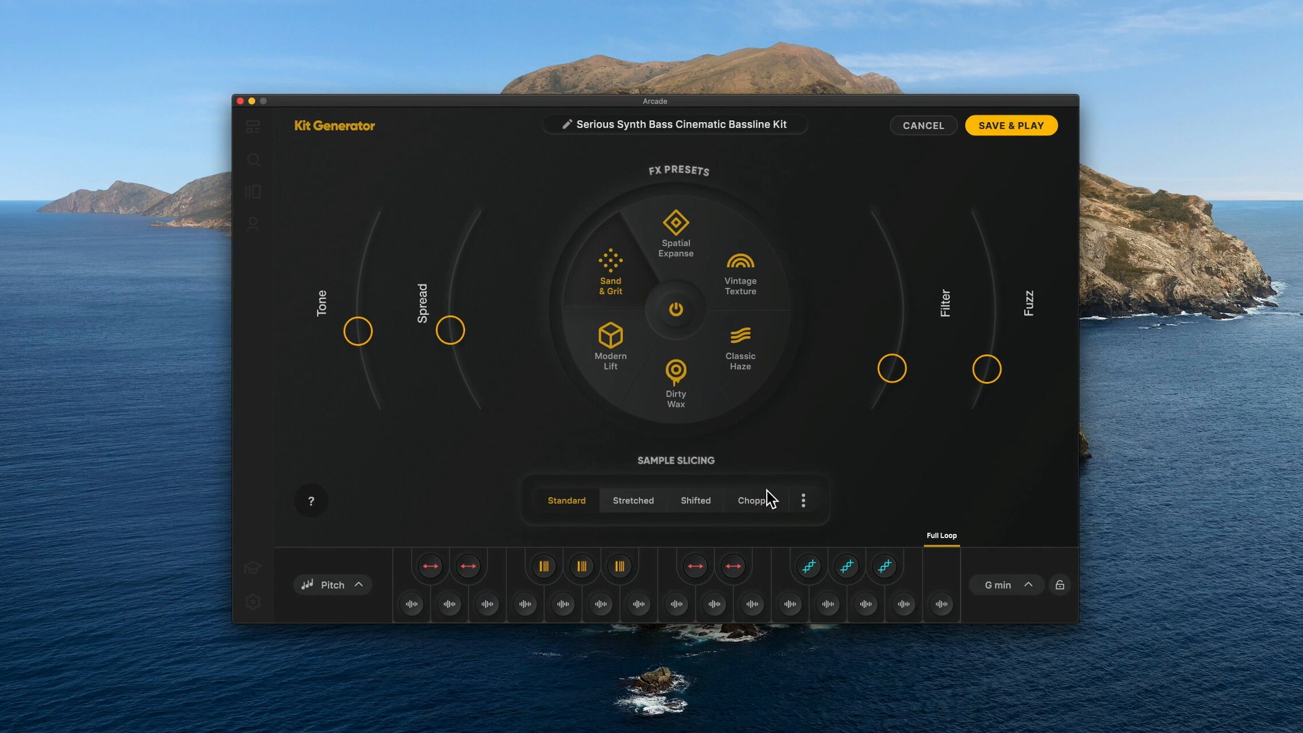
Switch the FX presets off, play the generated kit's keys without effects, and switch the presets back on.
left_click_drag(732, 107, 711, 124)
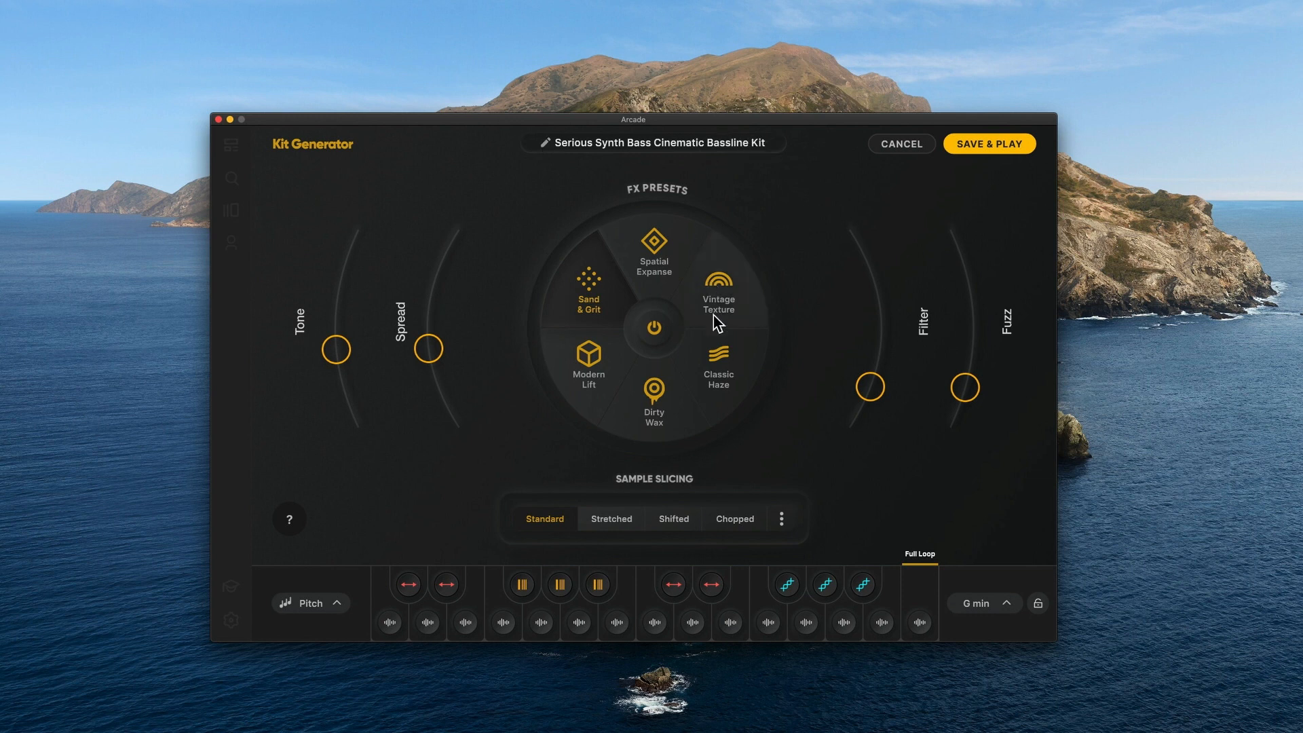
left_click(651, 331)
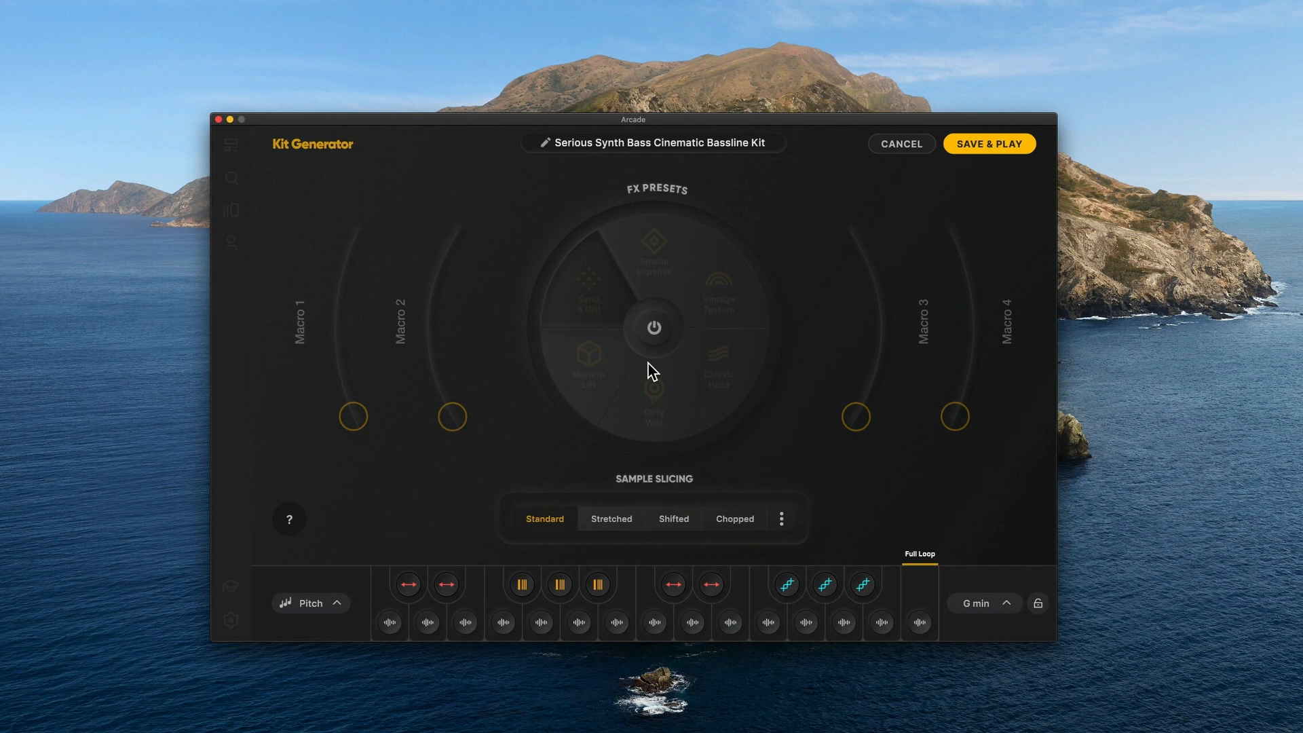
key("d")
key("f")
key("g")
key("h")
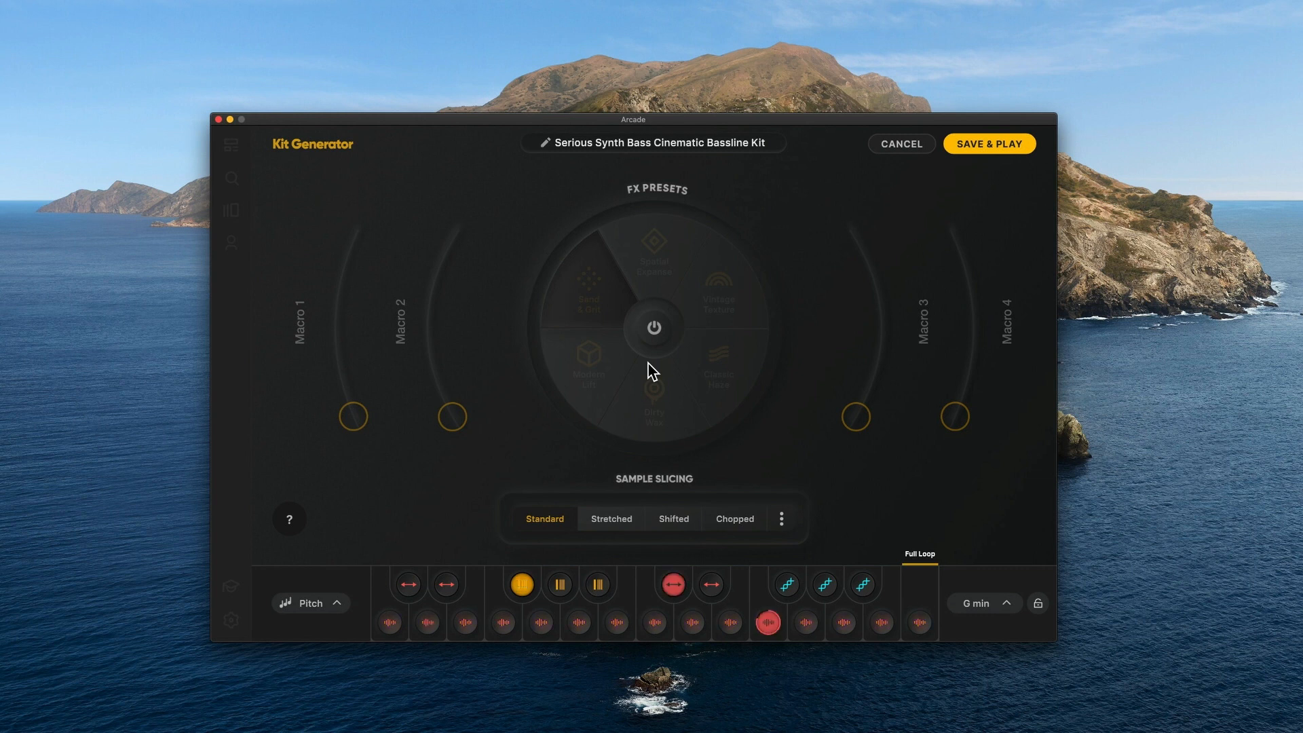
left_click(656, 332)
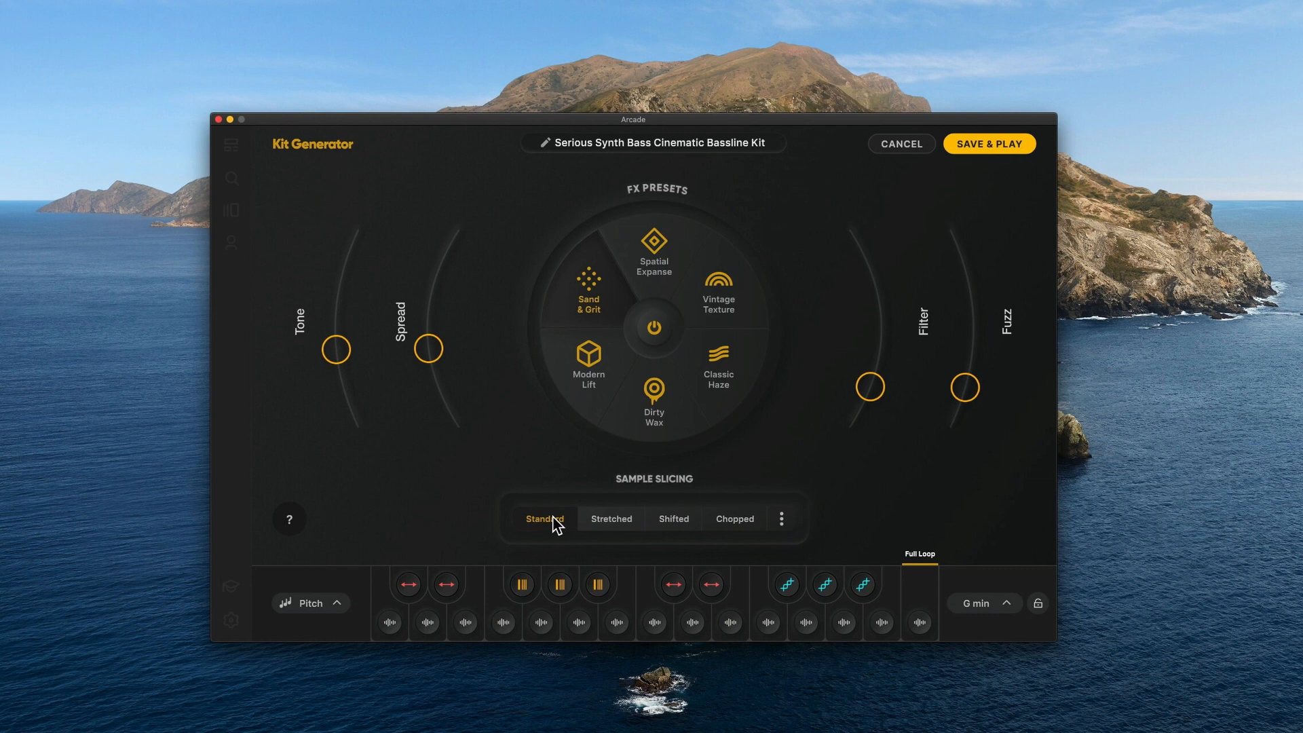
Set the kit's BPM to 125, choose D Maj as its key, and close the BPM and key settings.
left_click(781, 520)
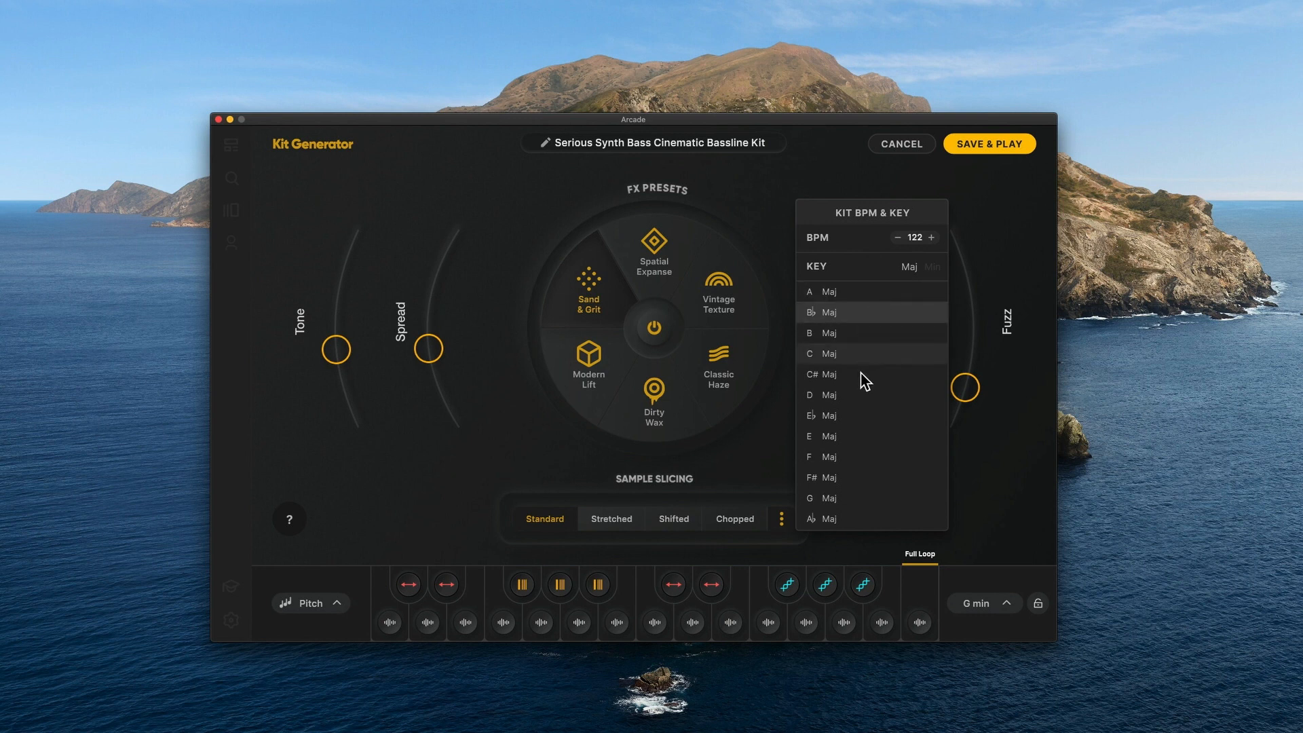
left_click(932, 237)
left_click(931, 237)
left_click(932, 237)
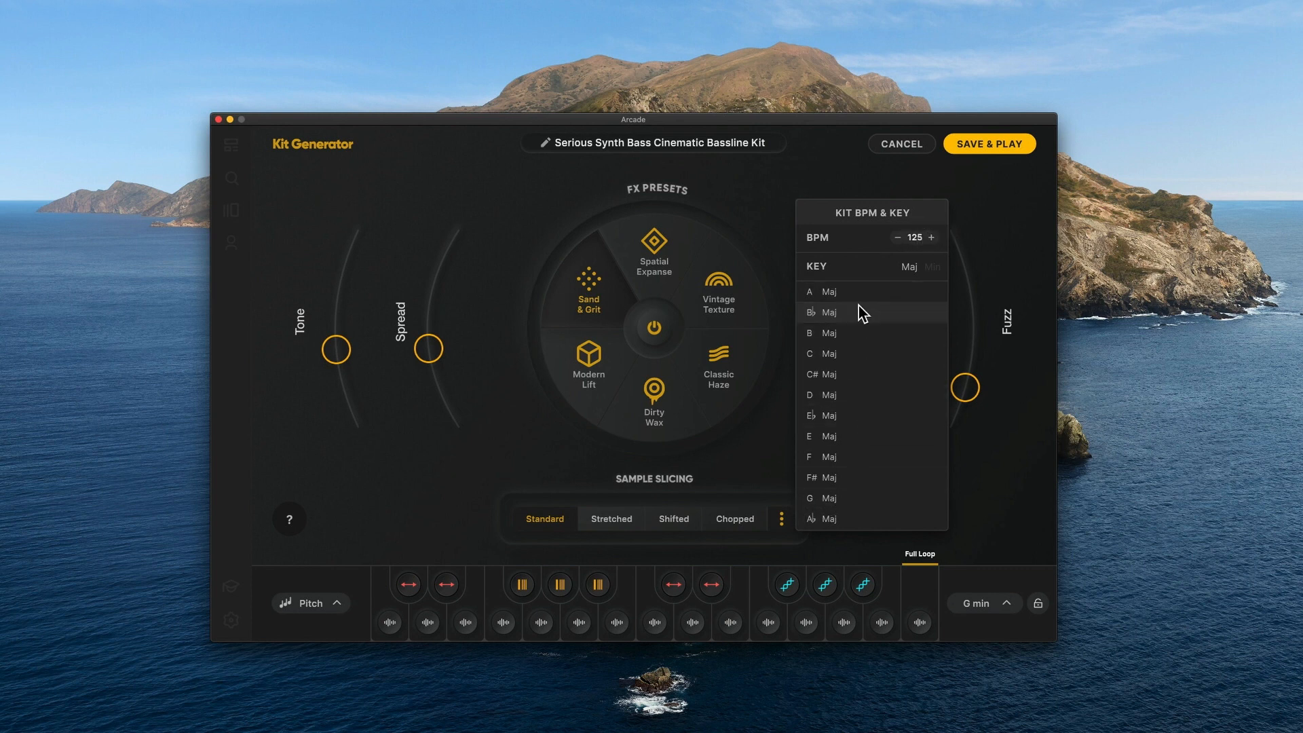
left_click(842, 397)
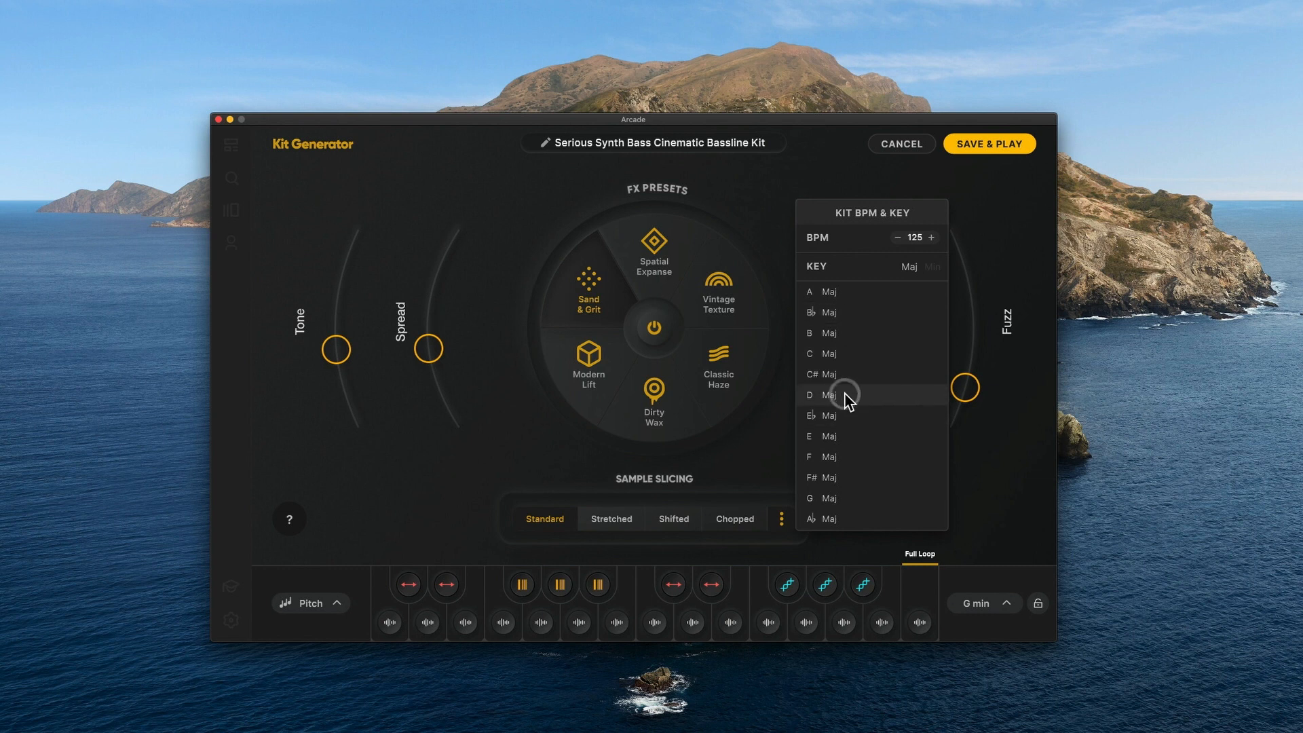
left_click(770, 417)
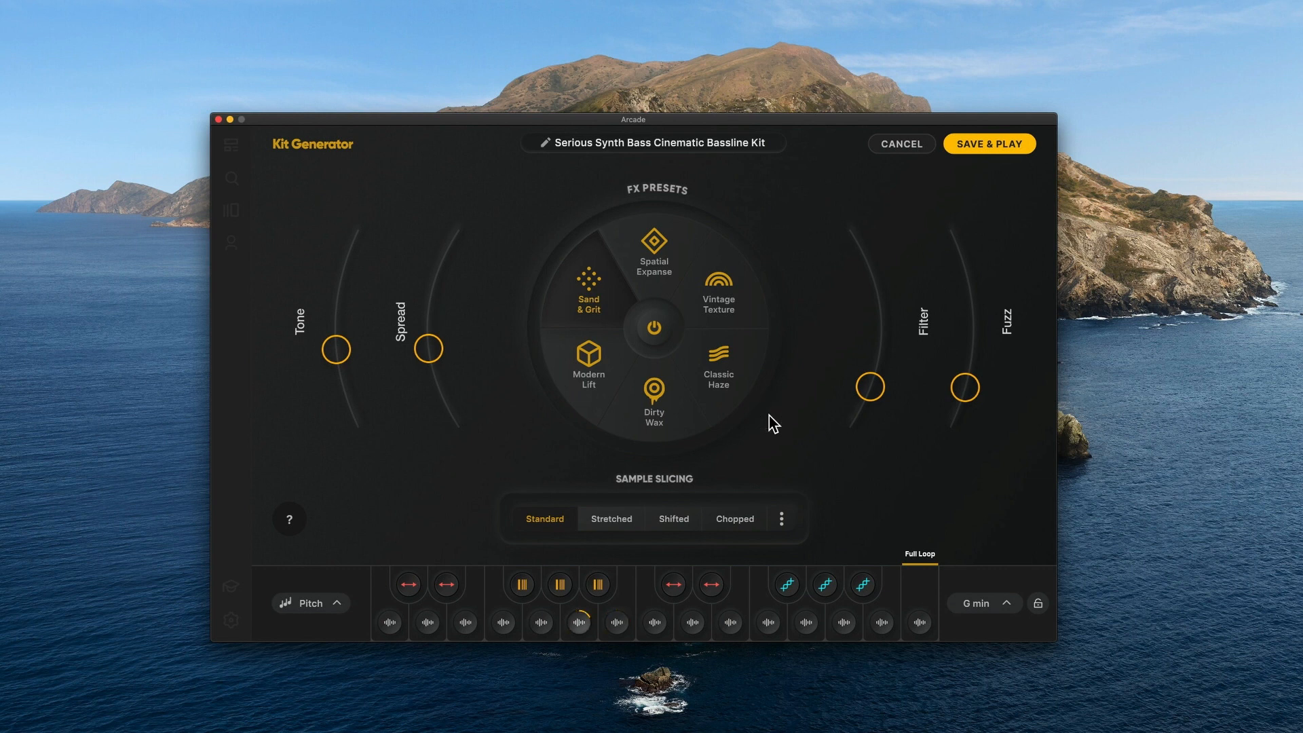
Try the Spatial Expanse and Vintage Texture FX presets, adjusting macros such as Sirens, Air and Vintage.
left_click(661, 252)
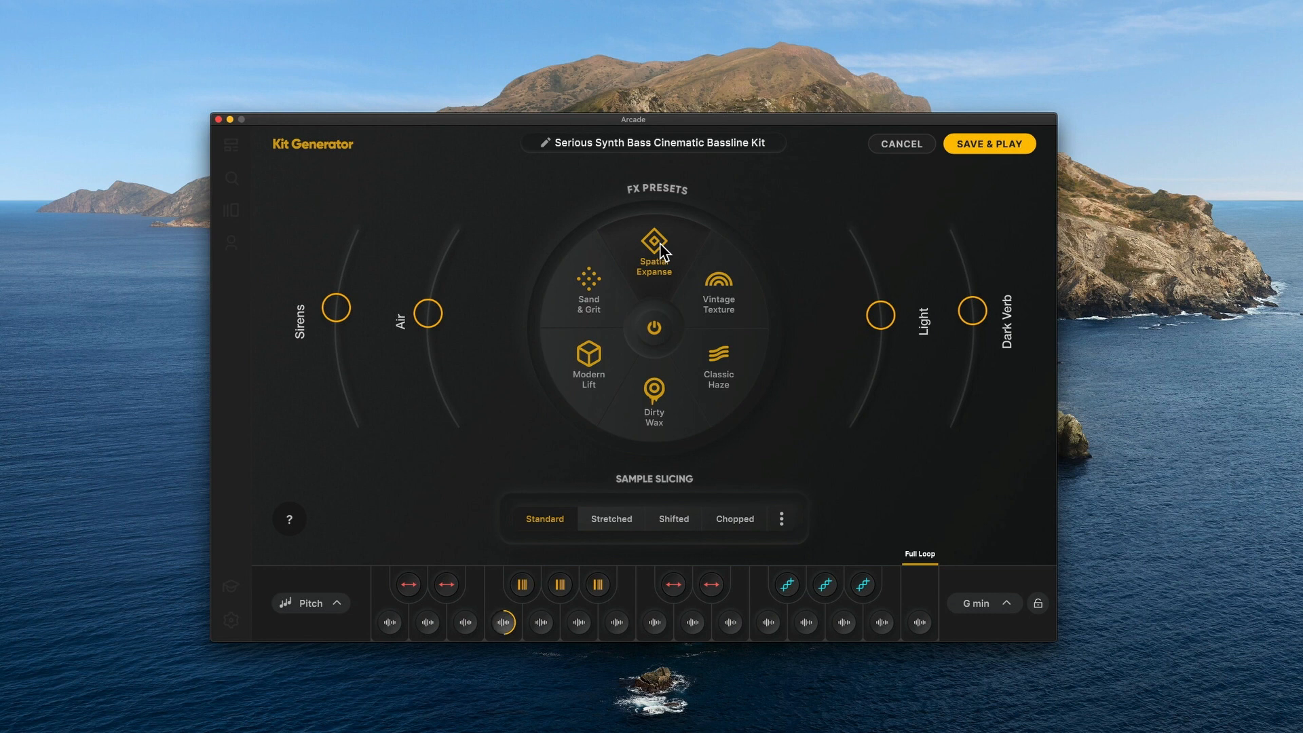
left_click(694, 303)
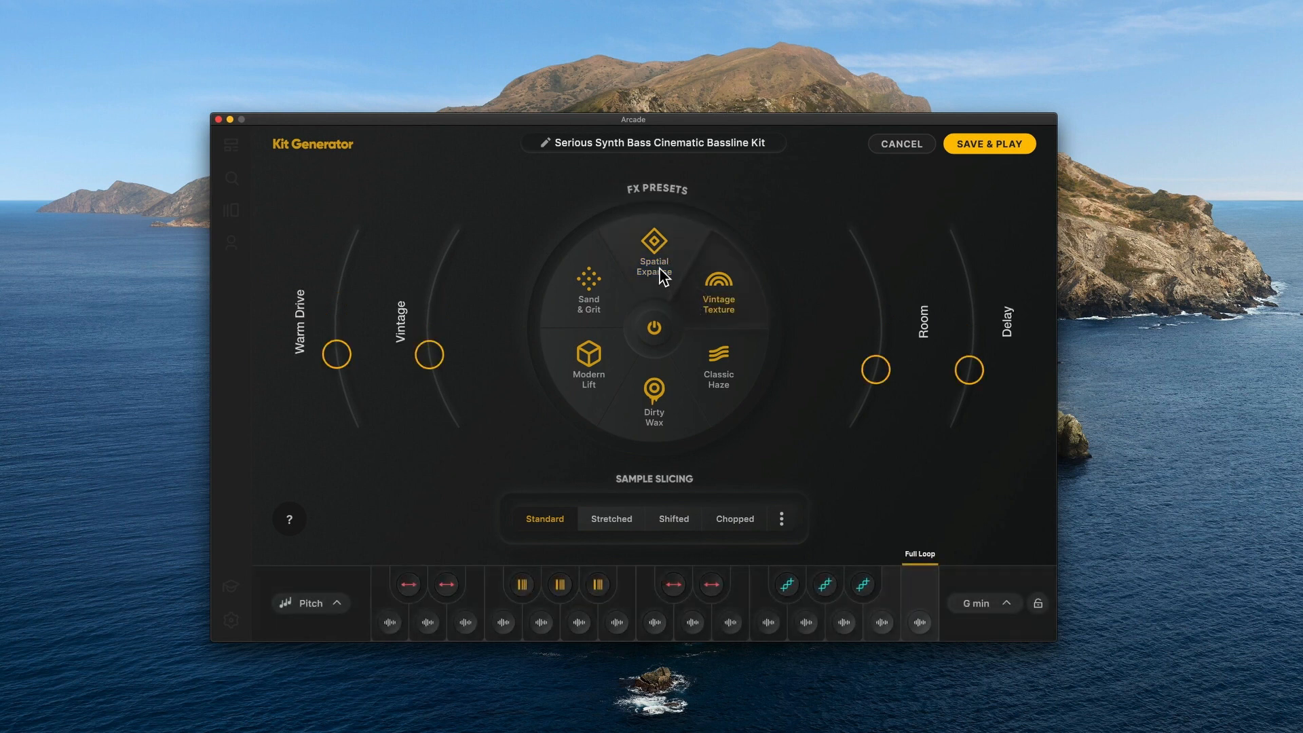
left_click_drag(430, 355, 430, 314)
left_click_drag(340, 354, 355, 410)
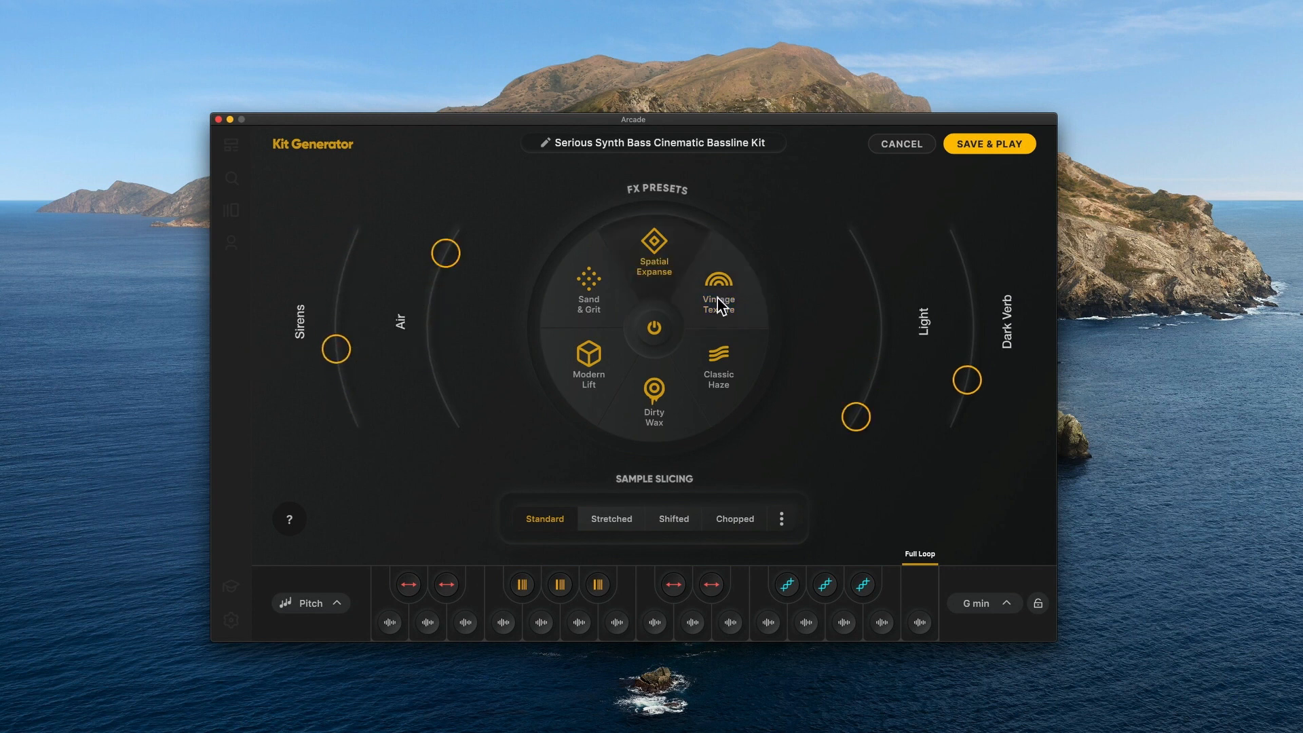
Apply the Vintage Texture FX preset and raise its Warm Drive, Room and Delay macros.
left_click(719, 305)
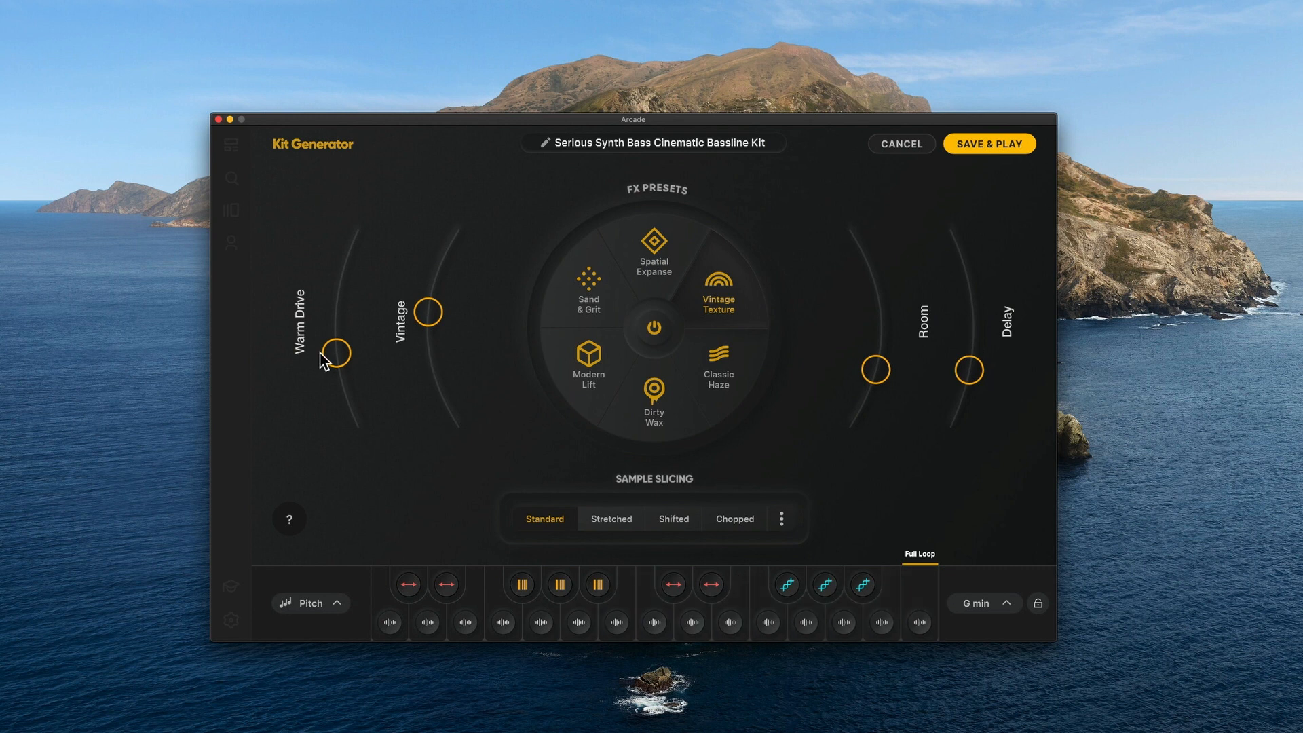
left_click_drag(327, 357, 332, 277)
left_click_drag(874, 370, 899, 330)
left_click_drag(969, 370, 983, 263)
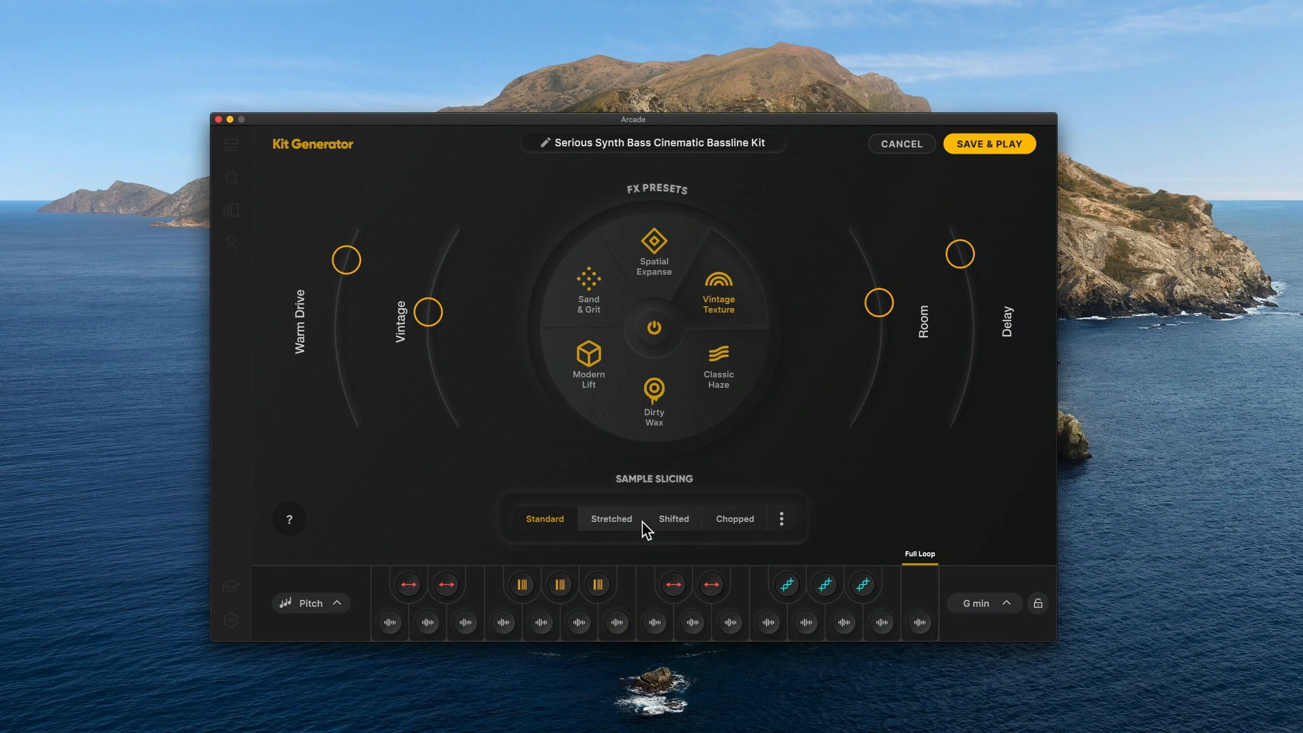
Apply the Classic Haze FX preset, raise Filter Sweep to about halfway and lower Pump Verb to its minimum.
left_click(706, 377)
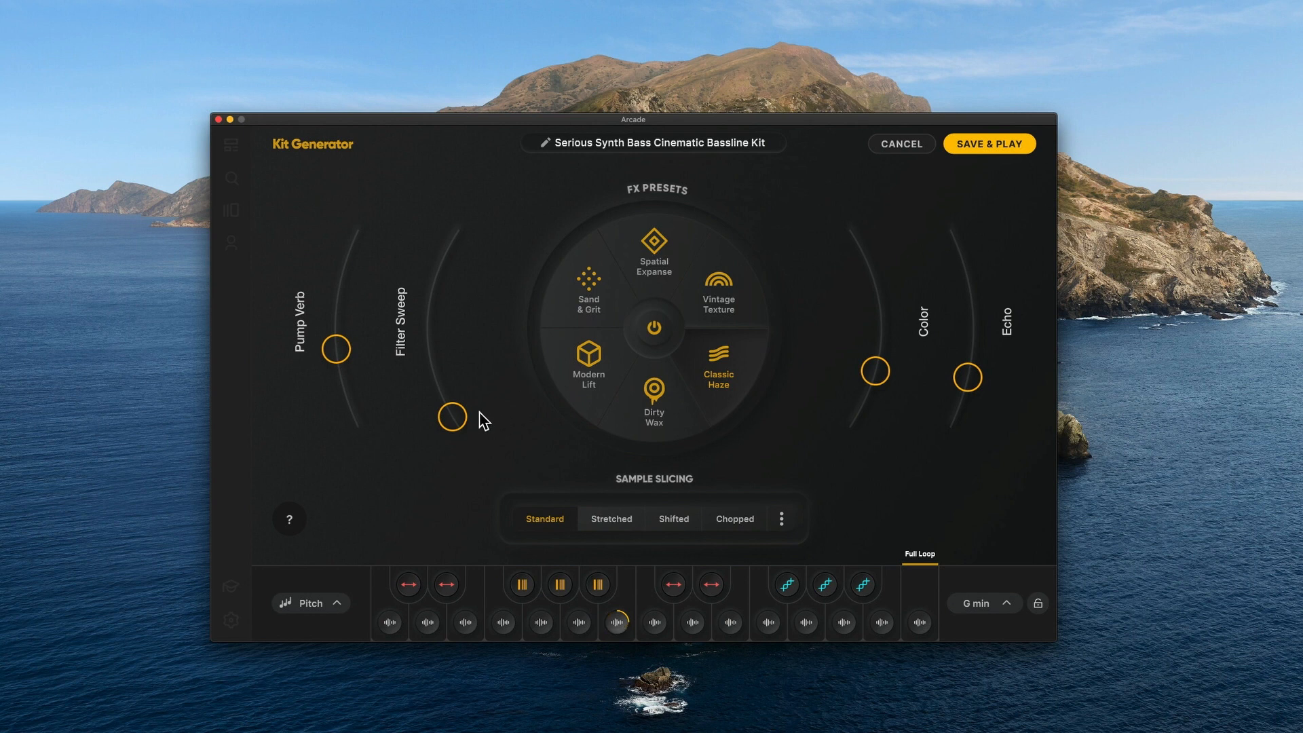
left_click_drag(450, 413, 432, 276)
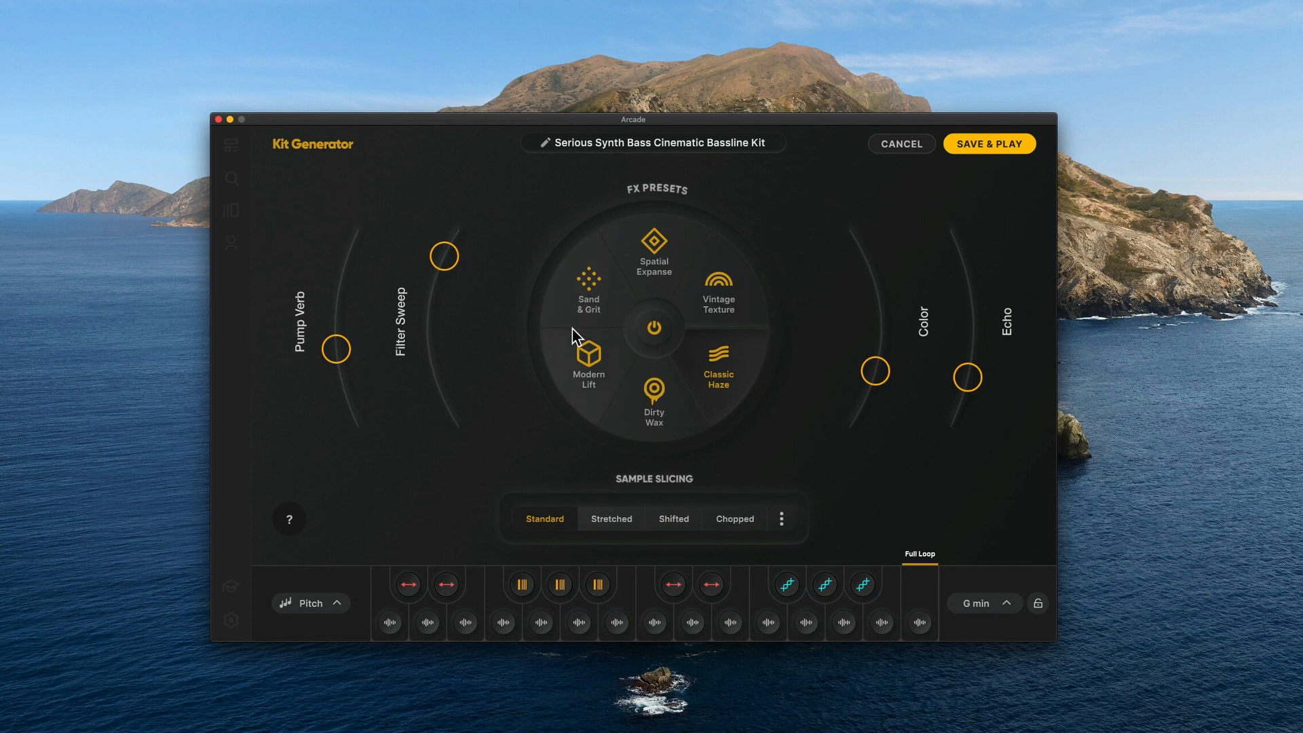
left_click_drag(447, 265, 444, 310)
left_click_drag(348, 353, 348, 420)
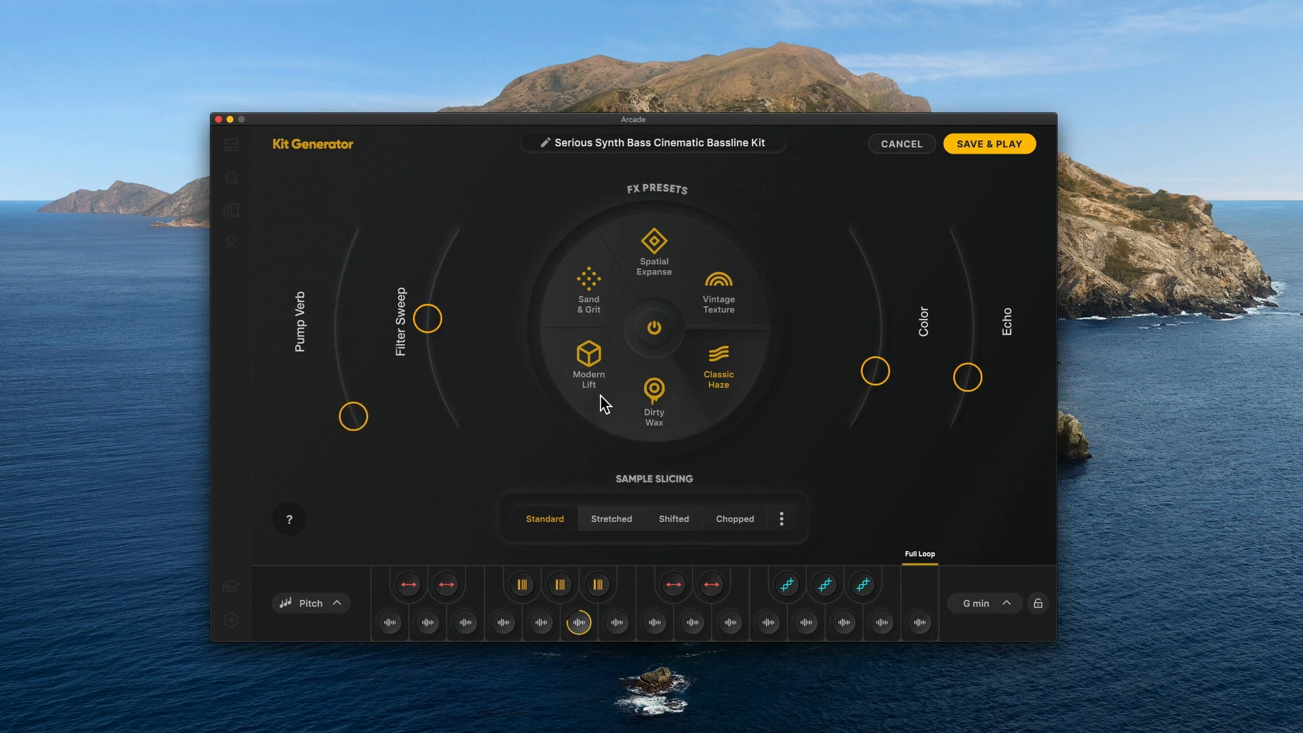
Apply the Dirty Wax FX preset and raise its Warped and Speaker macros.
left_click(635, 410)
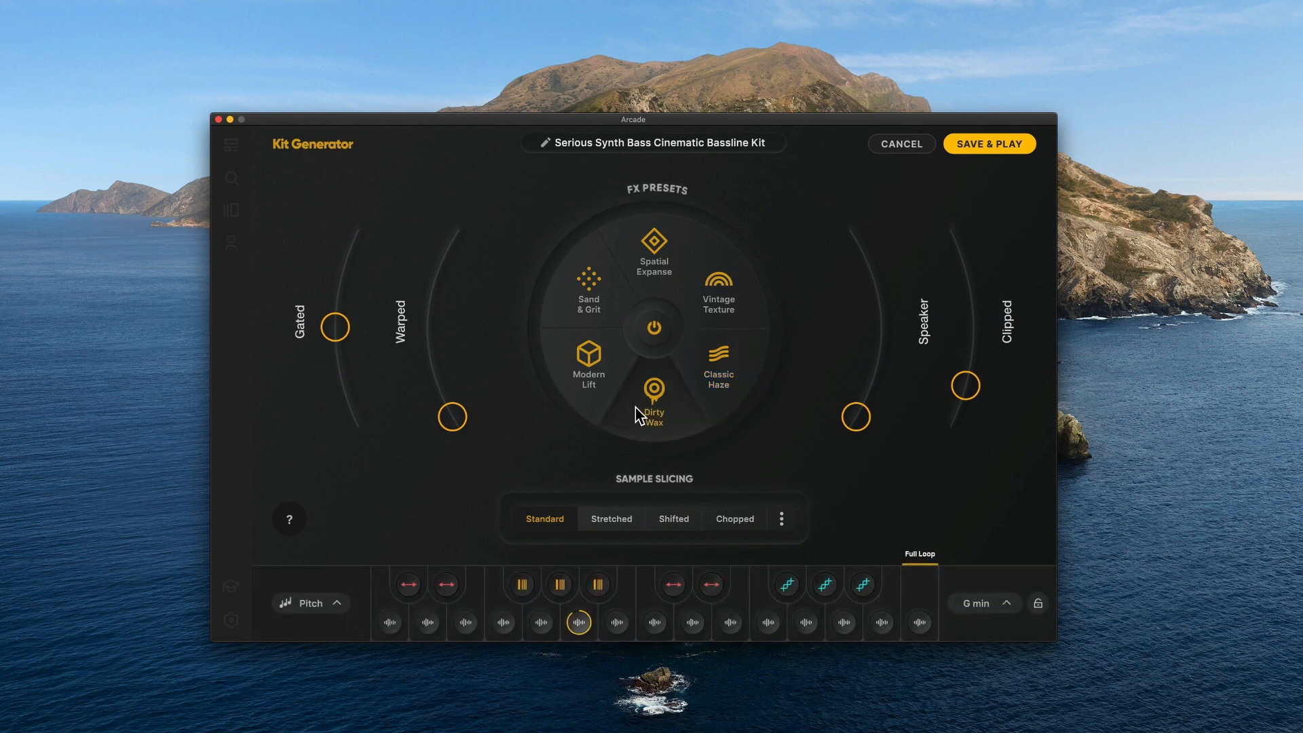
left_click_drag(454, 402, 433, 367)
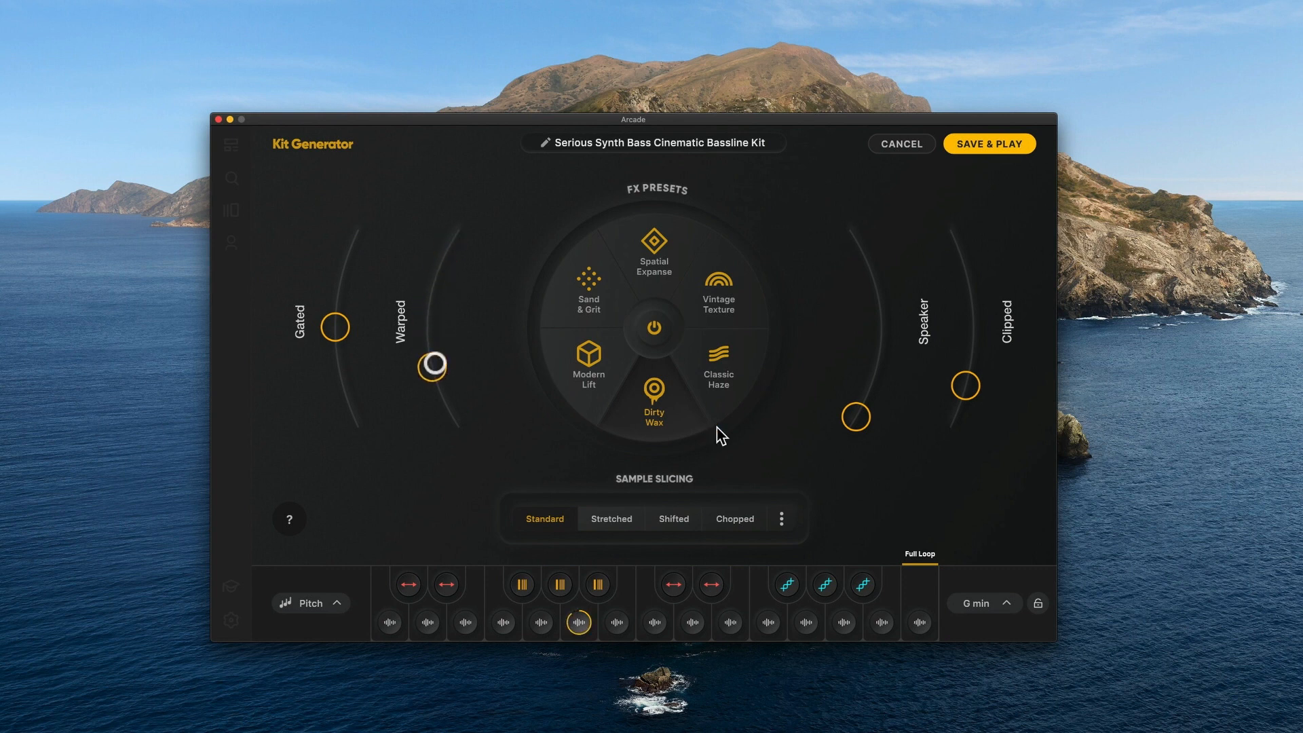
left_click_drag(851, 422, 863, 375)
mouse_move(865, 329)
left_mouse_down()
mouse_move(854, 246)
mouse_move(857, 353)
mouse_move(837, 416)
mouse_move(860, 303)
mouse_move(858, 317)
left_mouse_up()
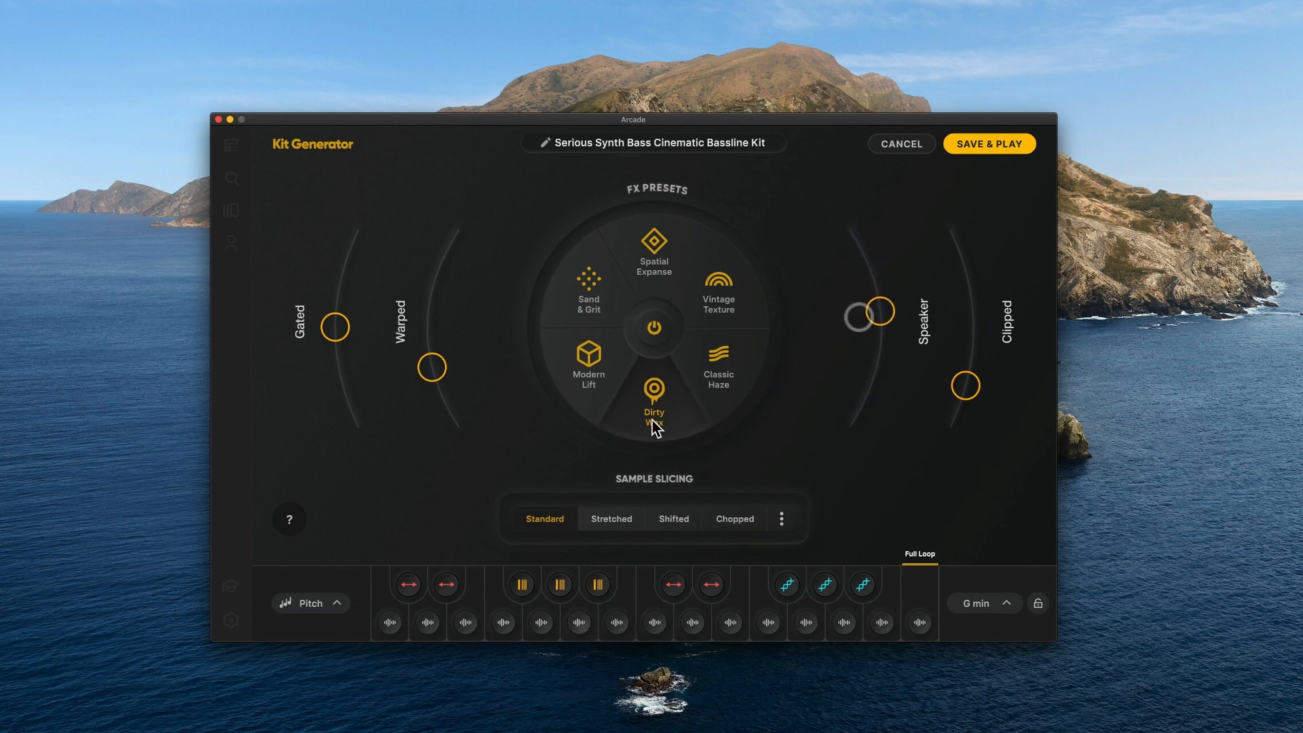
Apply the Modern Lift FX preset and raise its Radio macro to well above halfway.
left_click(603, 363)
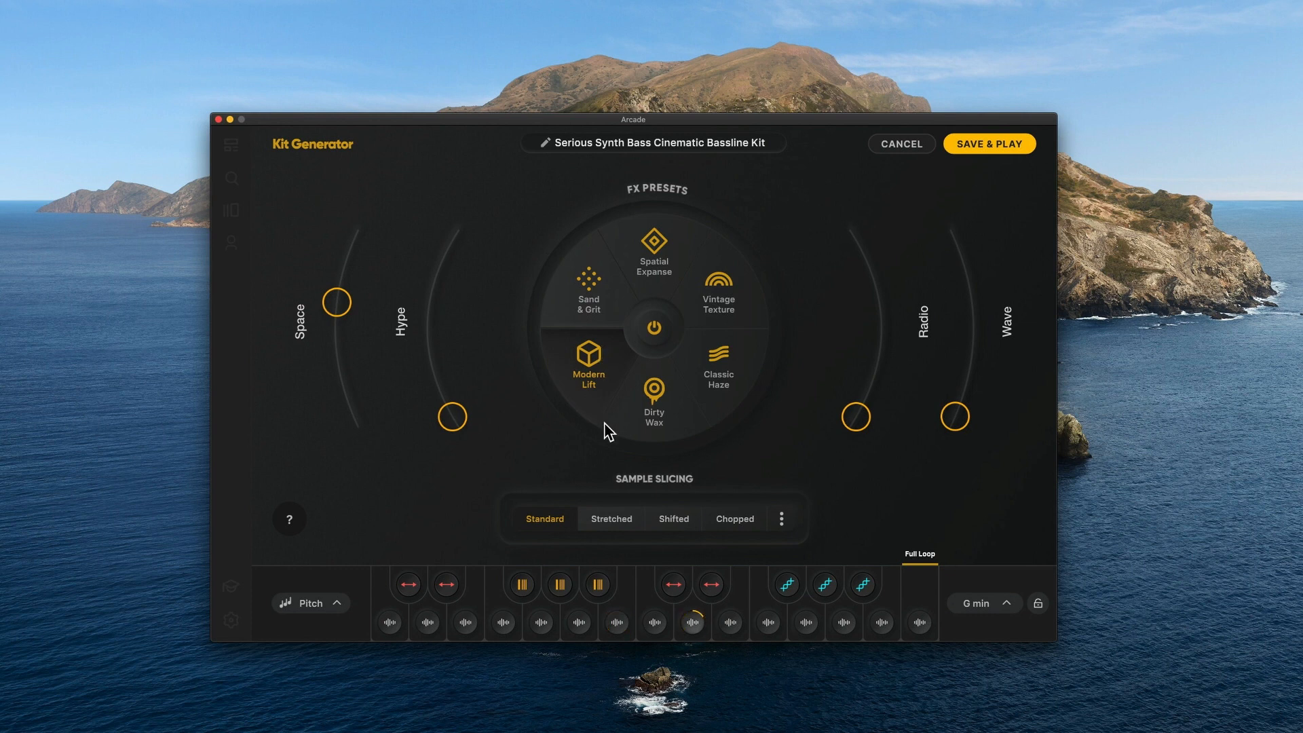
left_click_drag(882, 417, 898, 282)
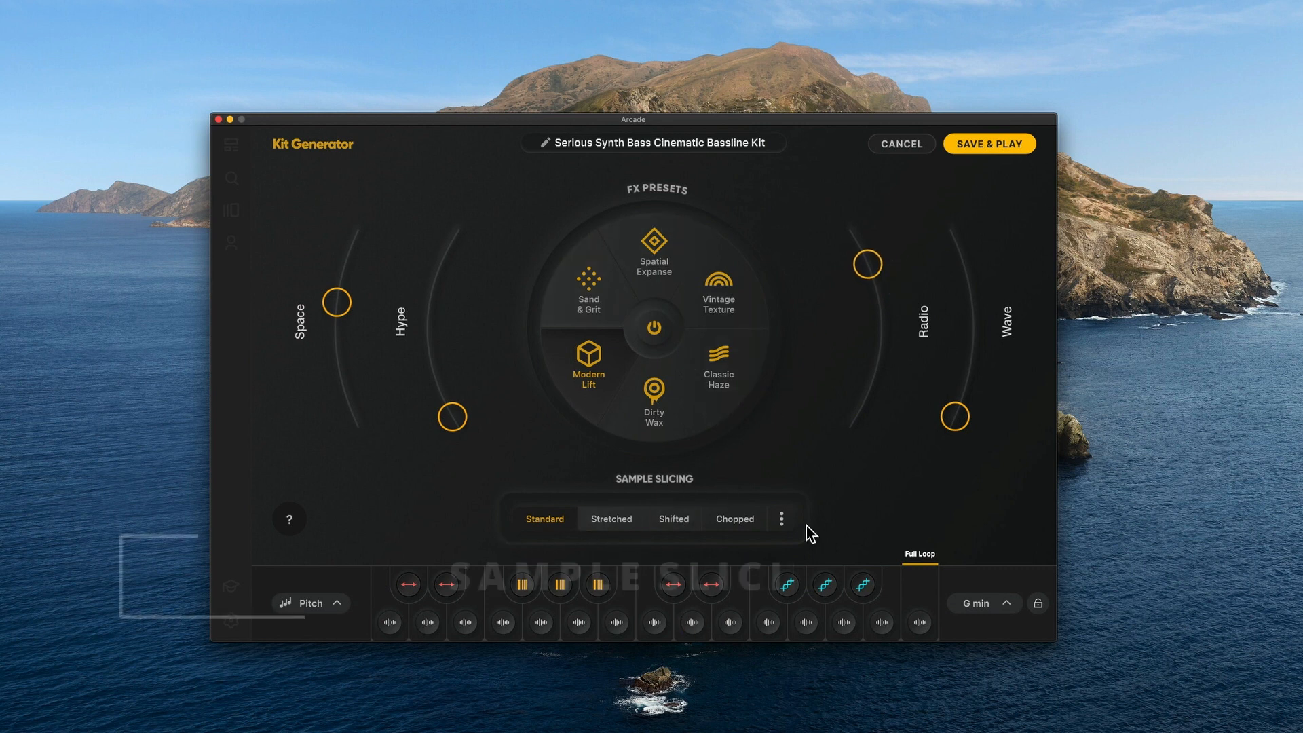
Try the Stretched and Shifted sample slicing modes on the bassline kit.
left_click(599, 518)
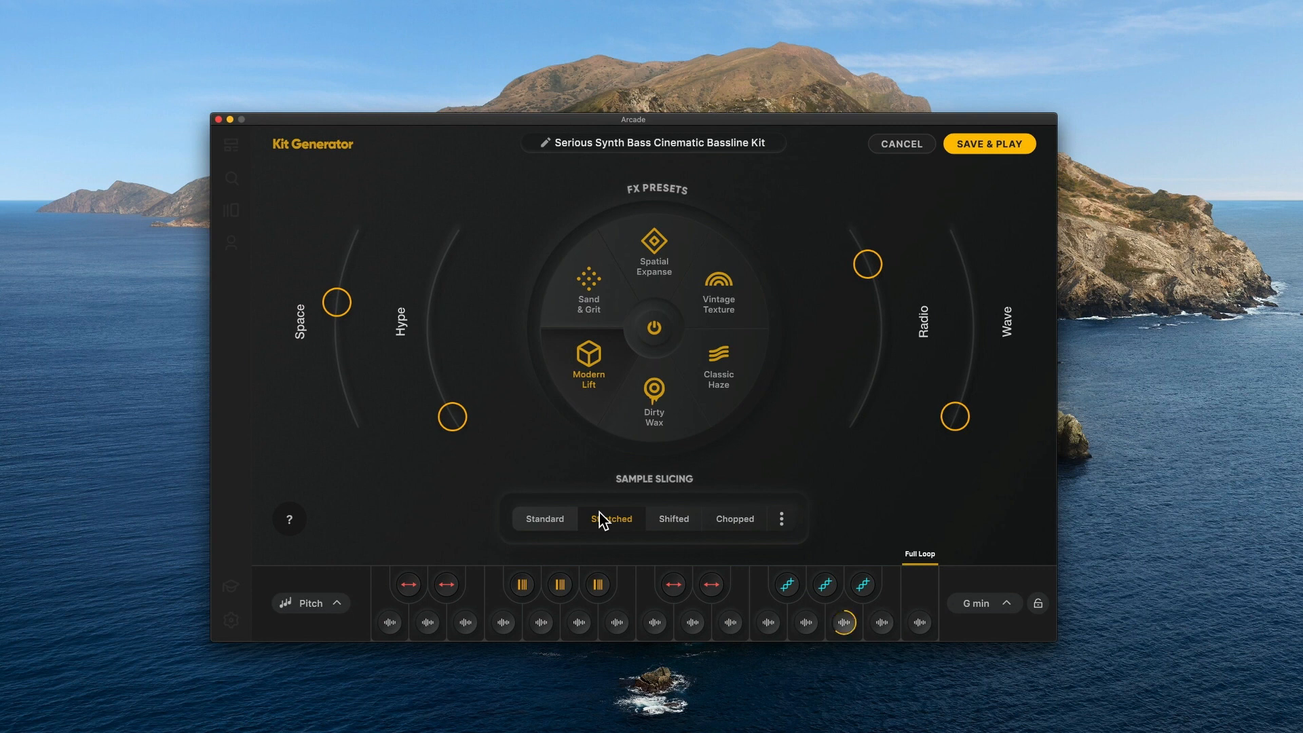
left_click(673, 584)
left_click(687, 518)
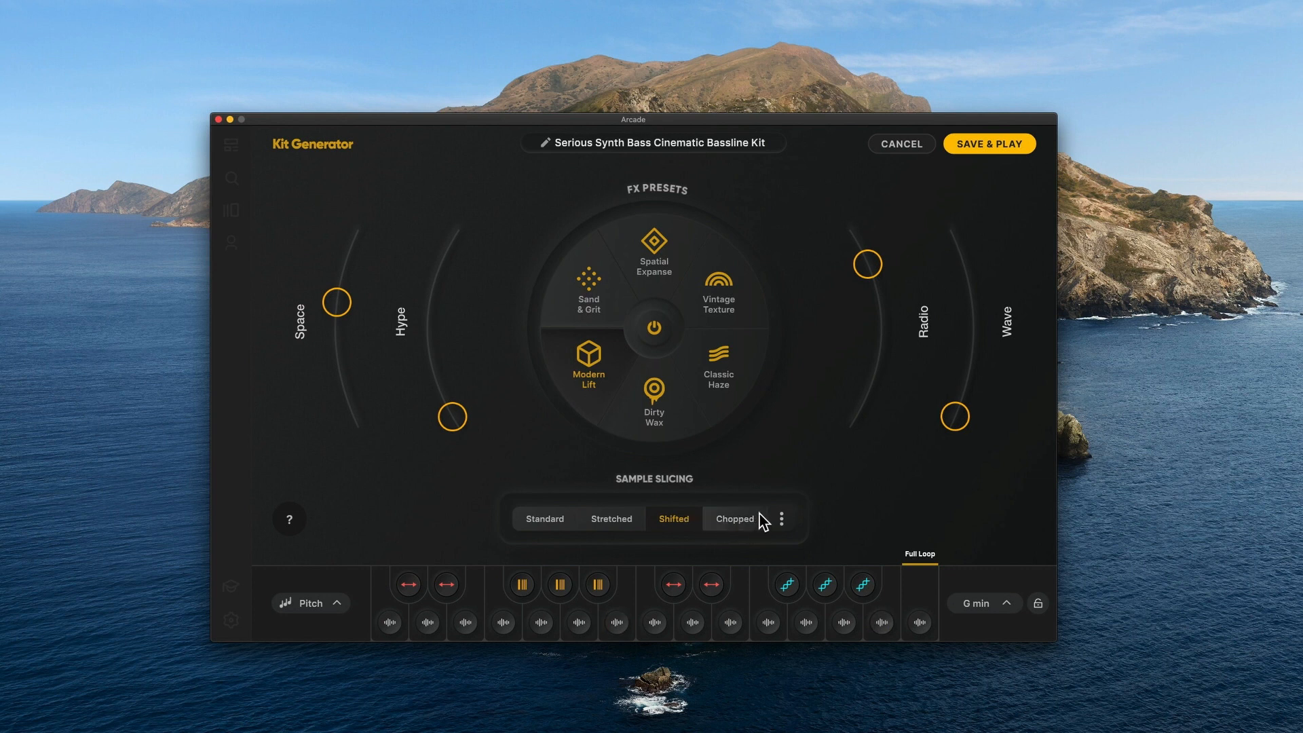
Set the generated kit's key to A minor in its BPM and key options.
left_click(781, 519)
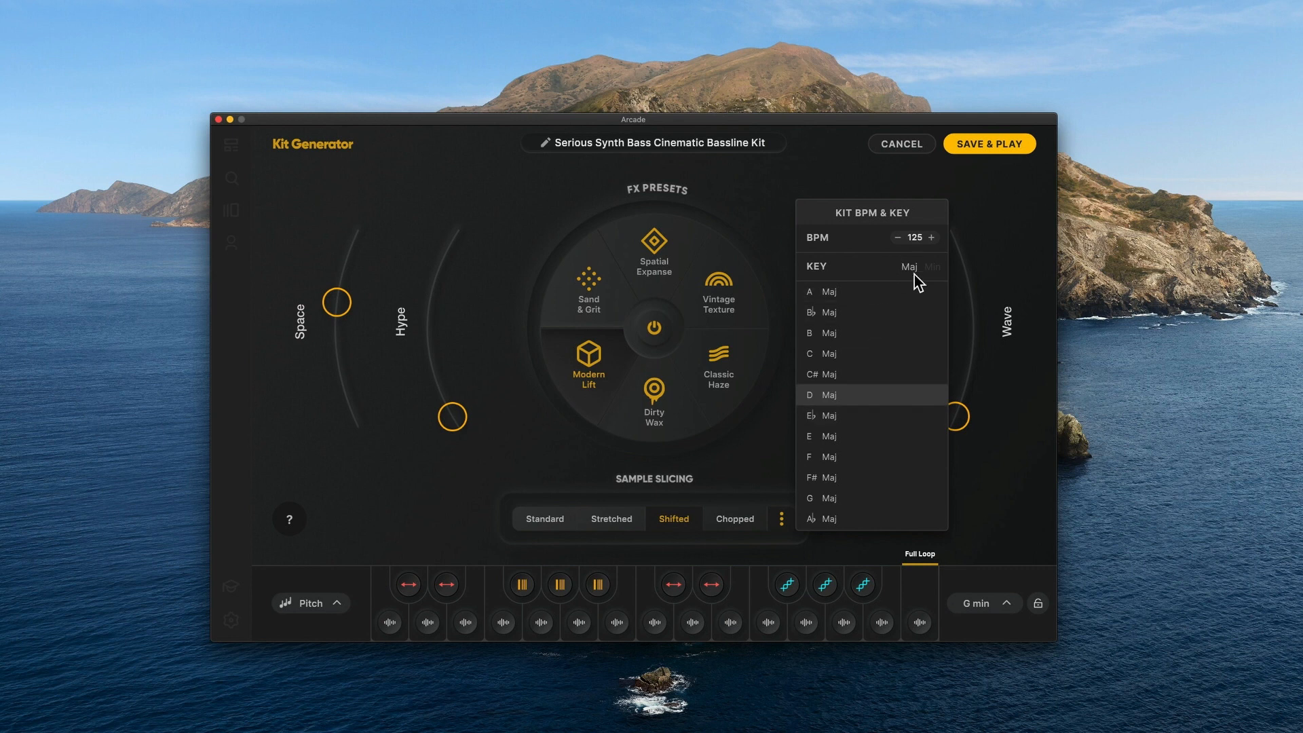
left_click(929, 267)
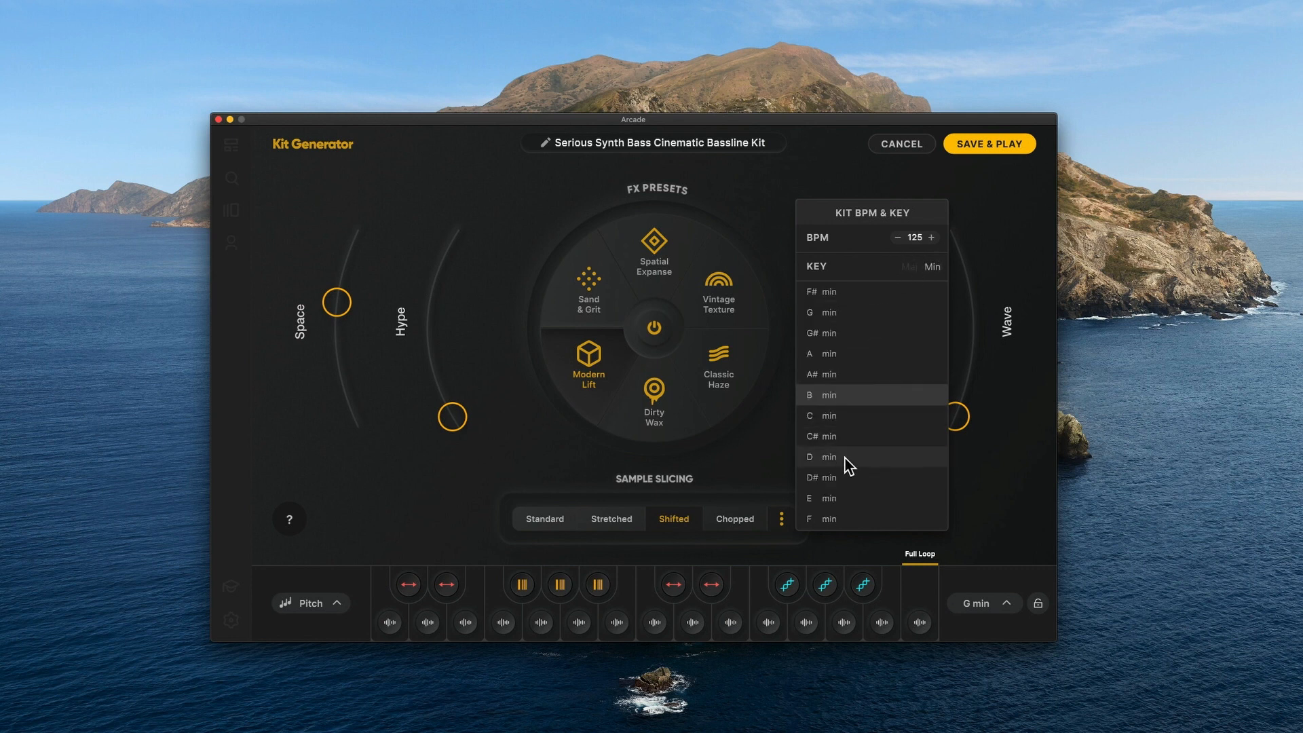
left_click(848, 358)
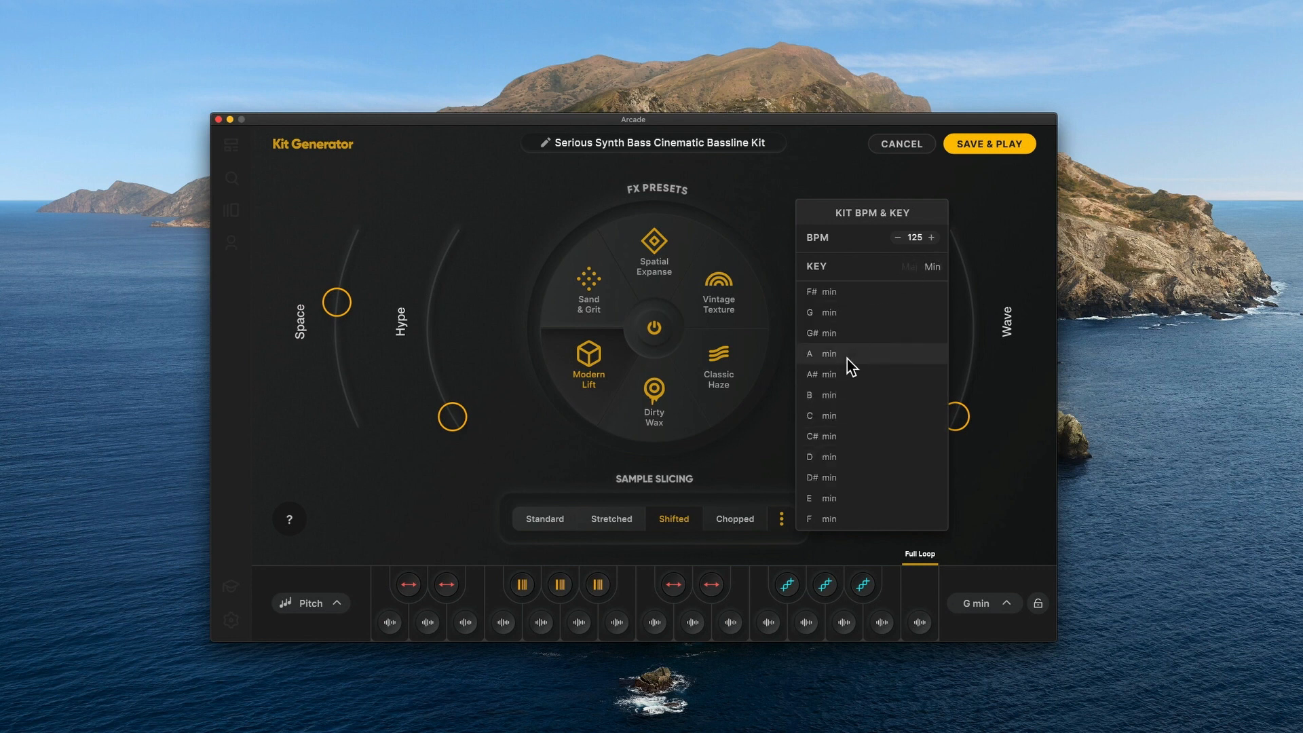
left_click(789, 397)
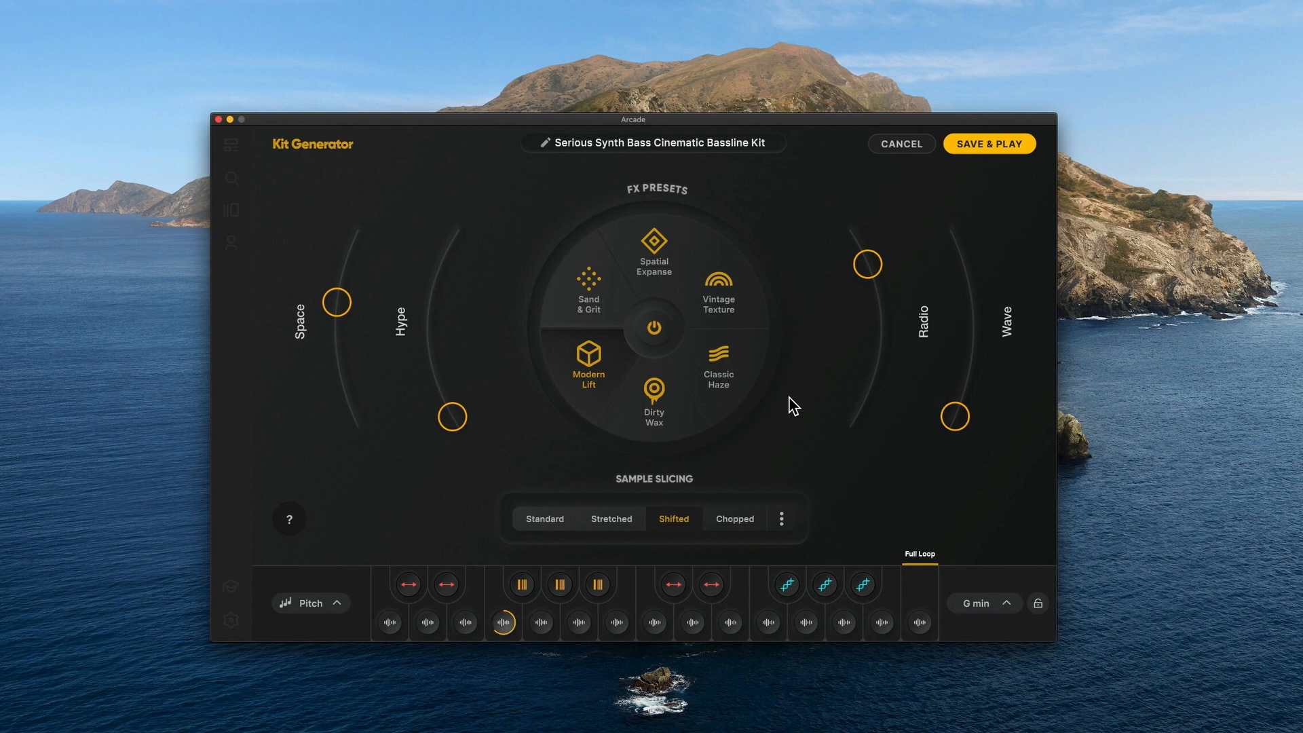
Switch the sample slicing to Chopped and save the generated kit for playing.
left_click(747, 520)
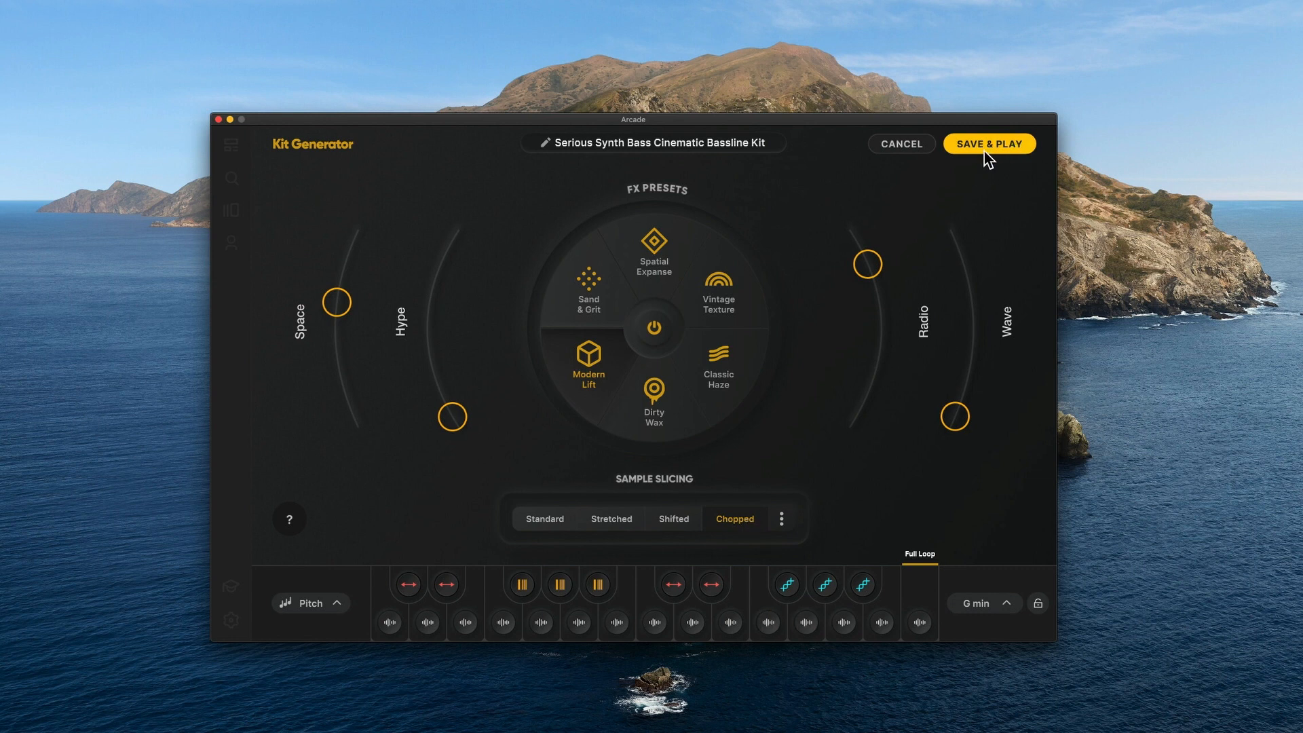
left_click(961, 149)
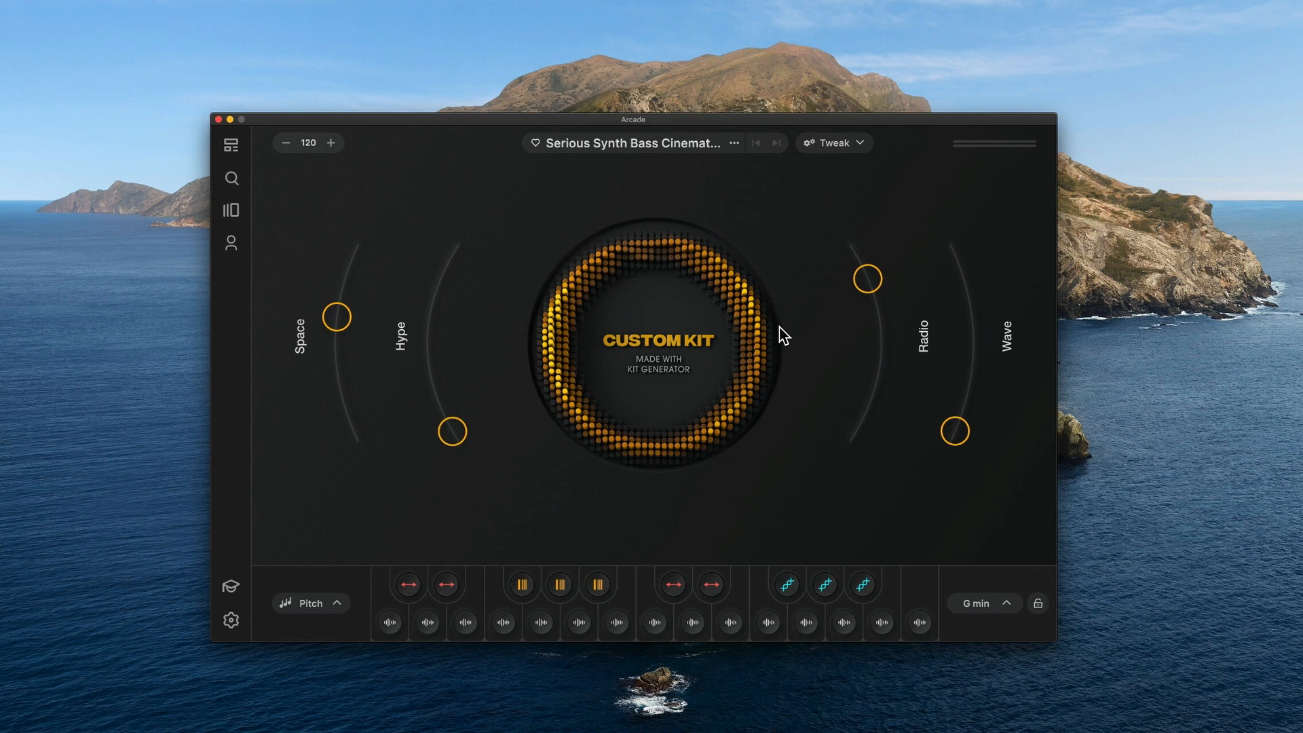
Play the custom kit, lower its Space macro close to the minimum and raise Hype to near the maximum.
key("a")
key("s")
left_click_drag(338, 318, 340, 407)
left_click_drag(452, 431, 439, 285)
View the custom kit's sample edit settings, and find the saved sampler kits in Your Stuff.
left_click(852, 148)
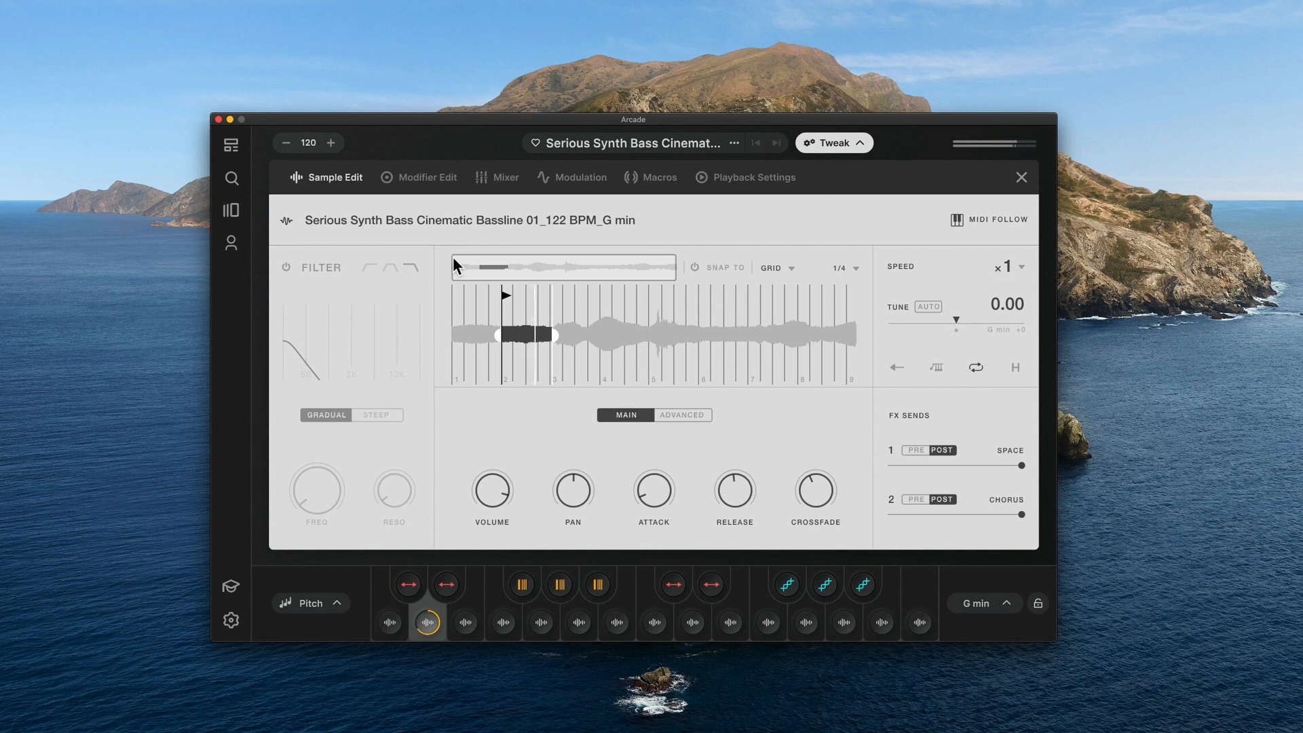
left_click(824, 150)
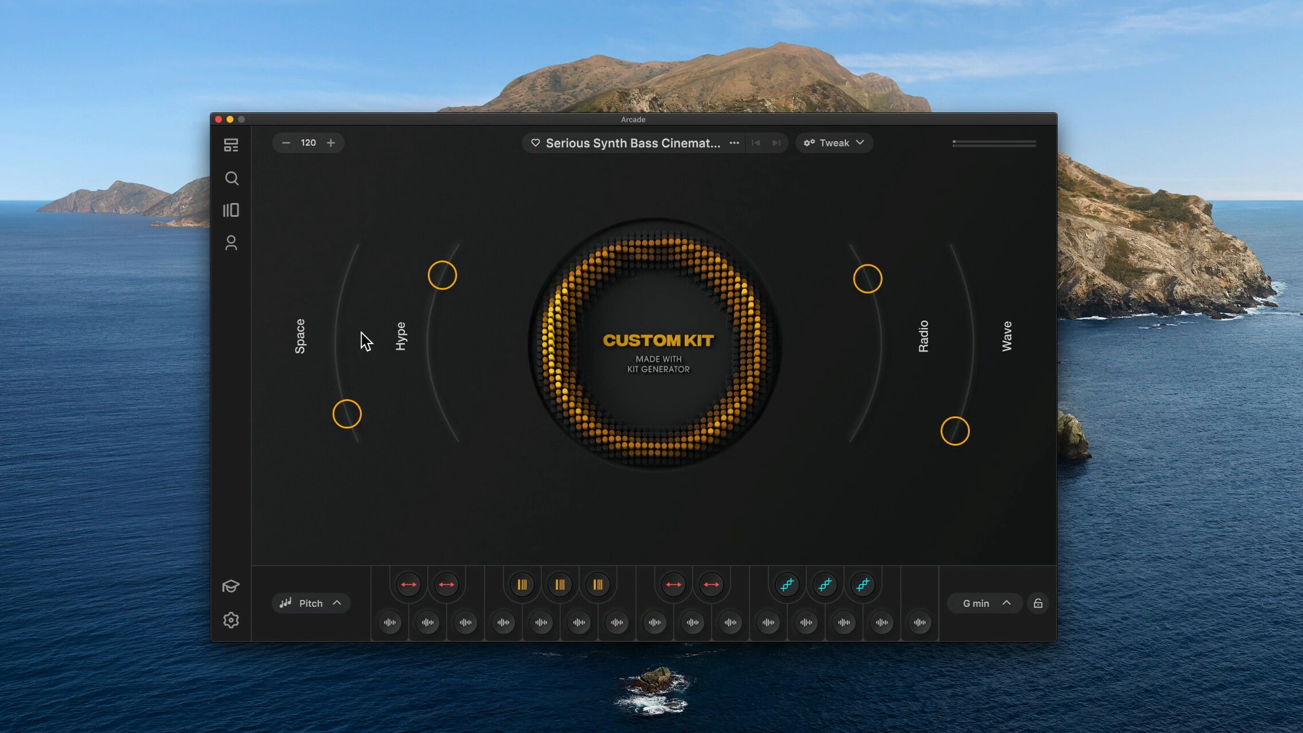
left_click(230, 212)
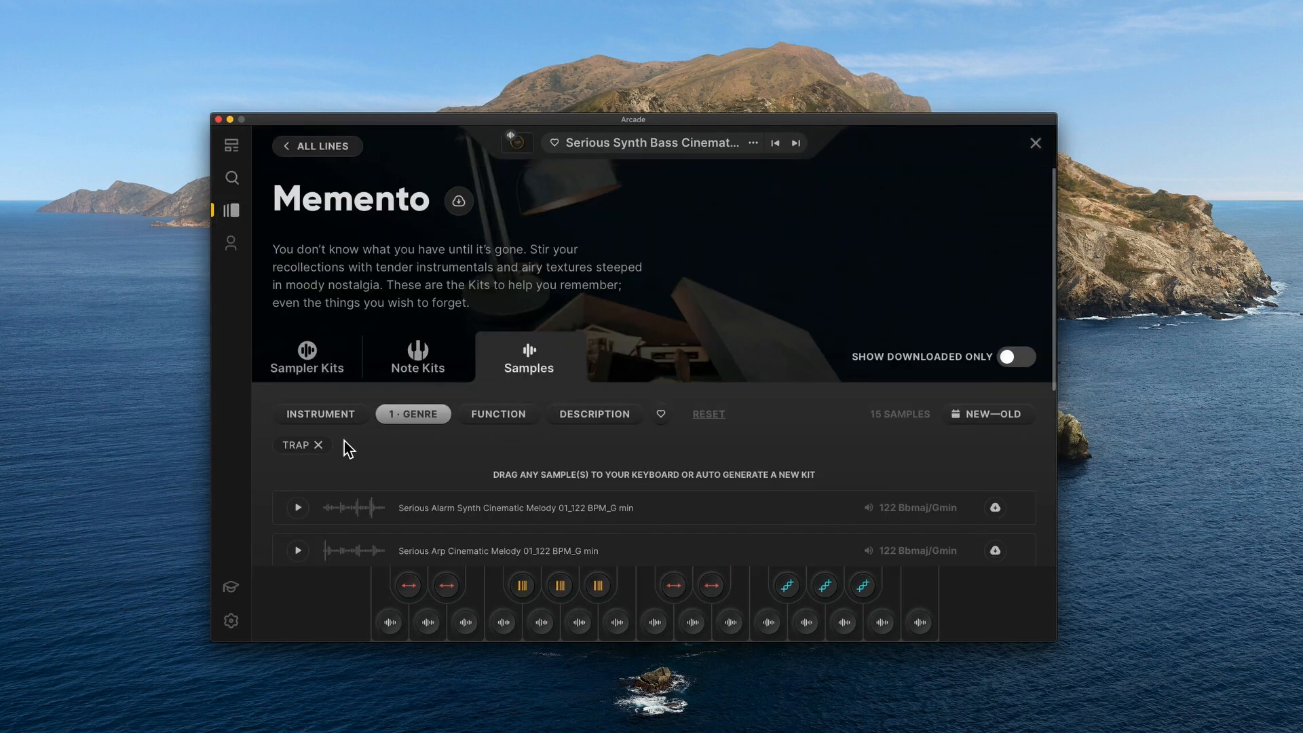
key("Escape")
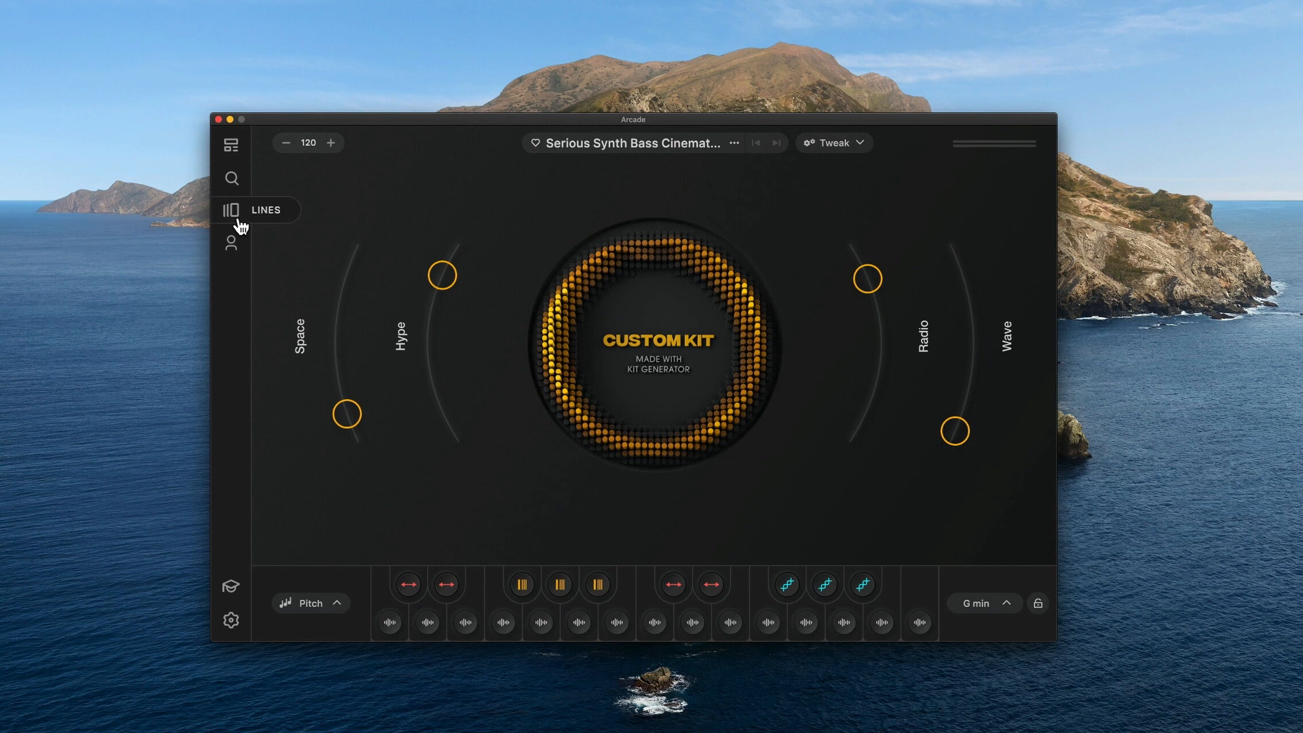
left_click(237, 256)
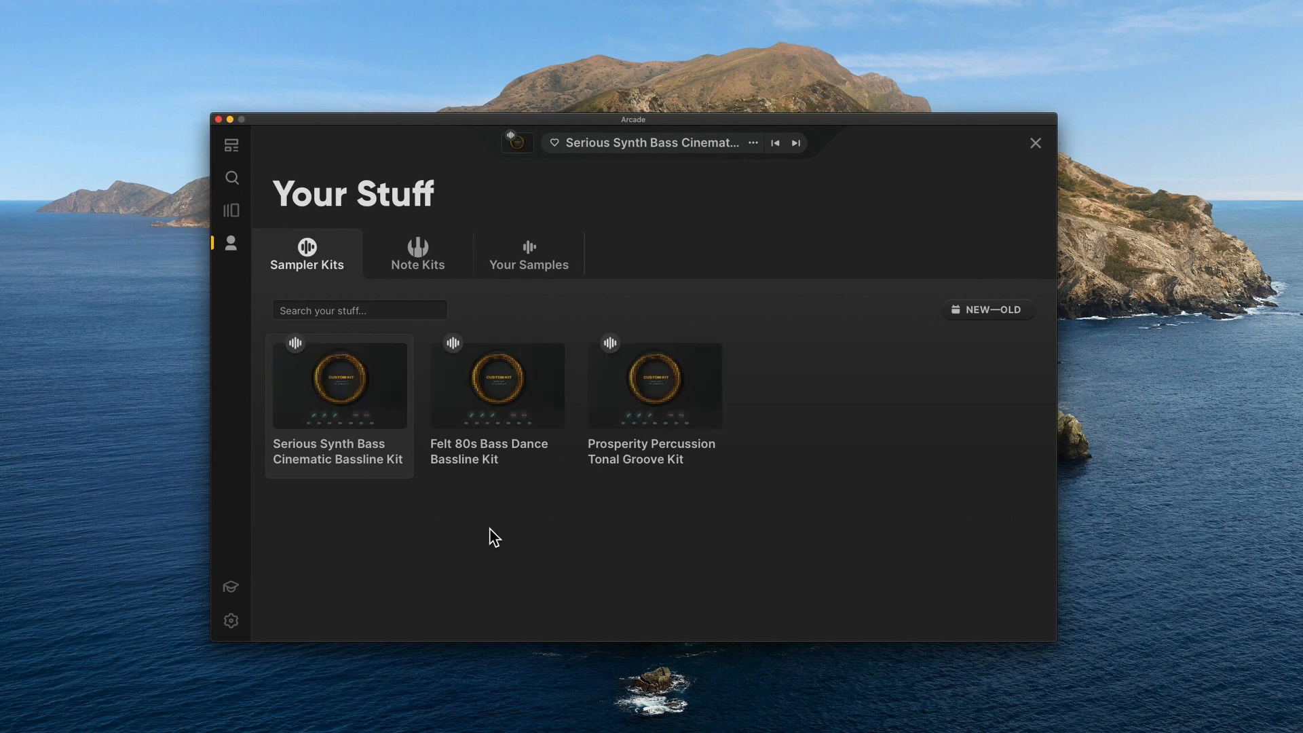
Show only the downloaded sampler kits of the Overture line, and load and play the Valiantly Fought kit.
left_click(794, 597)
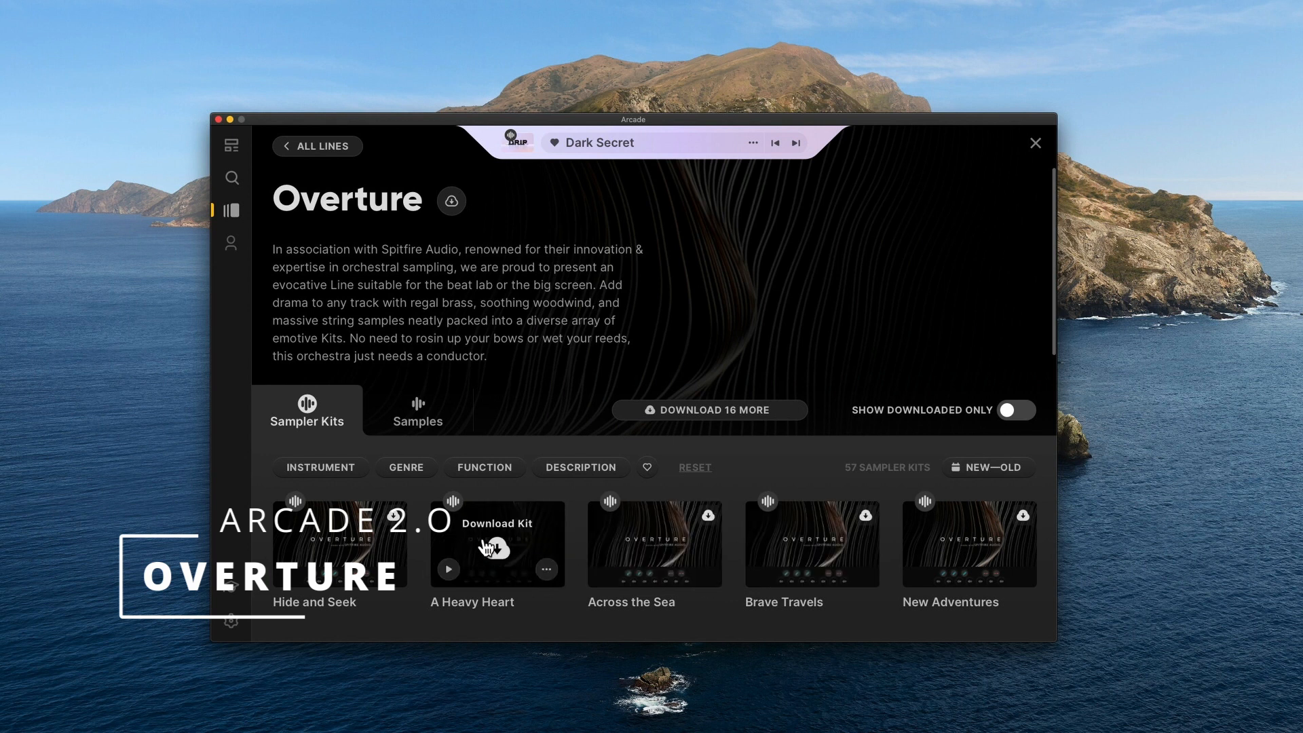
scroll(487, 546, "down", 1)
left_click(1002, 385)
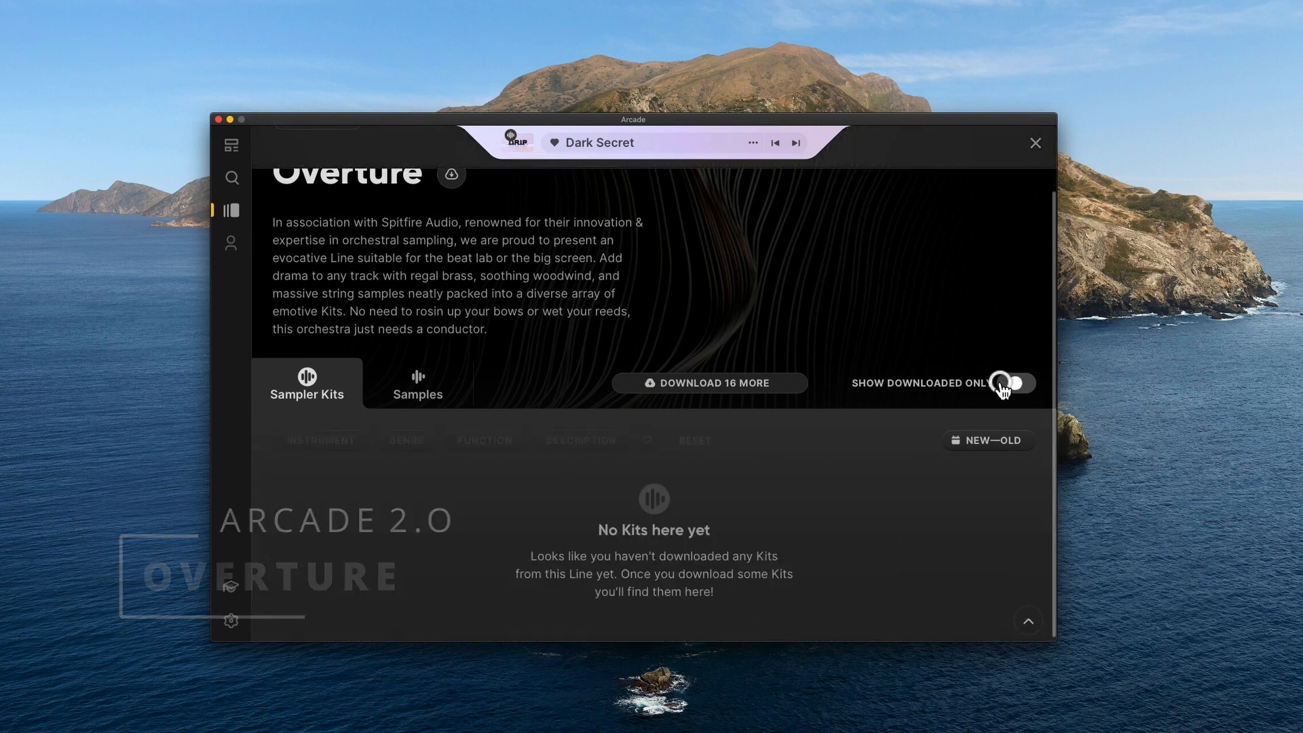
scroll(762, 457, "down", 5)
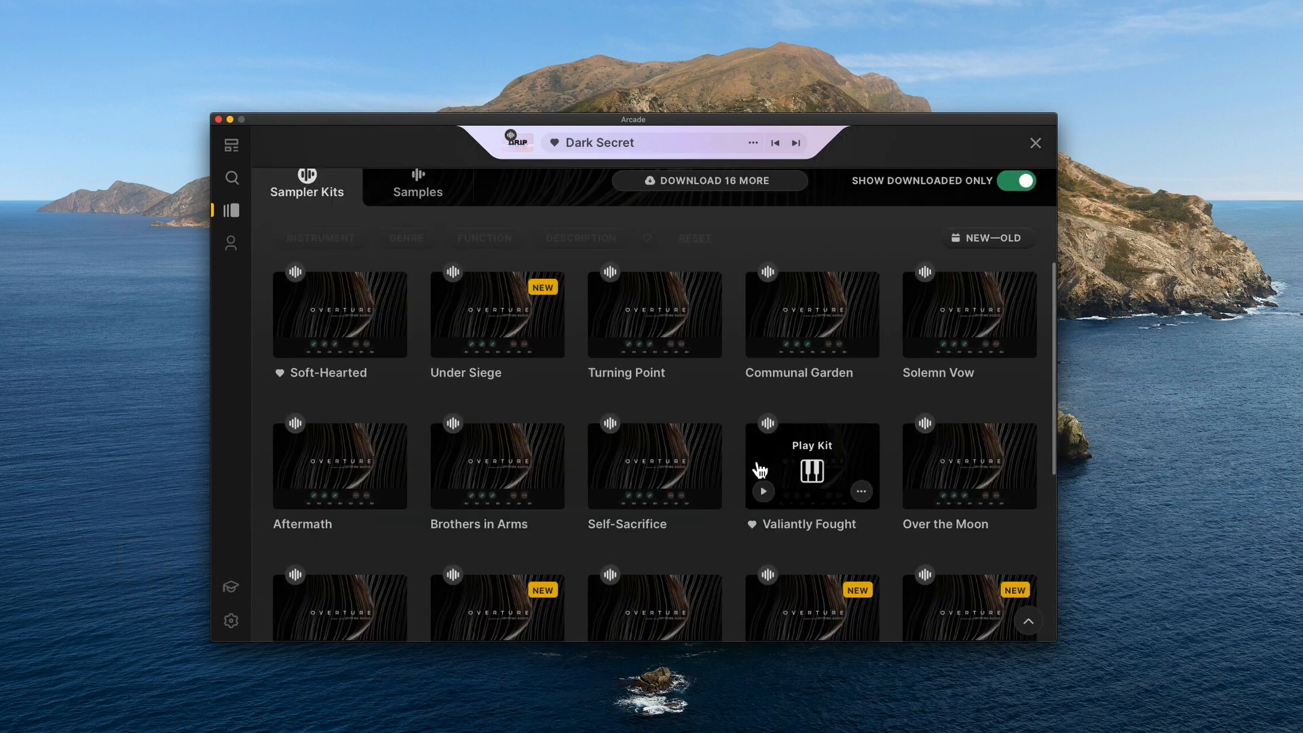
scroll(760, 468, "down", 1)
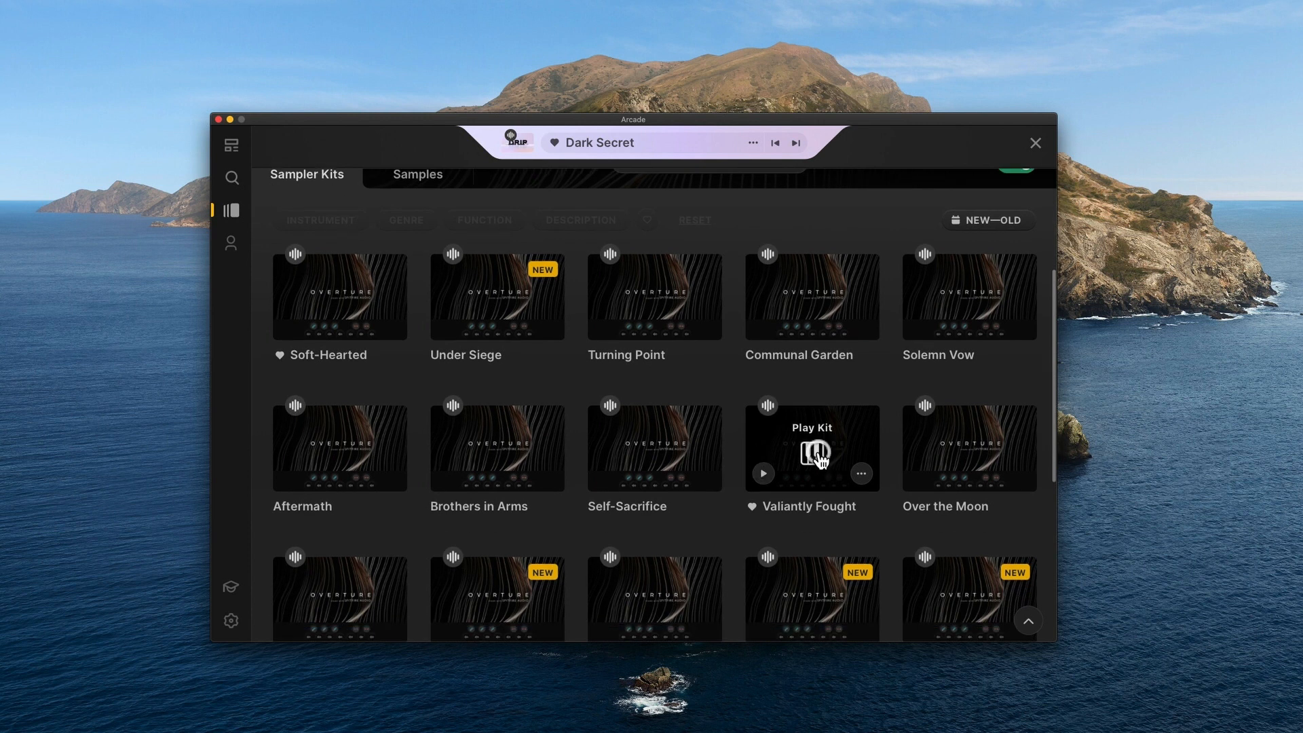
left_click(816, 453)
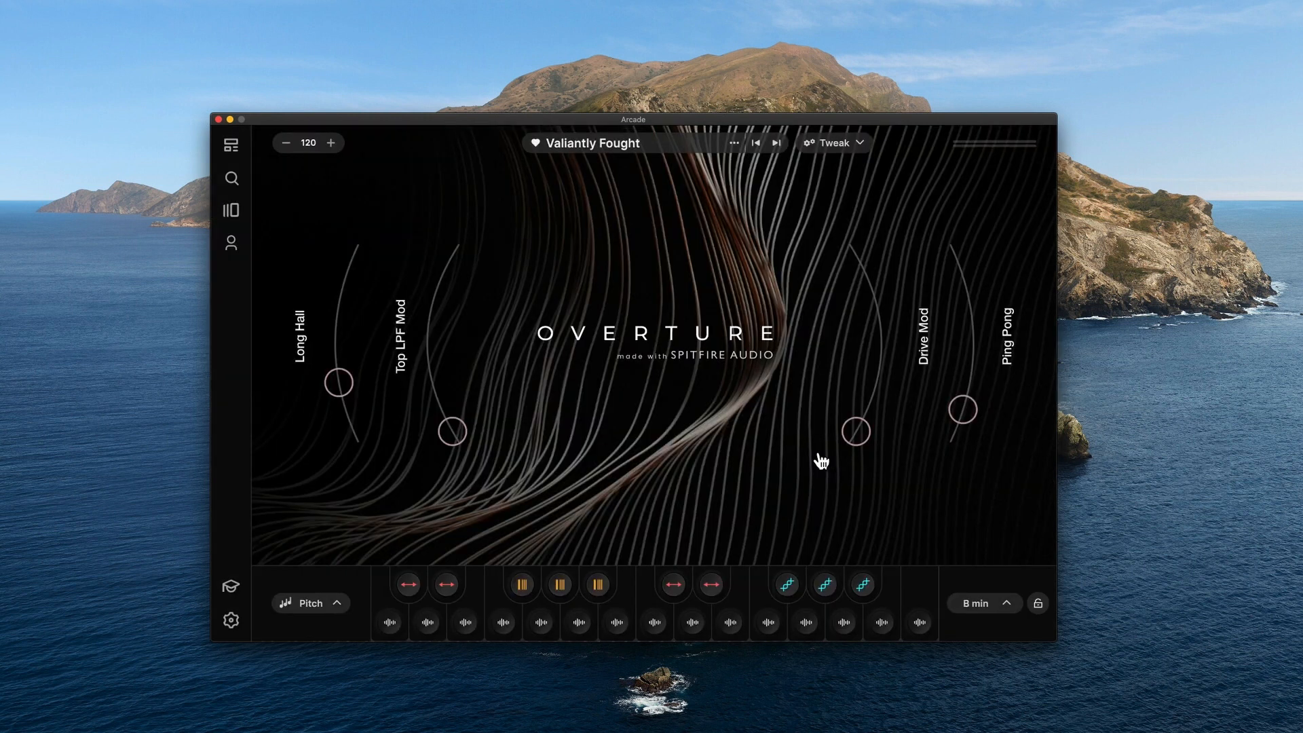
key("a")
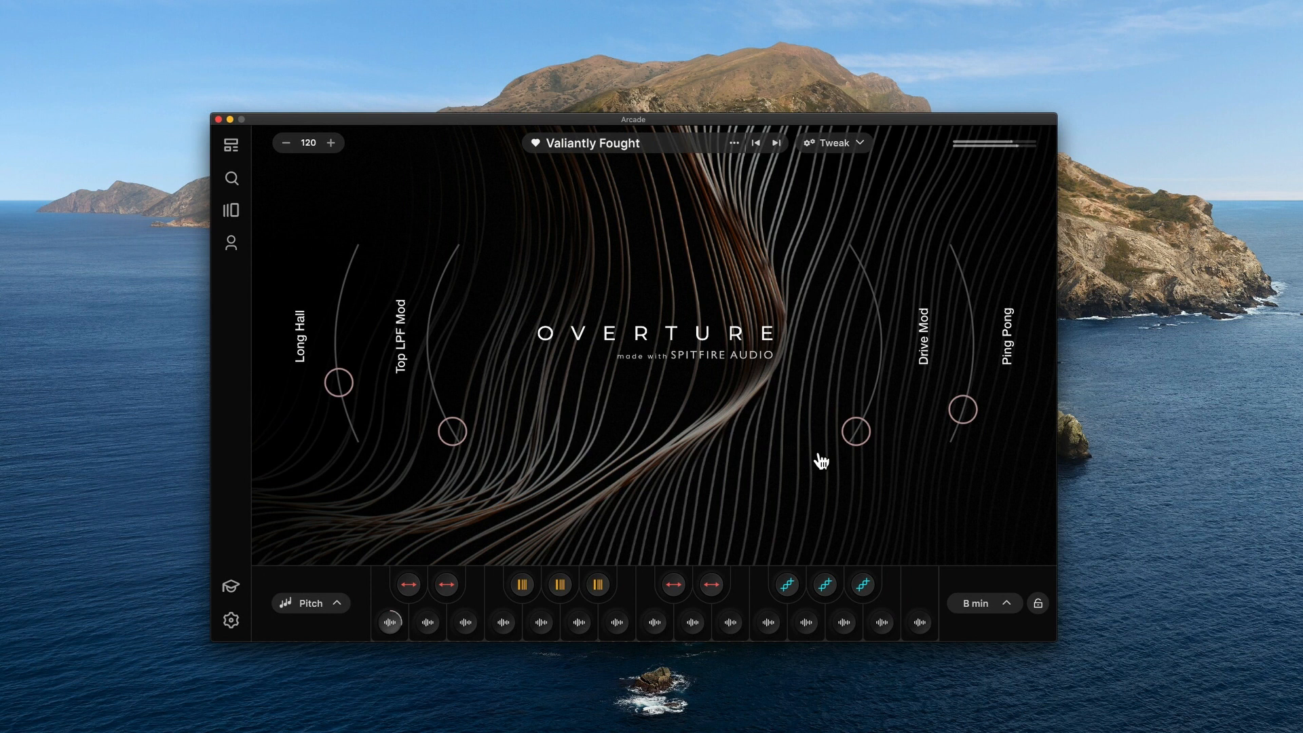
key("f")
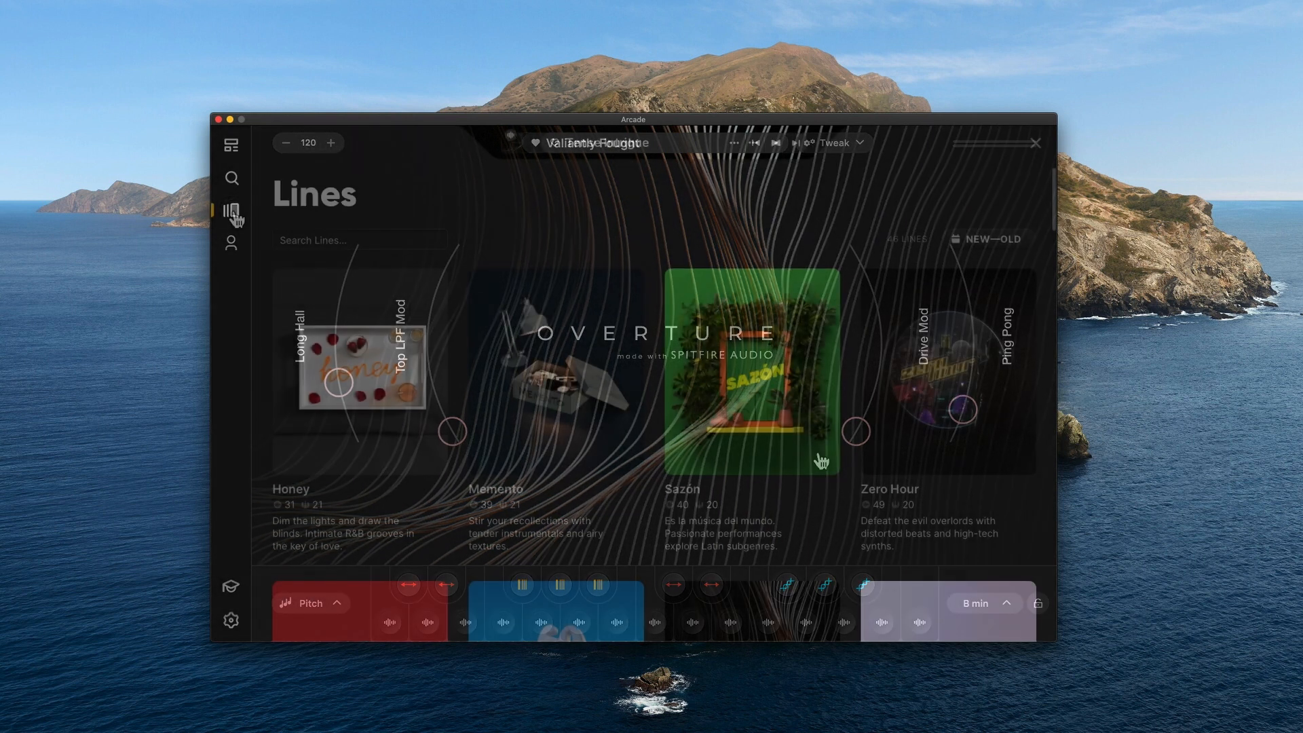
Browse the Lines library to review the available sound collections.
scroll(644, 366, "down", 5)
scroll(644, 360, "down", 5)
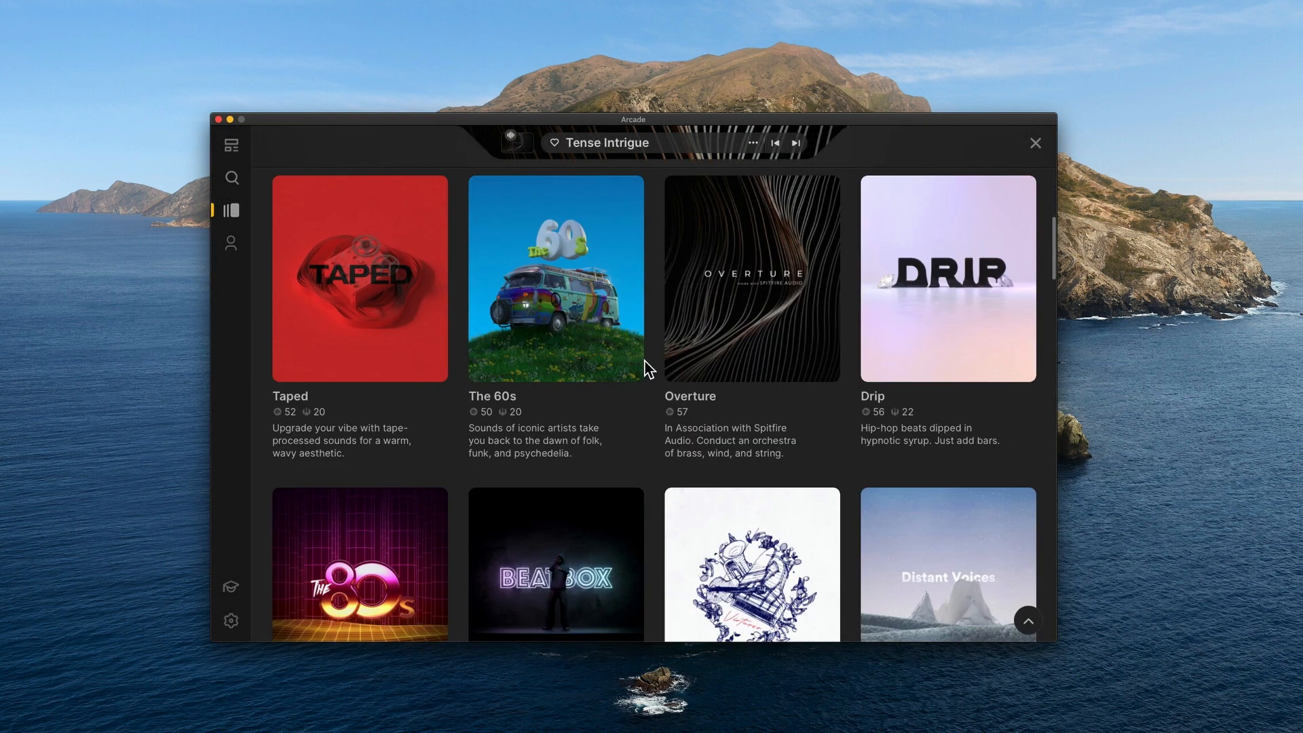
scroll(648, 370, "down", 3)
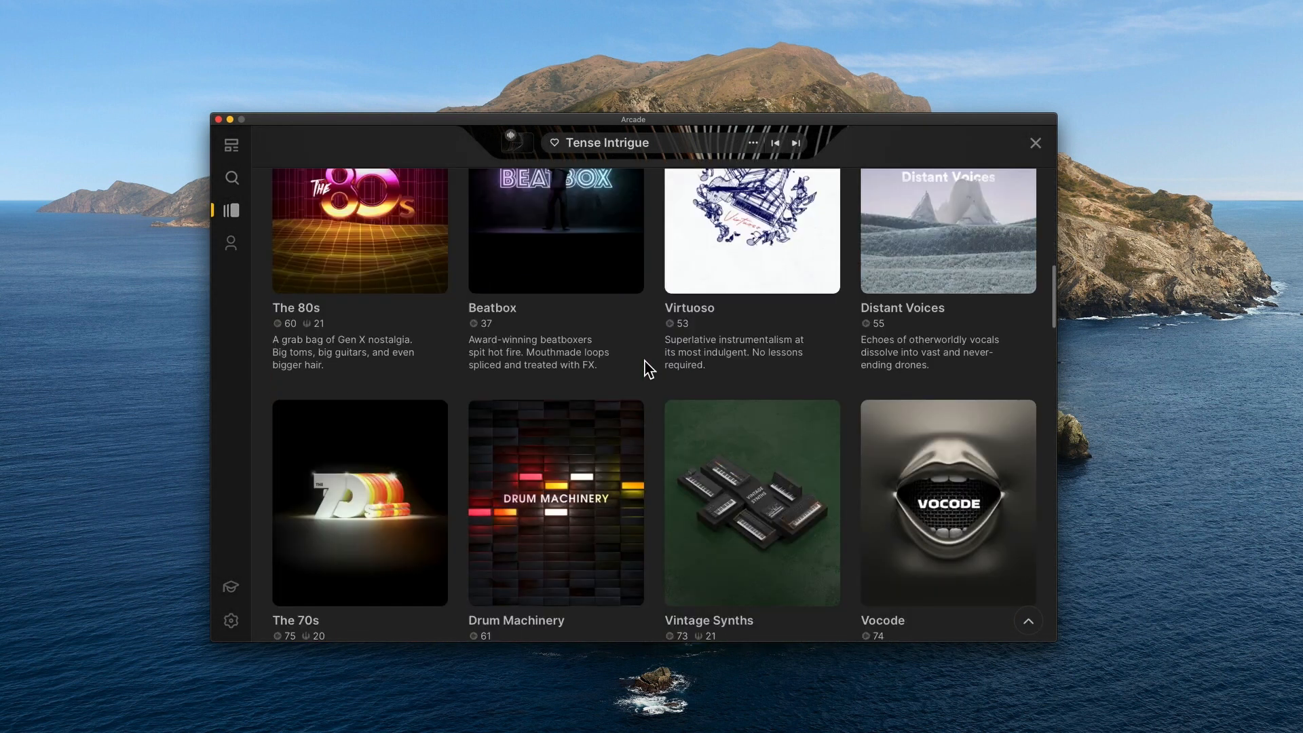
scroll(648, 370, "down", 1)
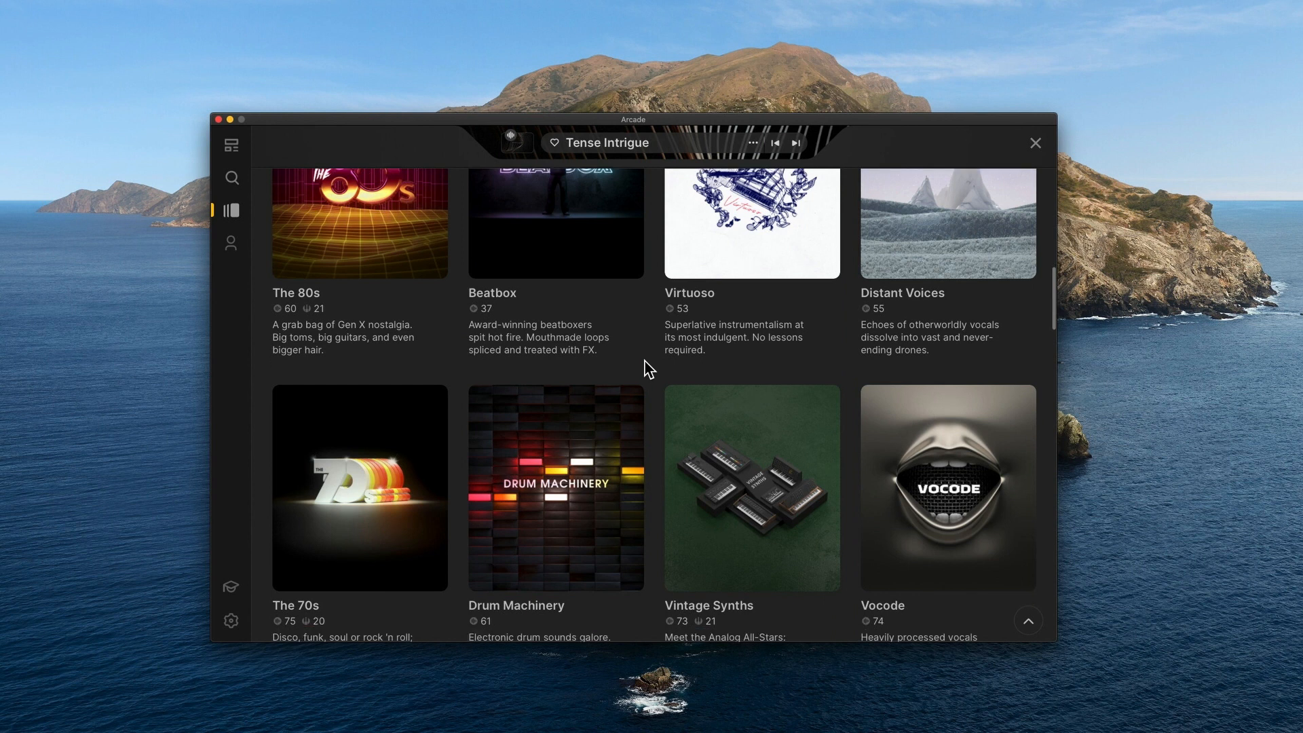
scroll(644, 360, "up", 12)
scroll(645, 360, "down", 5)
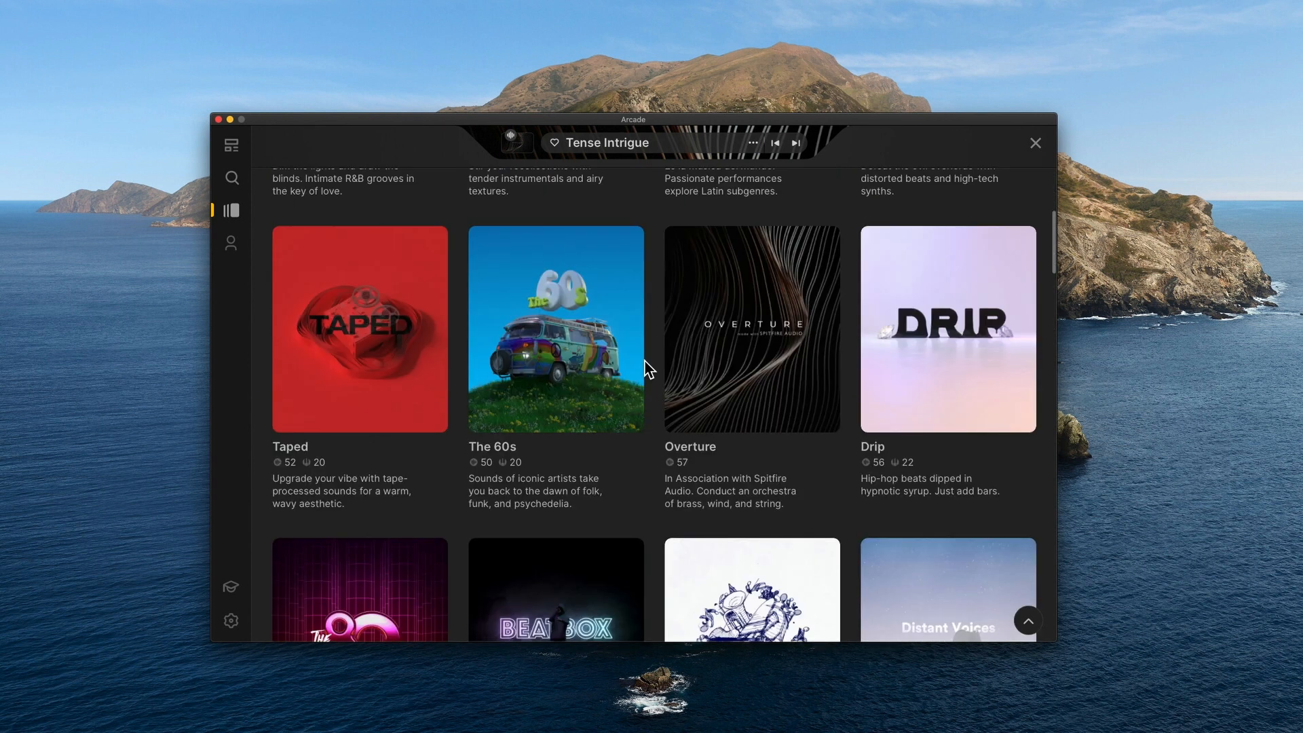
scroll(644, 363, "down", 1)
mouse_move(595, 341)
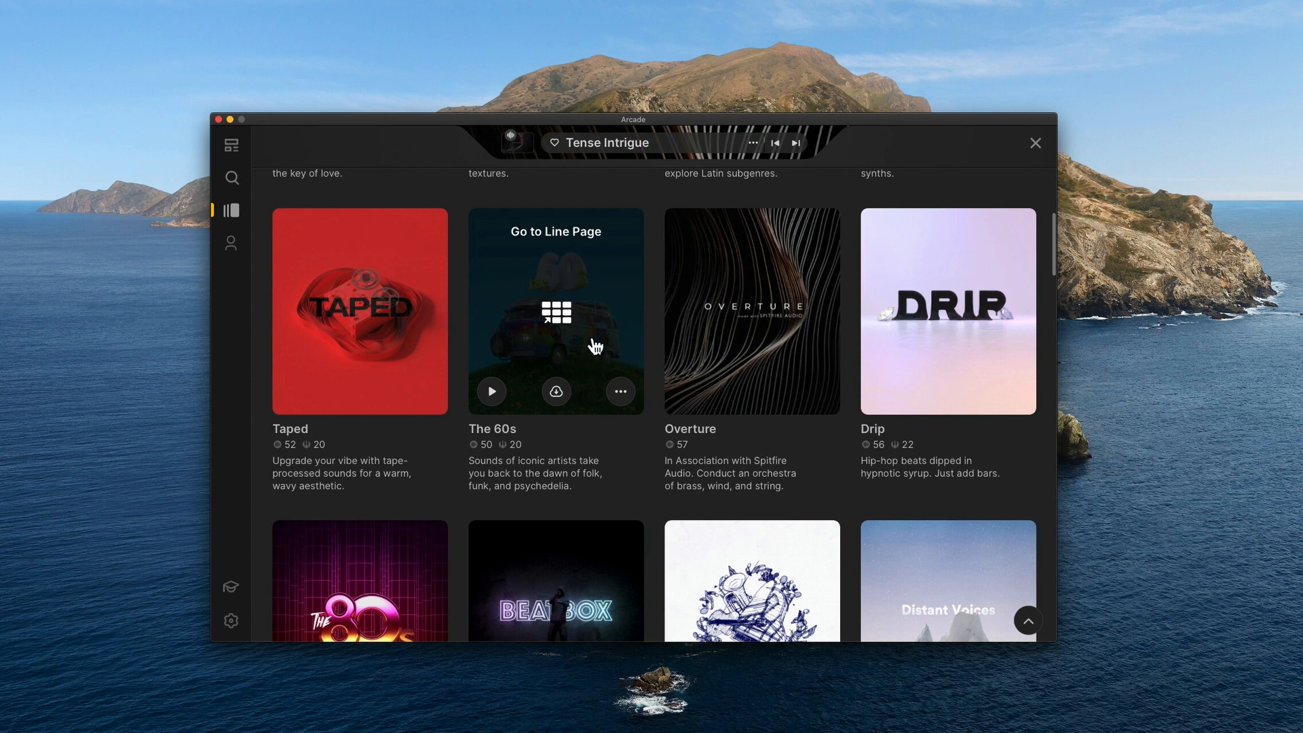
scroll(595, 363, "down", 5)
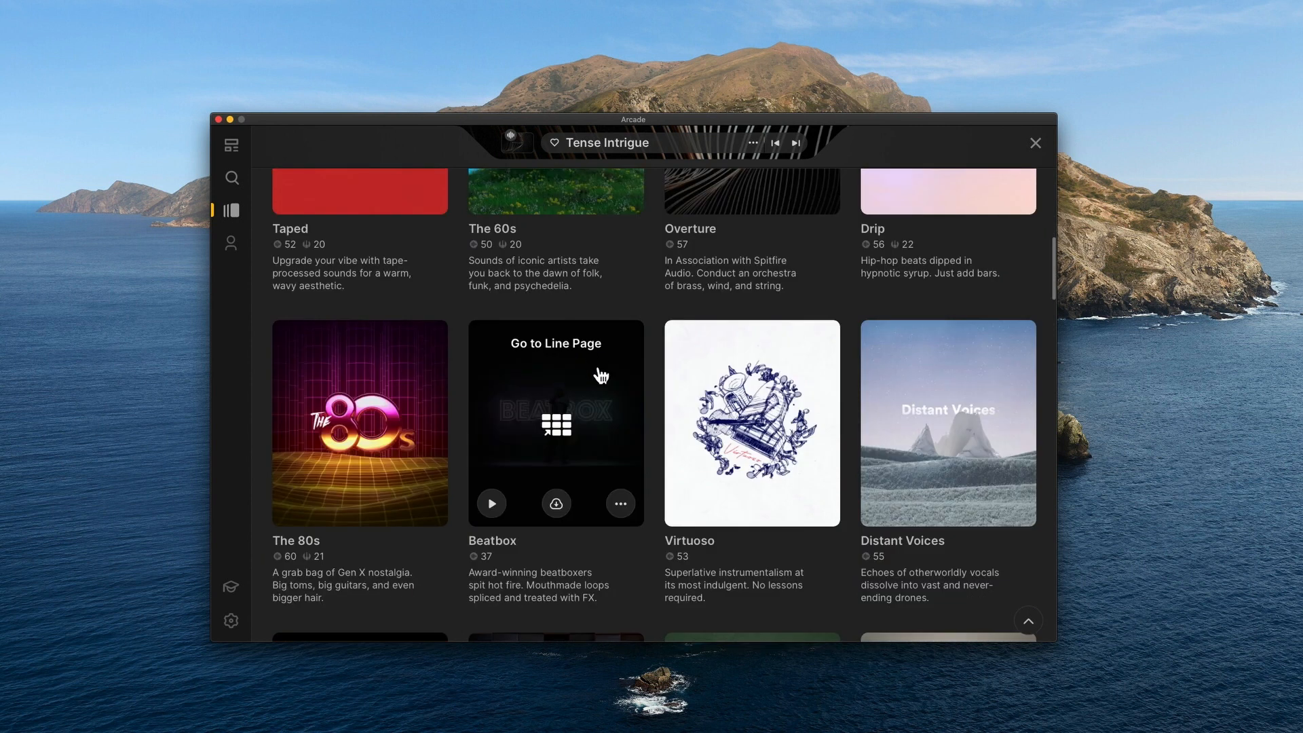
scroll(601, 375, "up", 1)
scroll(602, 375, "down", 20)
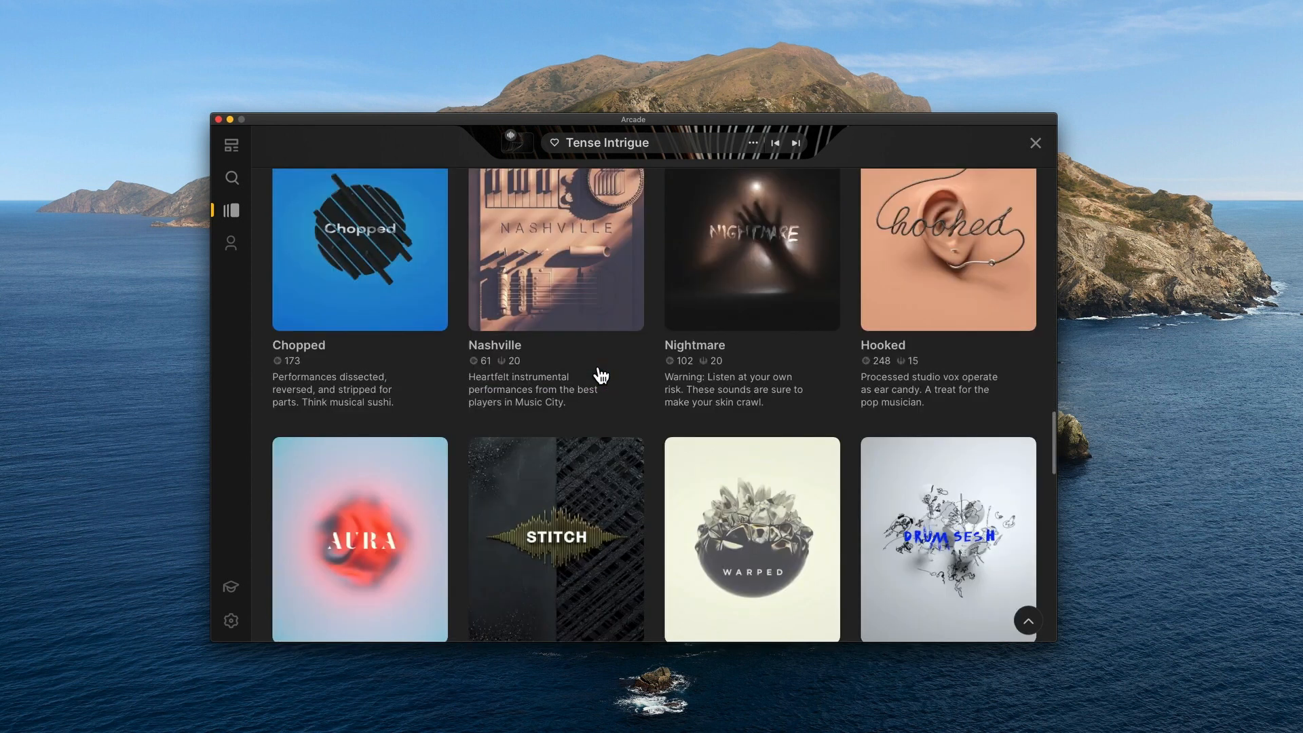
mouse_move(601, 375)
scroll(597, 372, "up", 15)
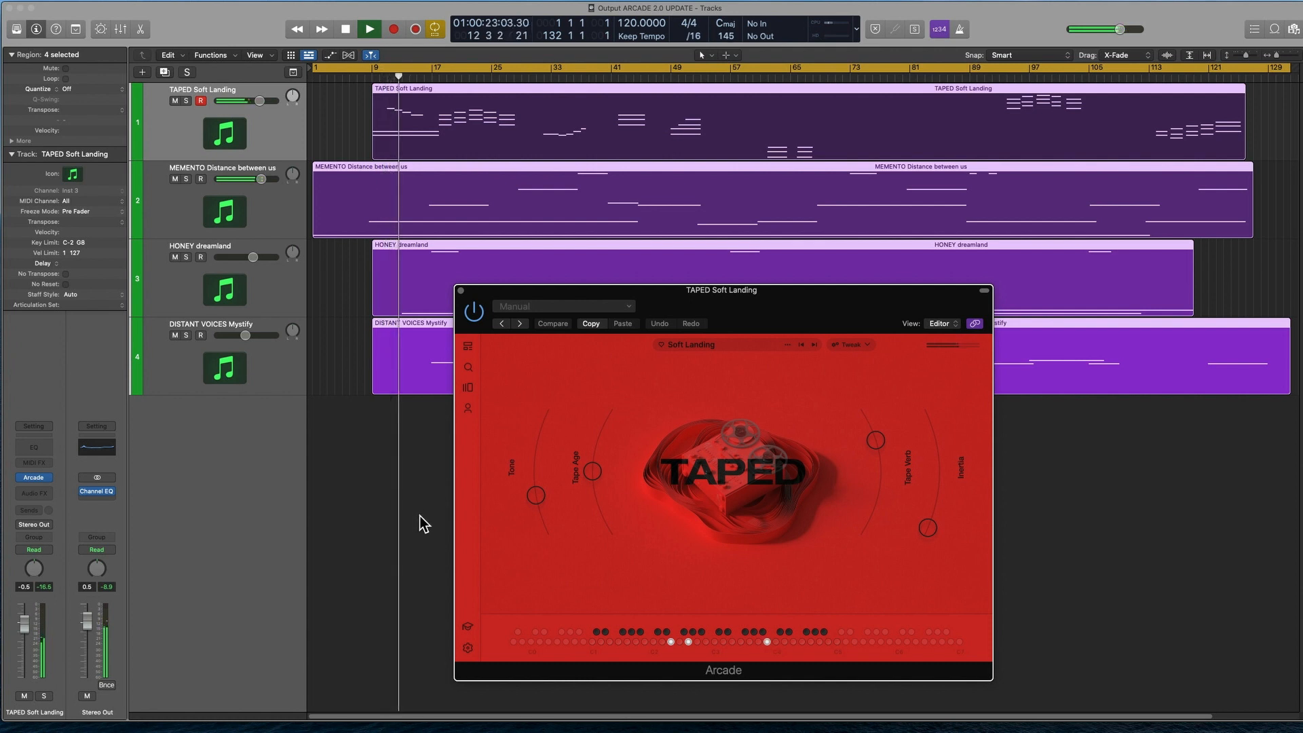
In the Logic Pro project, mark the Distance Between Us kit on the MEMENTO track and the Dreamland kit on the HONEY track as favourites.
left_click(271, 218)
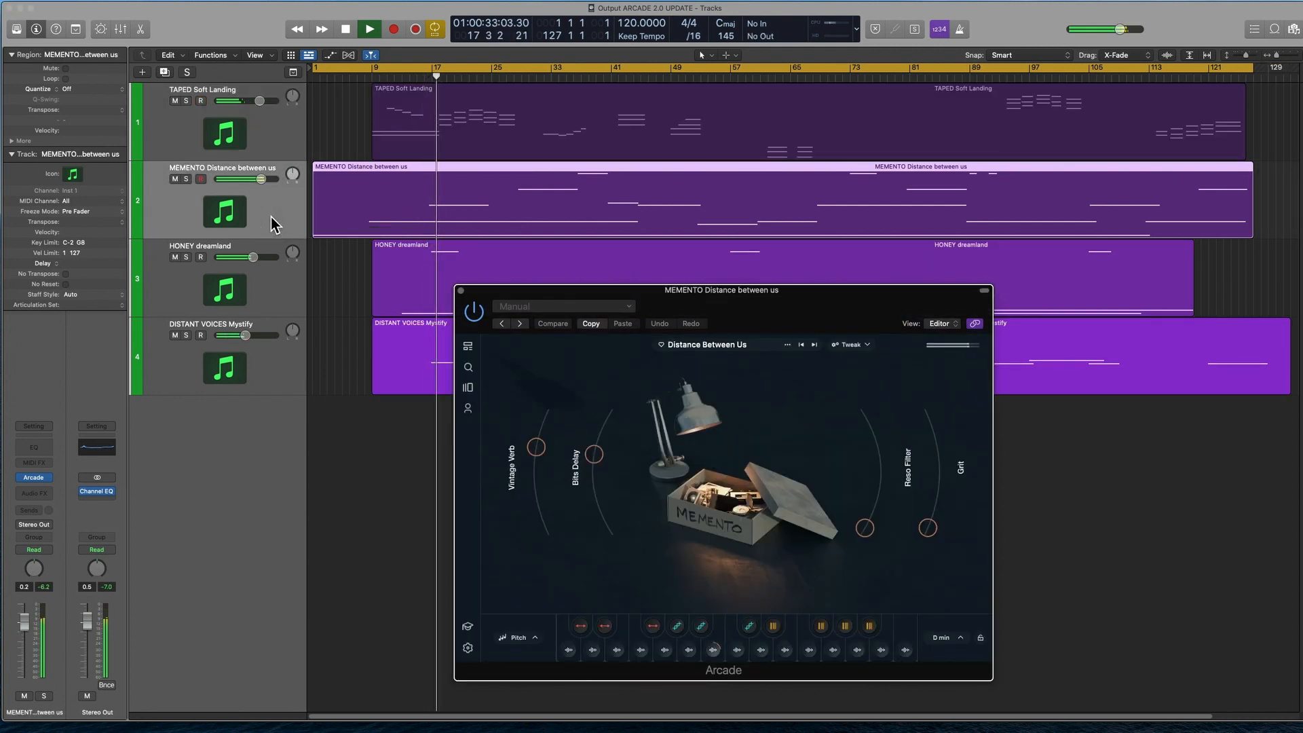
left_click(662, 345)
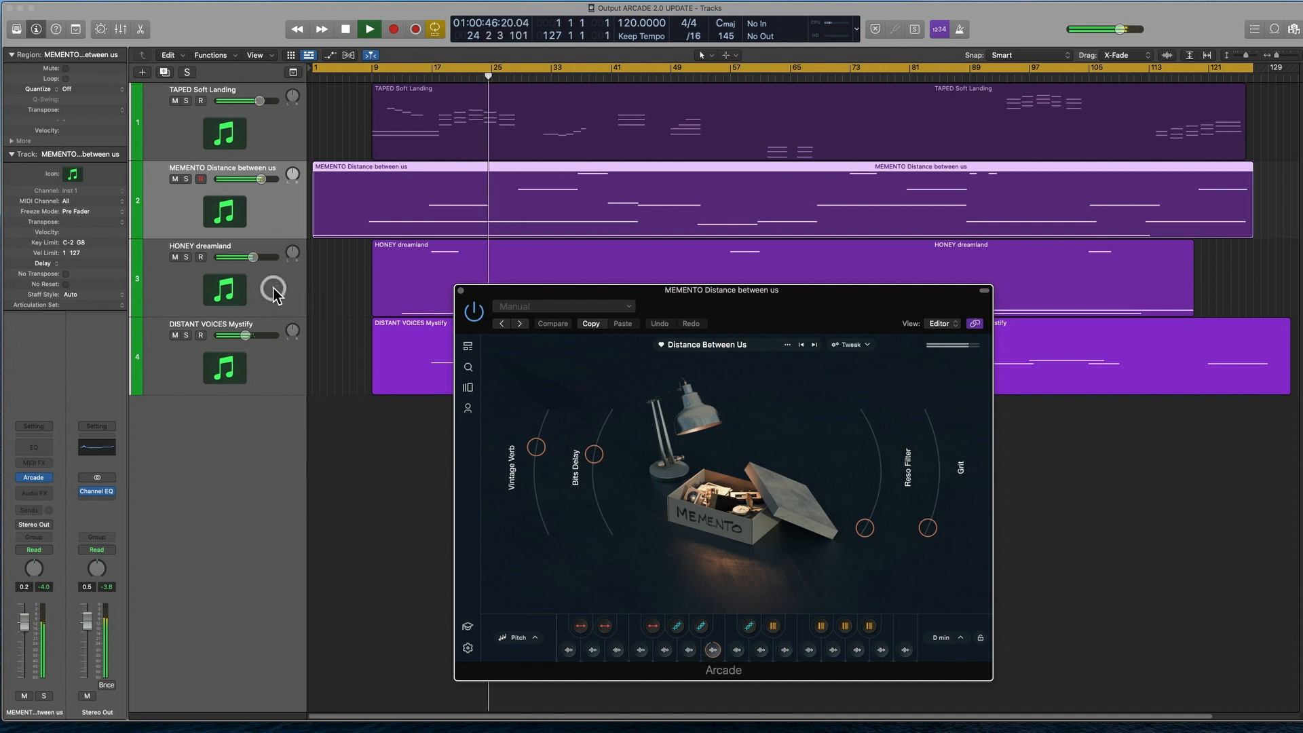
left_click(276, 295)
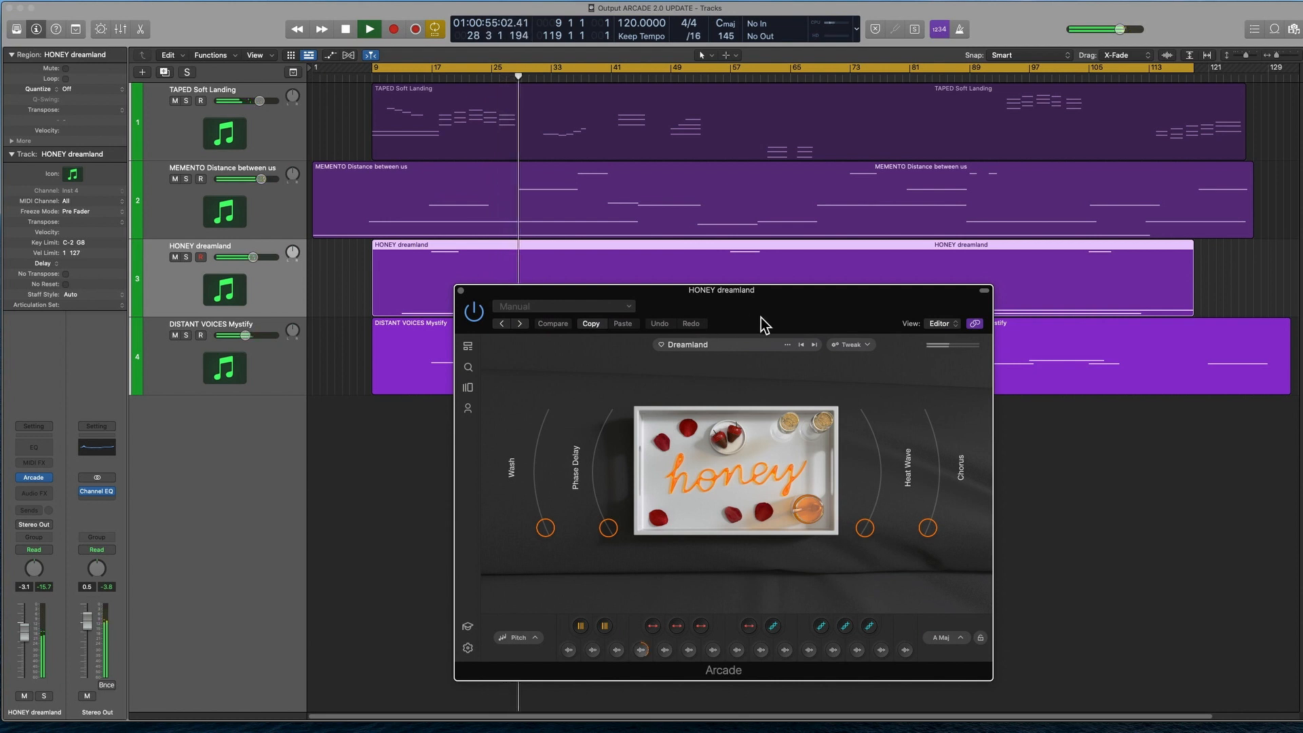
left_click(660, 345)
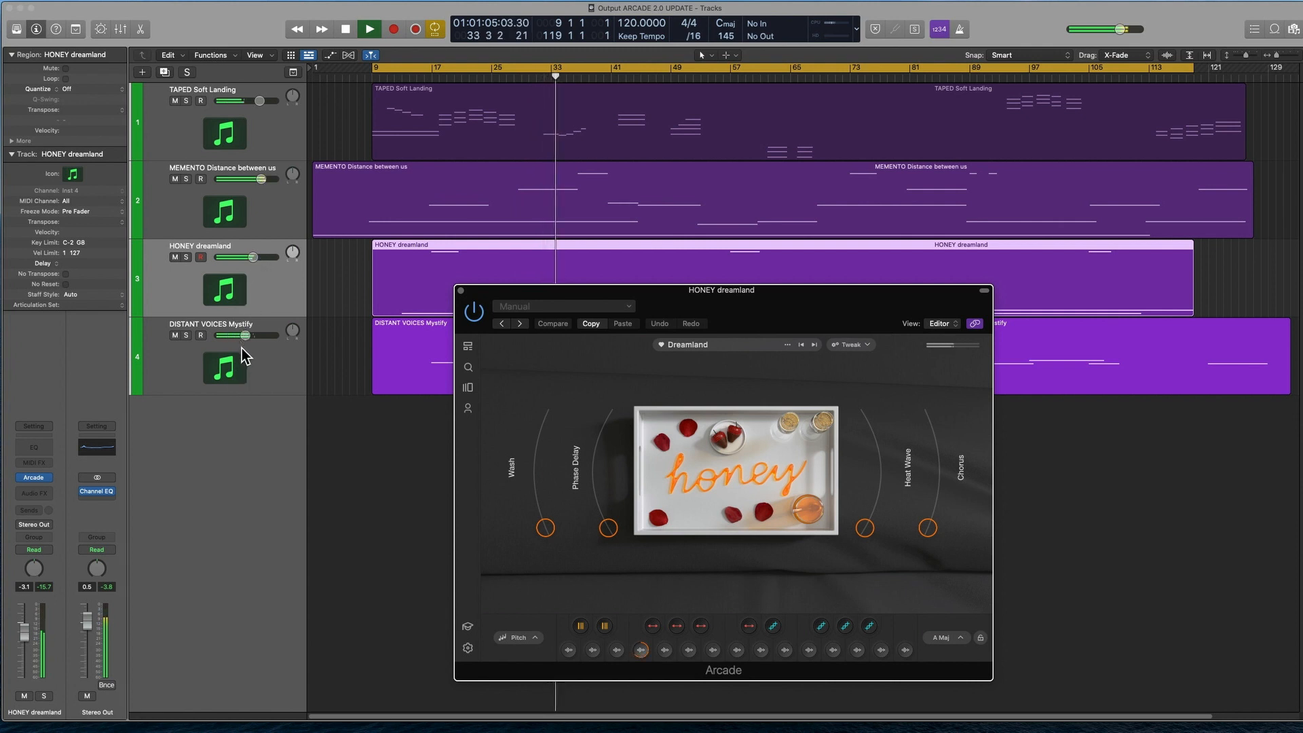
Mark the Mystify kit on the DISTANT VOICES track as a favourite.
left_click(274, 377)
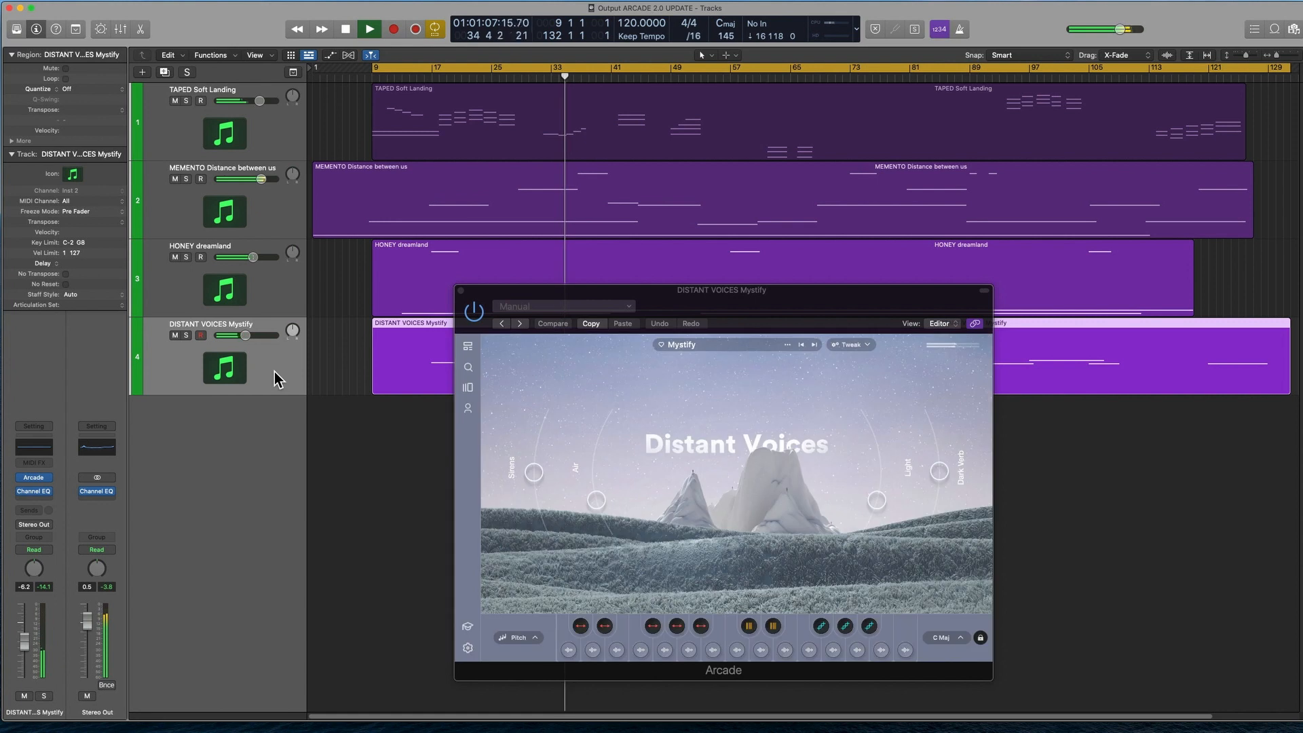
left_click(662, 345)
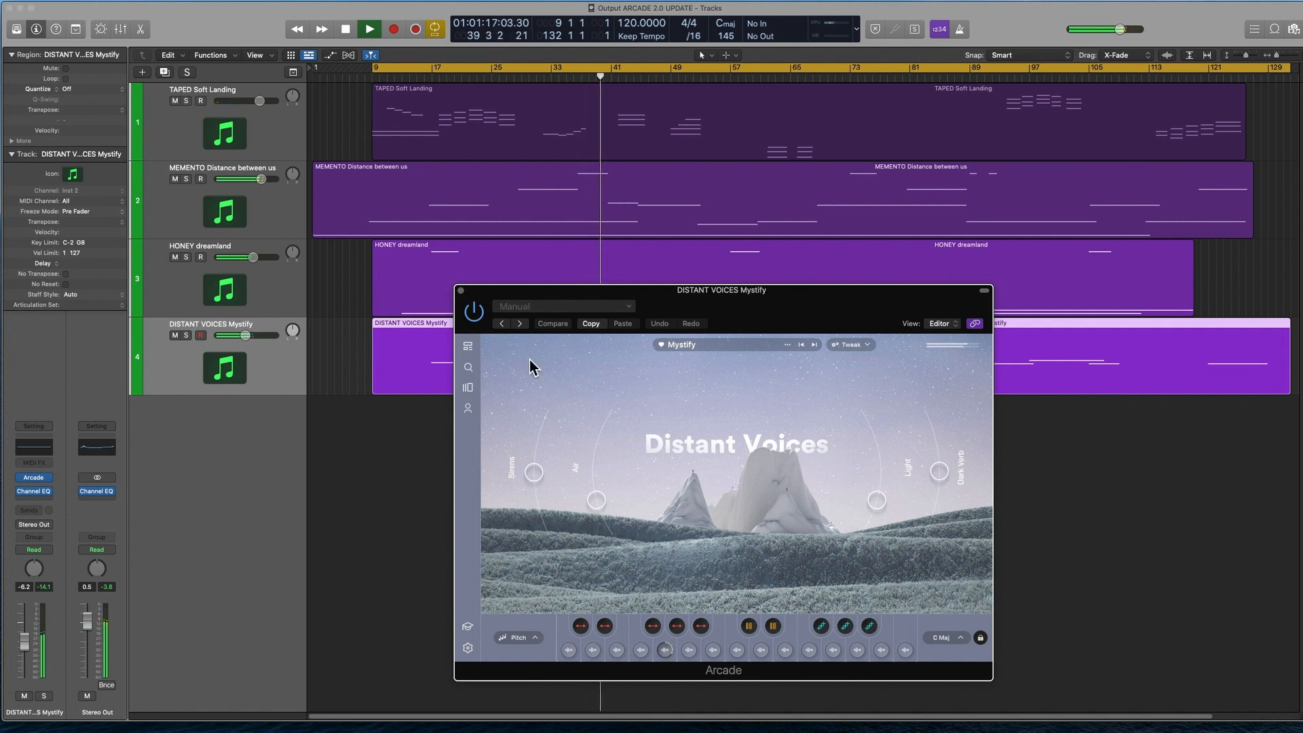
View the Arcade kits of the MEMENTO, TAPED, DISTANT VOICES and HONEY tracks in turn while the project plays.
left_click(267, 207)
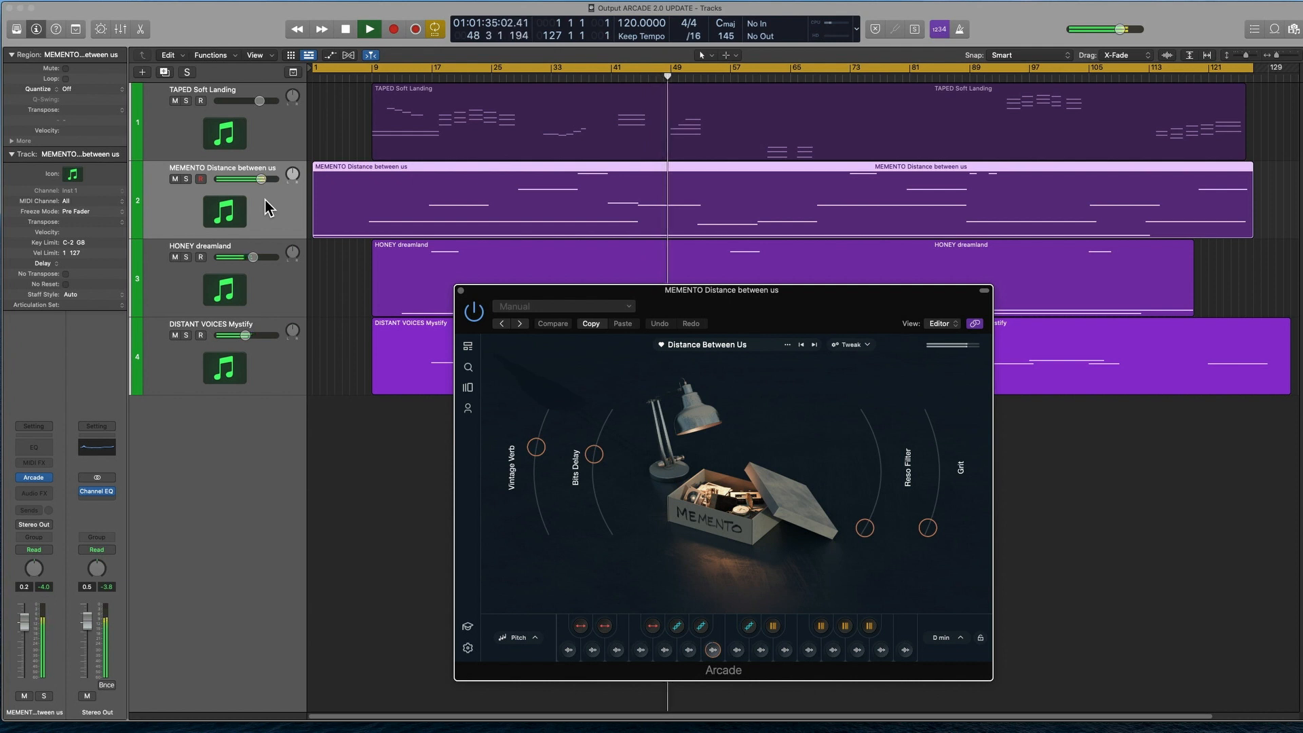
left_click(265, 140)
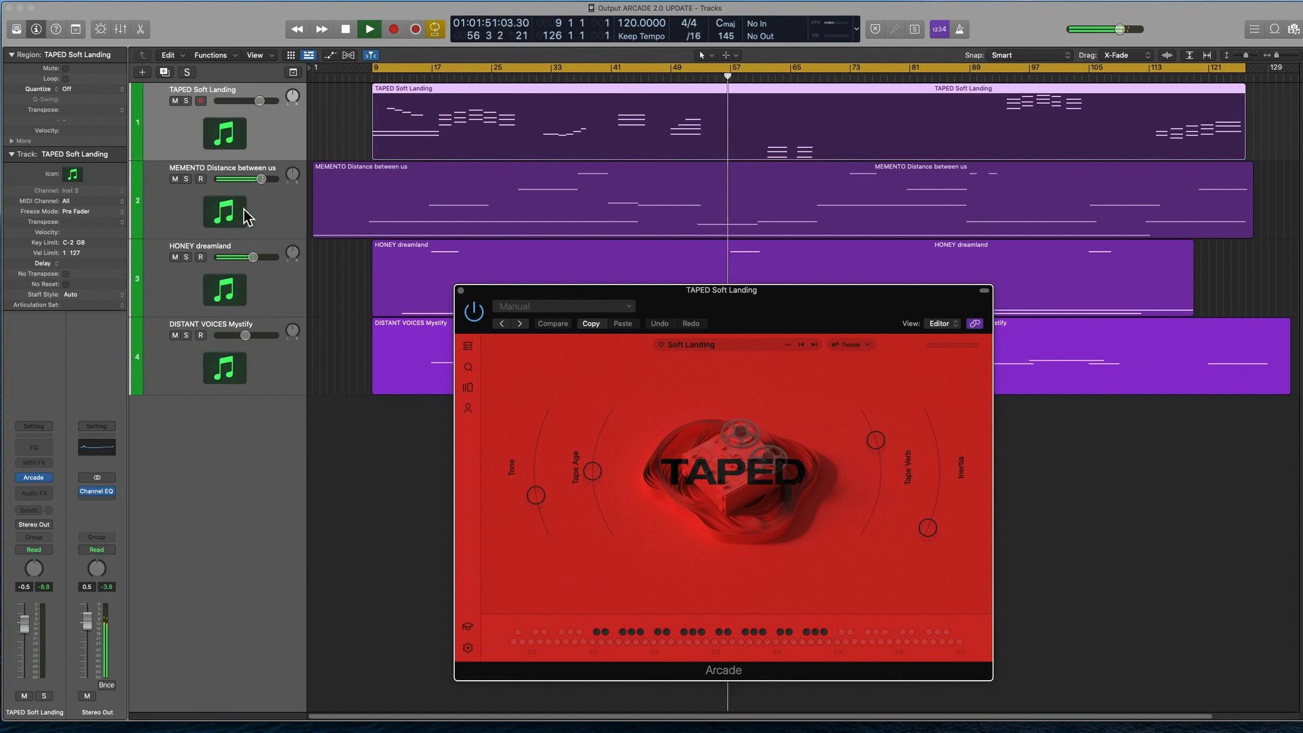
left_click(264, 216)
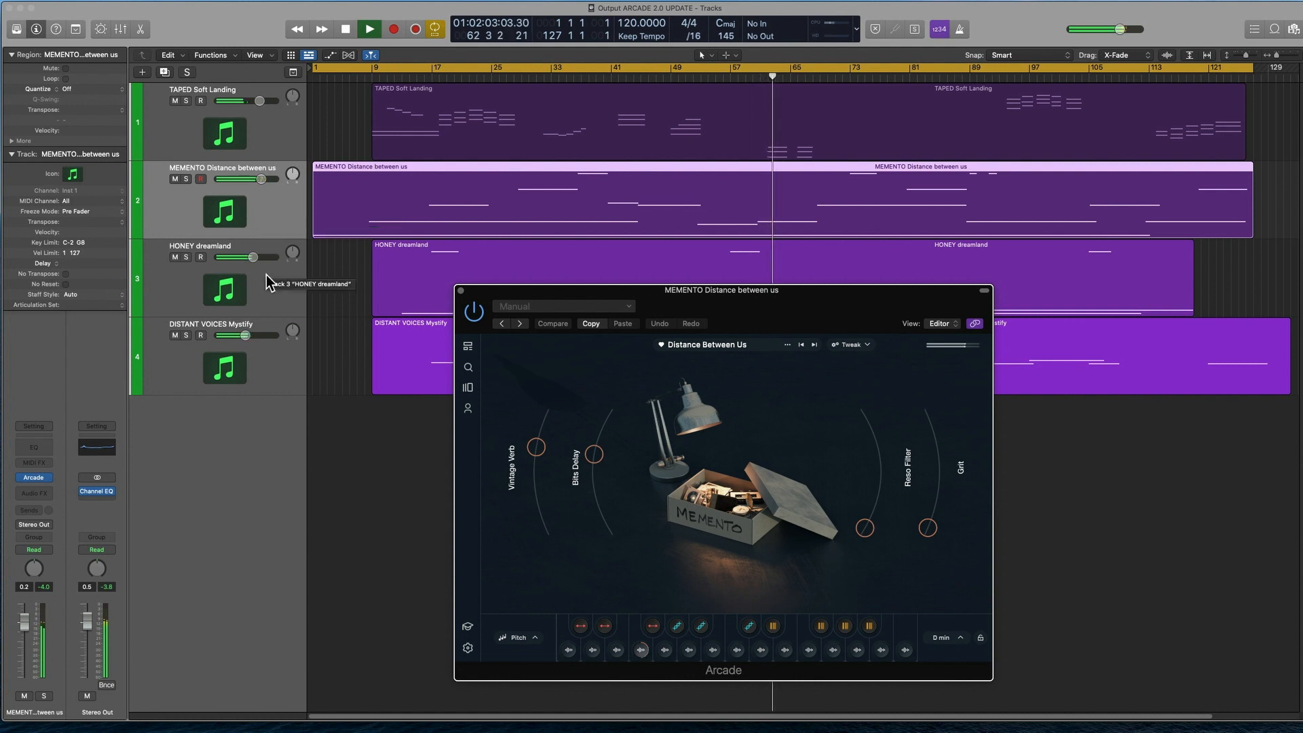
left_click(262, 377)
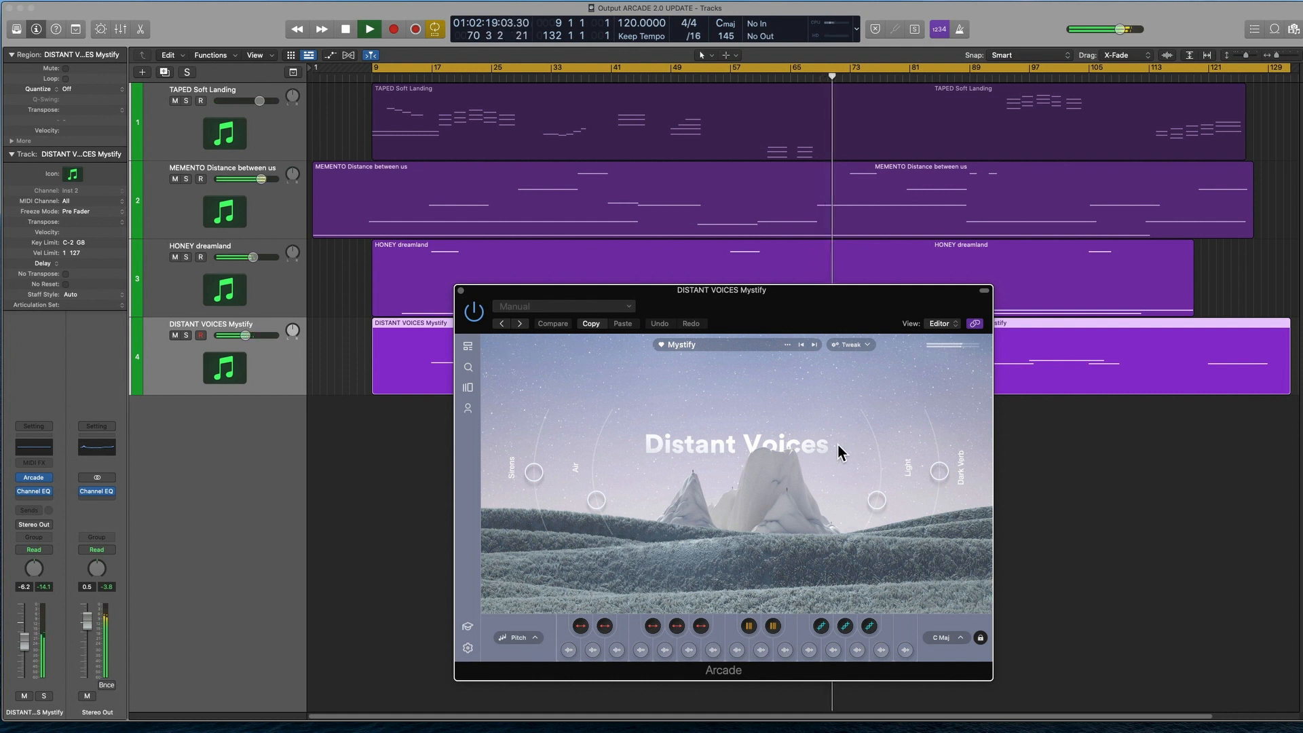
left_click(261, 288)
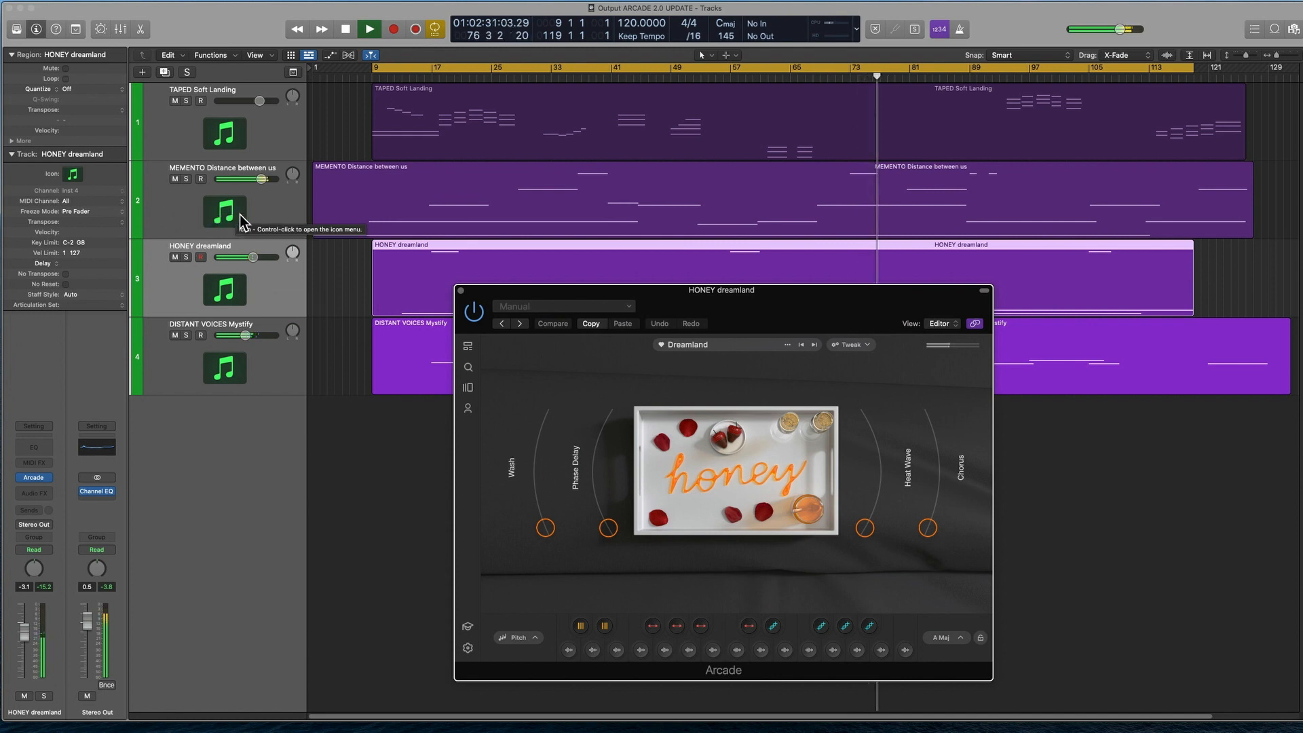
left_click(262, 206)
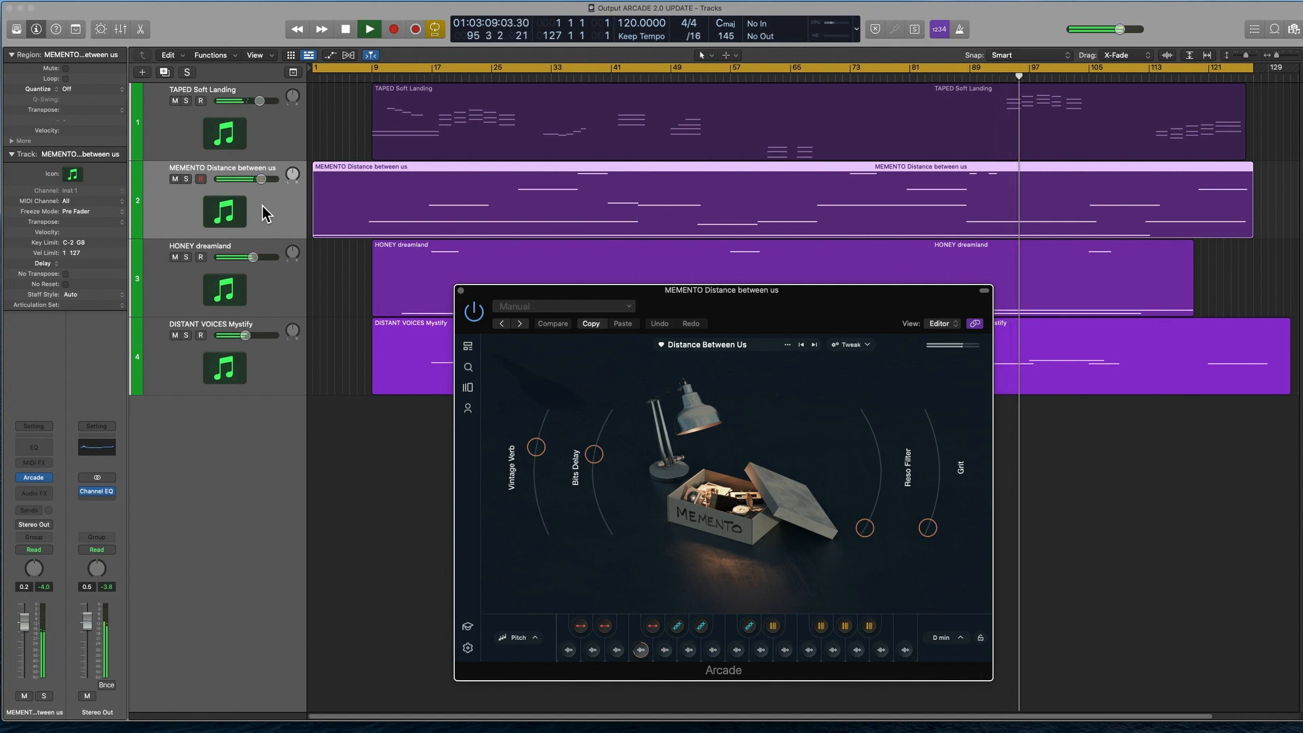
left_click(280, 141)
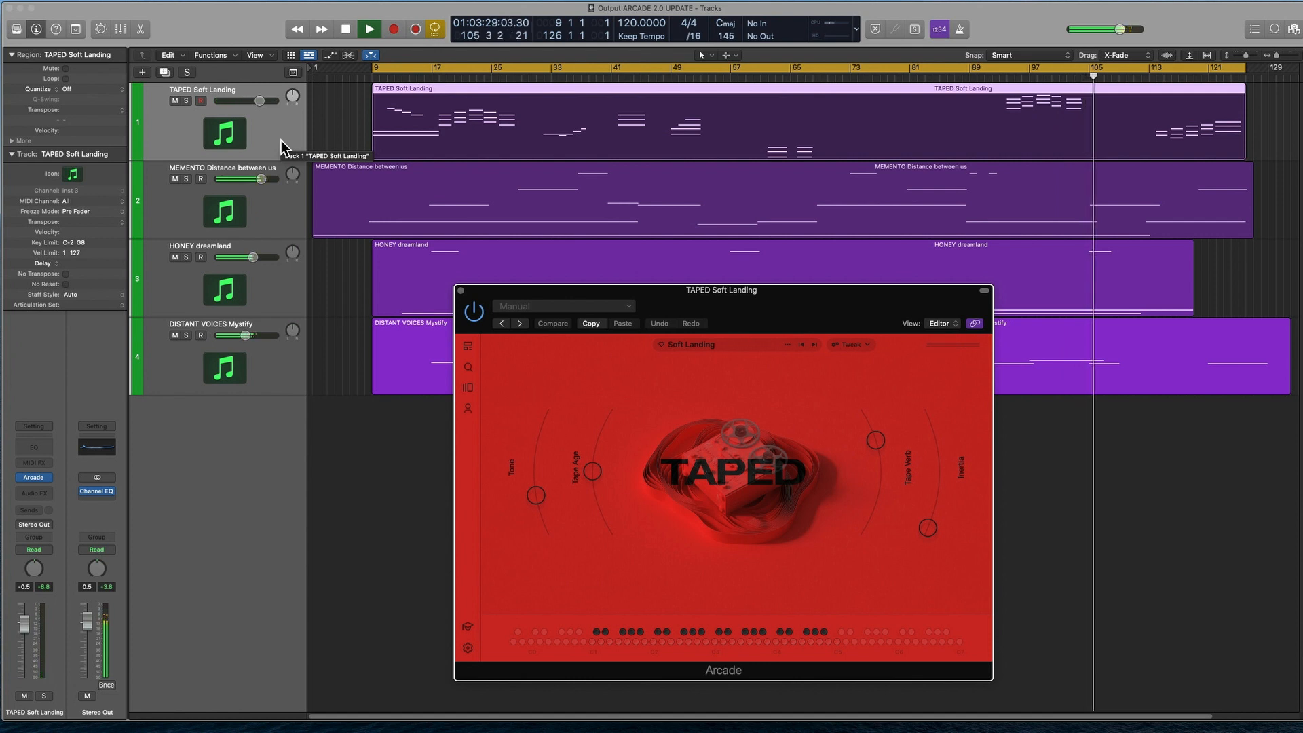
left_click(256, 200)
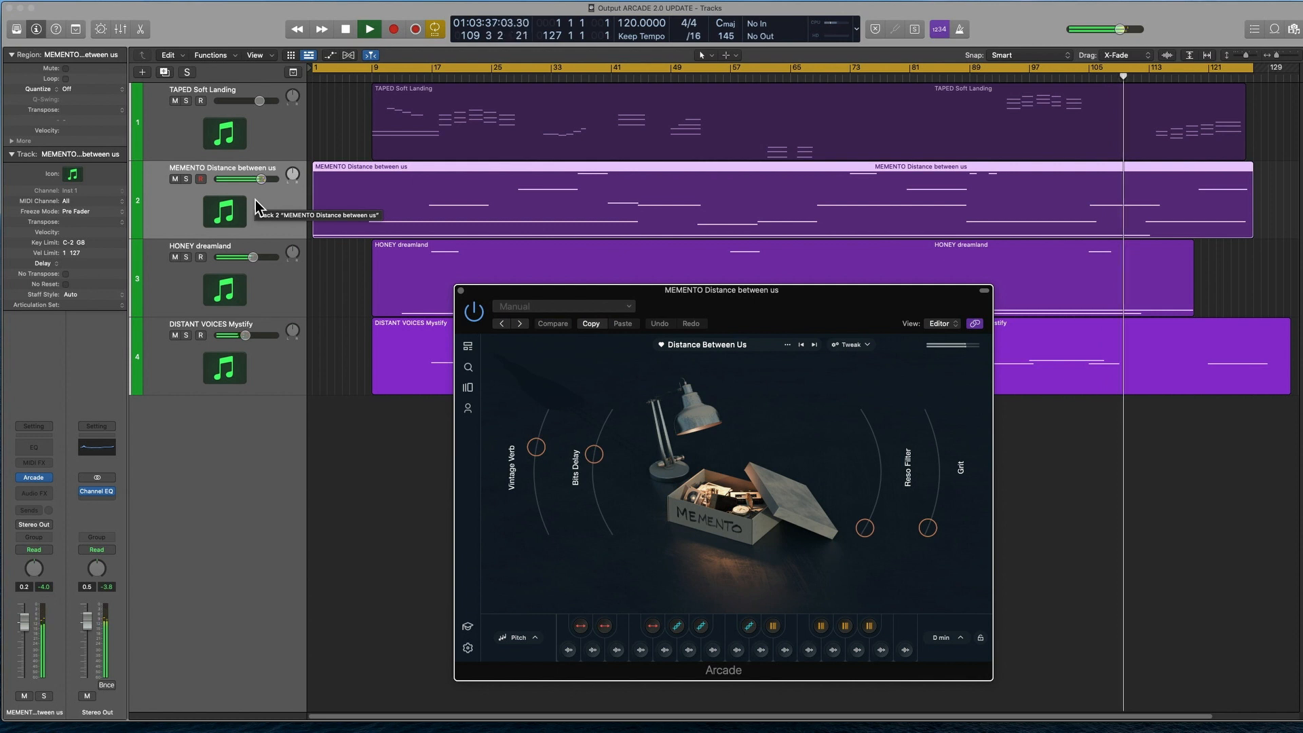
left_click(276, 135)
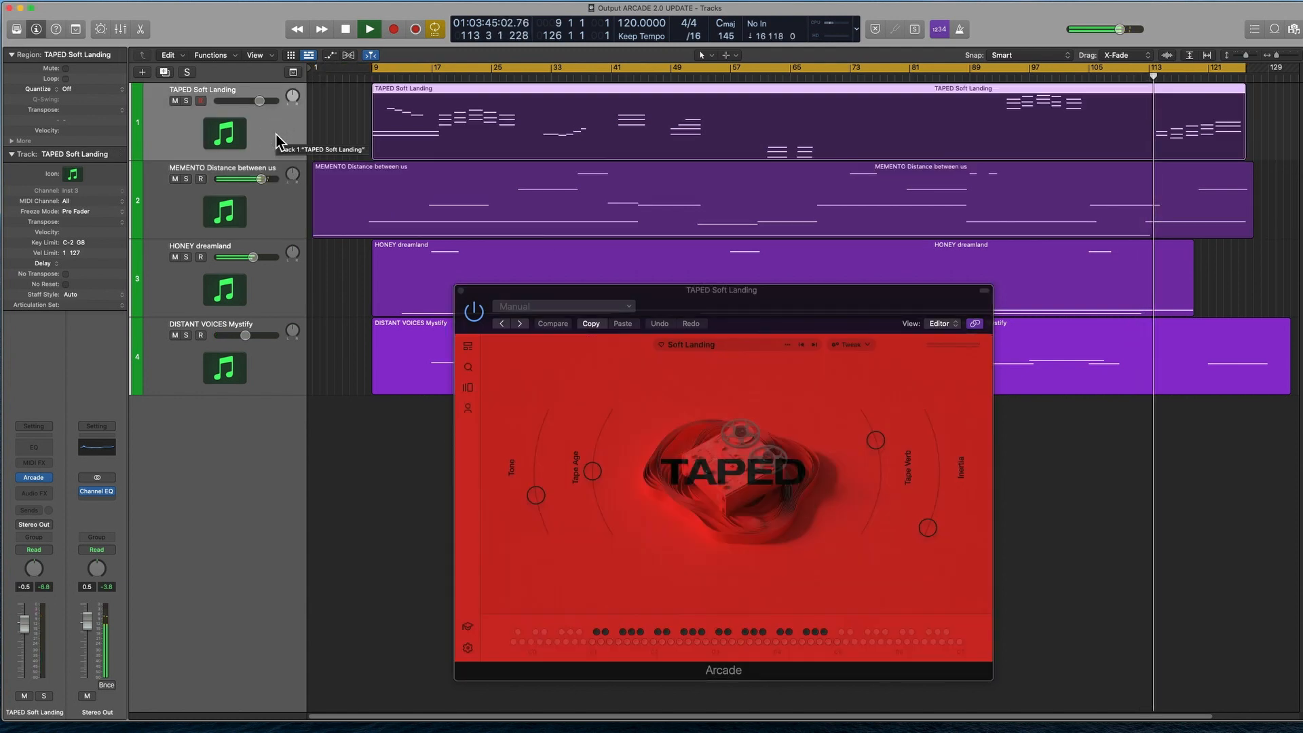